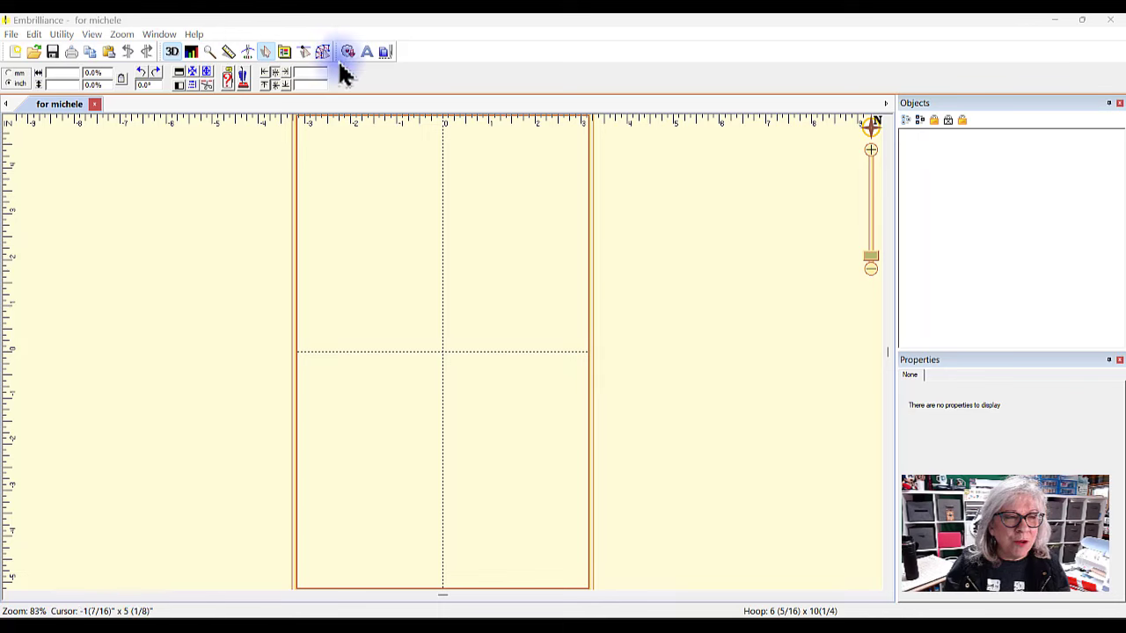
# - Open the design library and switch it to the Embrilliance: Outlines catalog
pyautogui.click(349, 60)
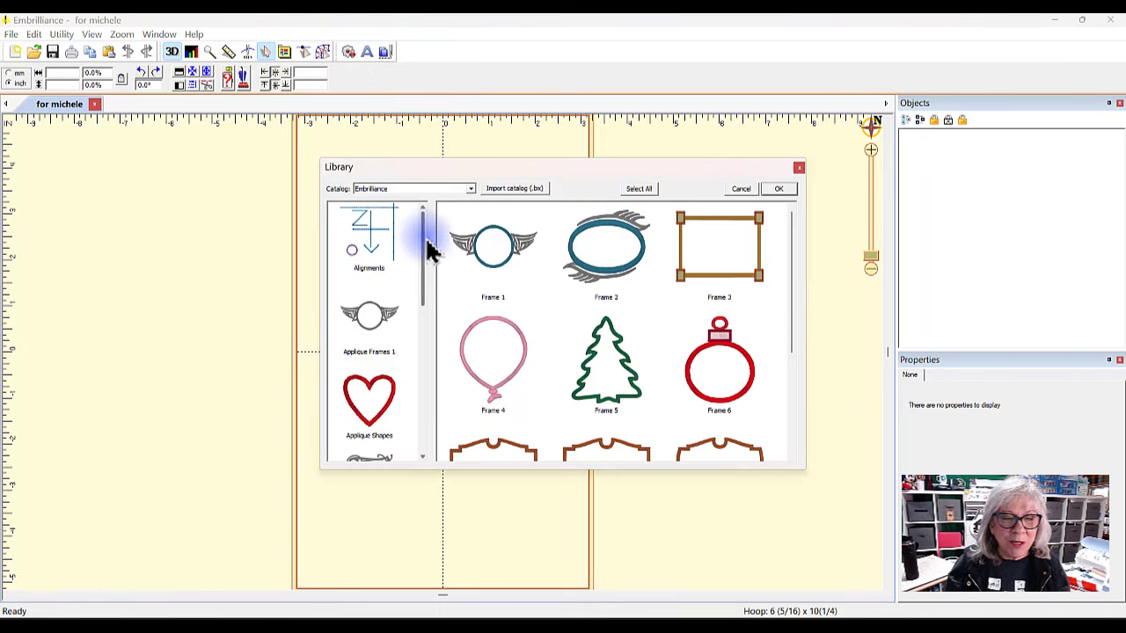
pyautogui.moveTo(422, 244); pyautogui.dragTo(432, 181)
pyautogui.click(471, 190)
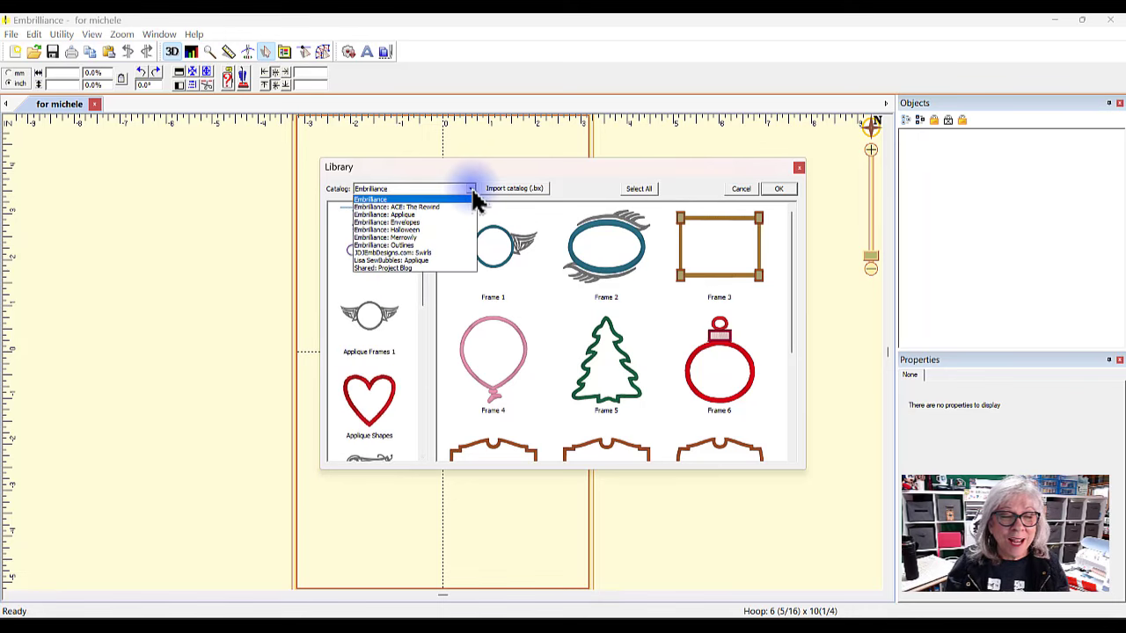
pyautogui.click(428, 248)
# - Look through the Hearts, Shapes 1 and Shapes 2 outline sets for a usable shape and close the library
pyautogui.scroll(-1, 421, 263)
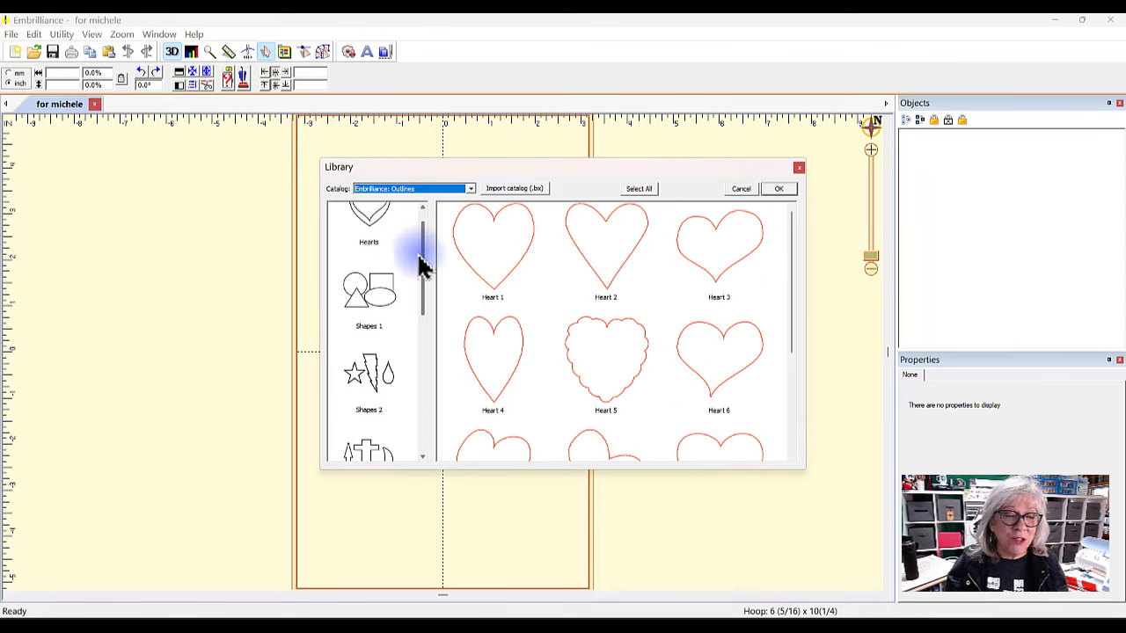
pyautogui.moveTo(422, 263); pyautogui.dragTo(390, 216)
pyautogui.click(372, 231)
pyautogui.click(384, 321)
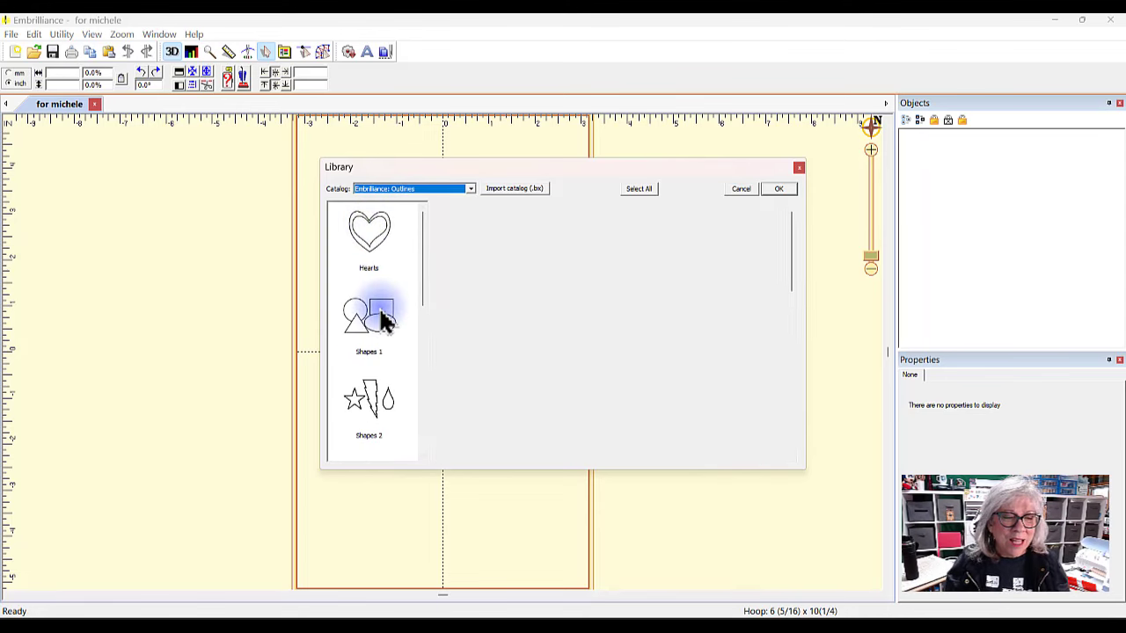
pyautogui.scroll(-5, 711, 348)
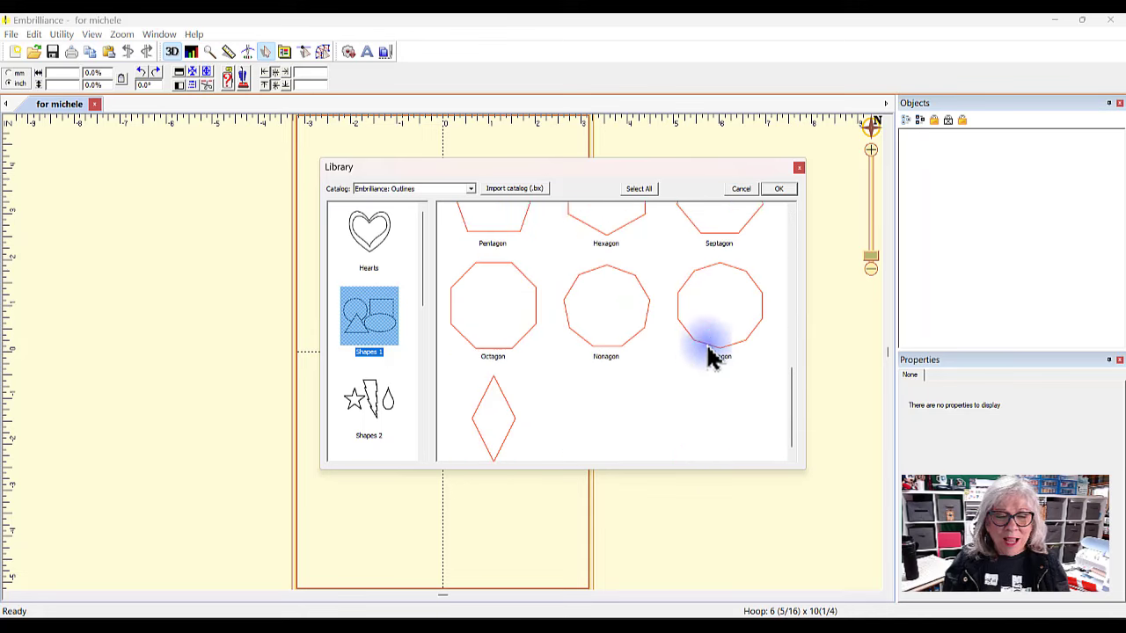
pyautogui.click(360, 393)
pyautogui.scroll(-3, 698, 326)
pyautogui.scroll(3, 703, 341)
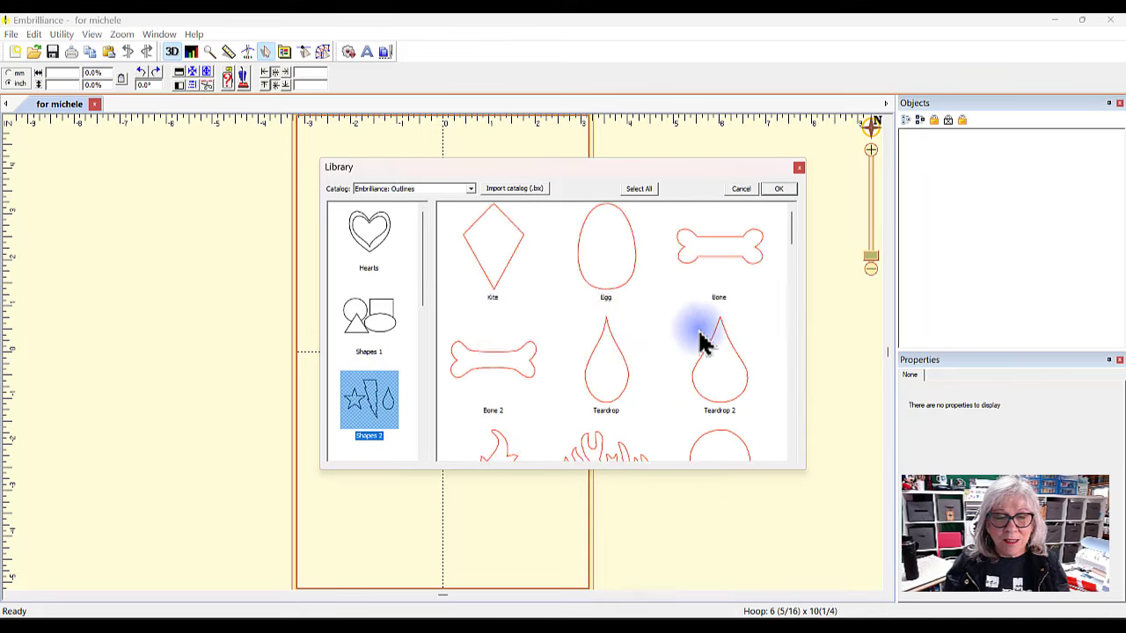
pyautogui.scroll(-15, 700, 341)
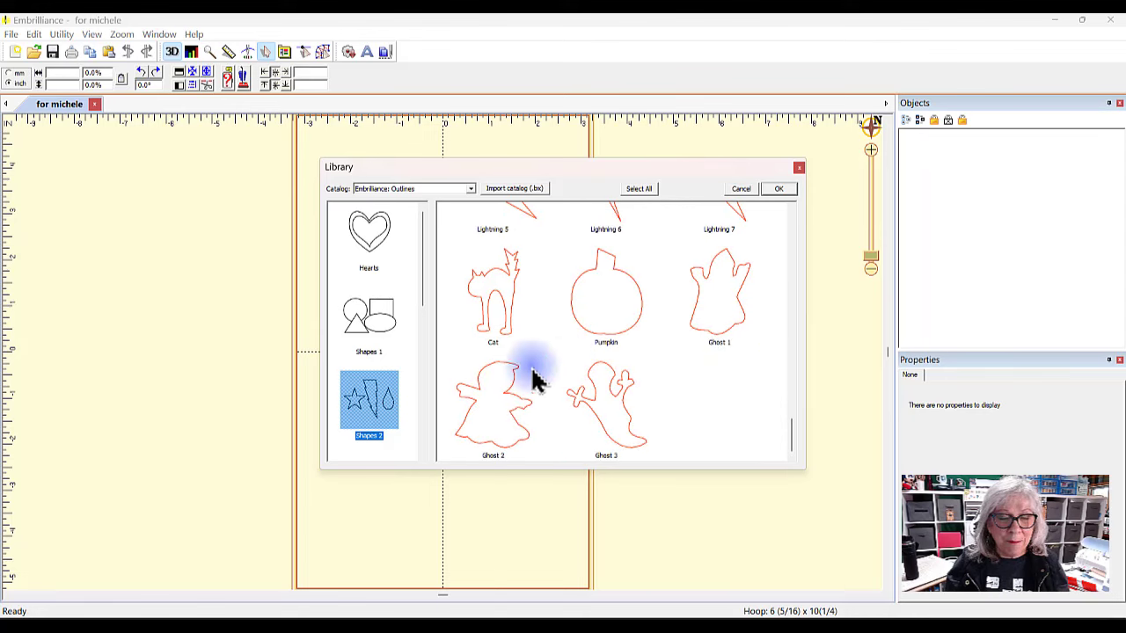
pyautogui.click(797, 168)
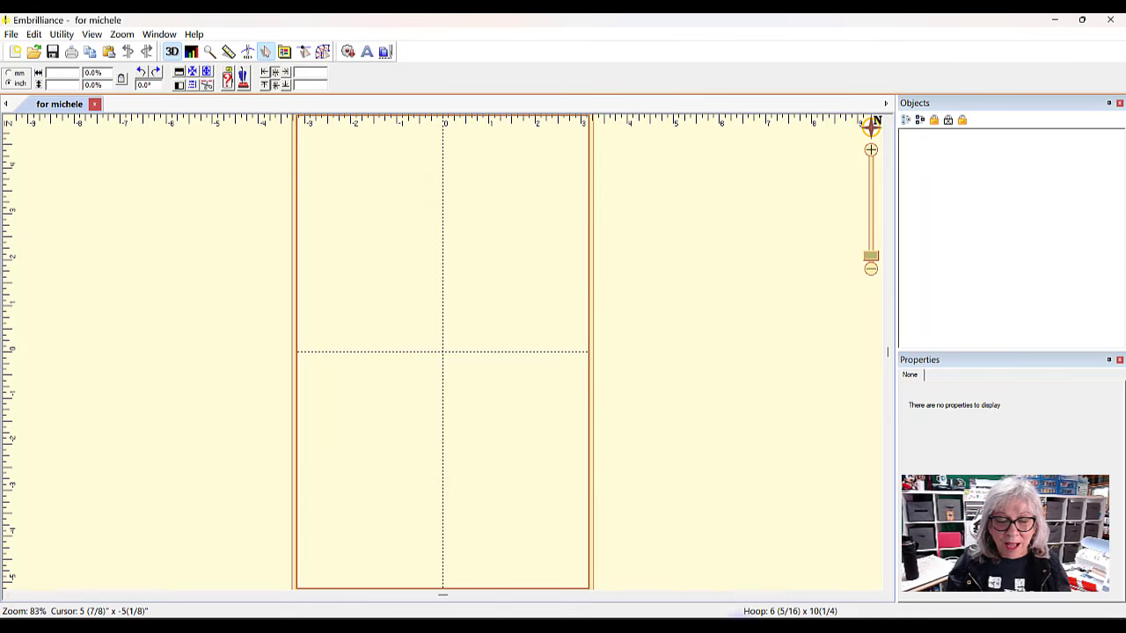
# - Switch to Chrome, download the Bell Line Art Vector Icon from Creative Fabrica, open its zip file and start extracting its contents
pyautogui.click(734, 629)
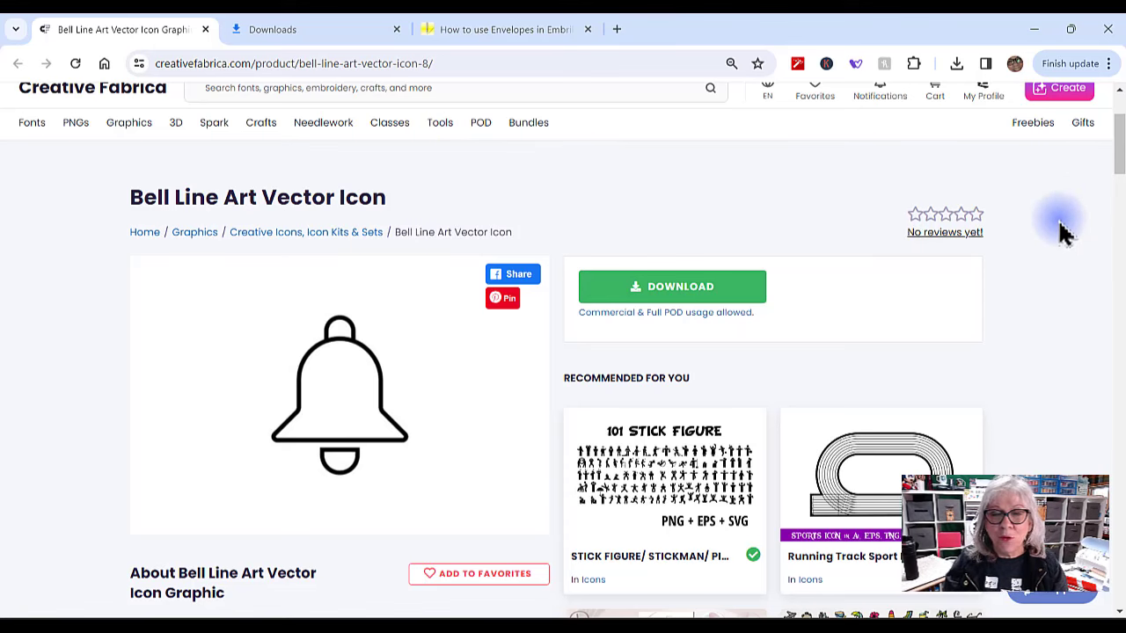
pyautogui.scroll(-1, 1064, 234)
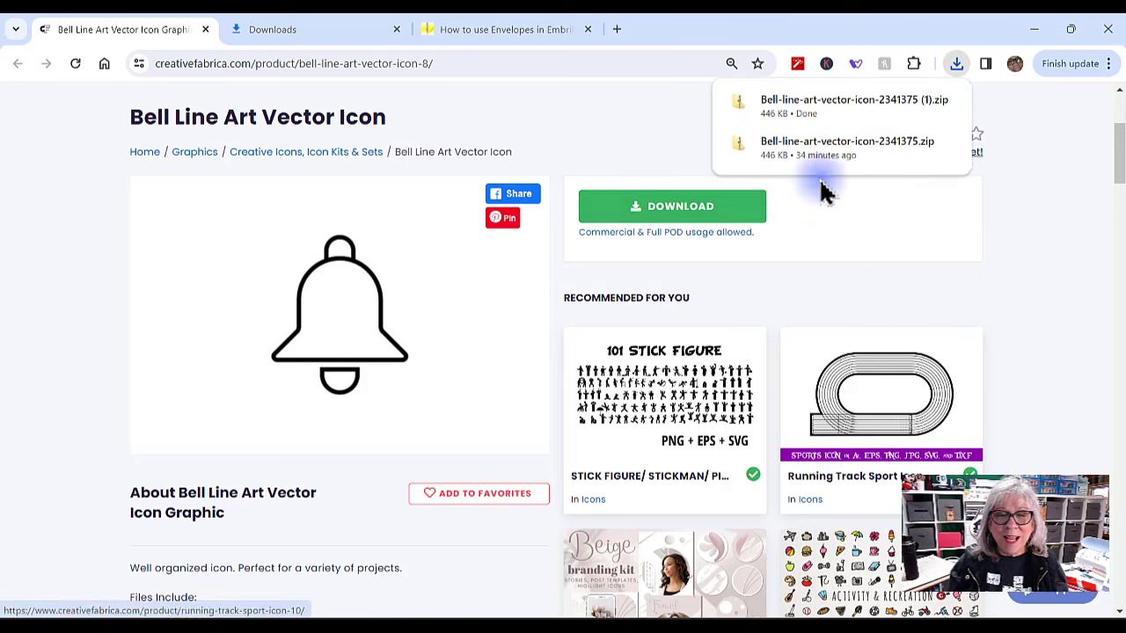
pyautogui.click(816, 116)
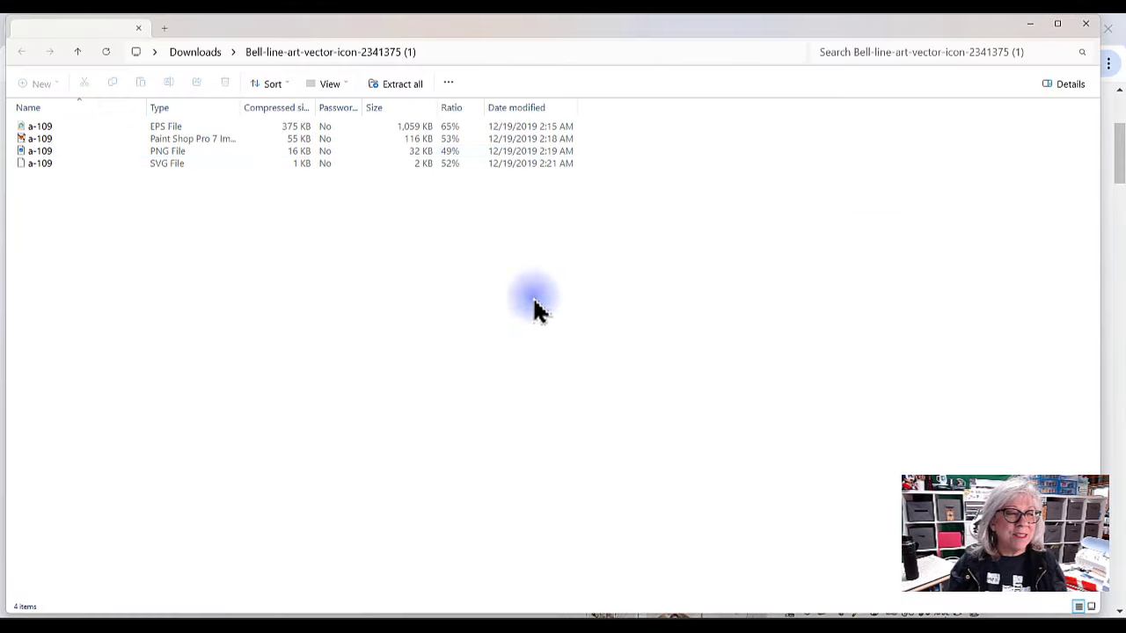
pyautogui.click(402, 85)
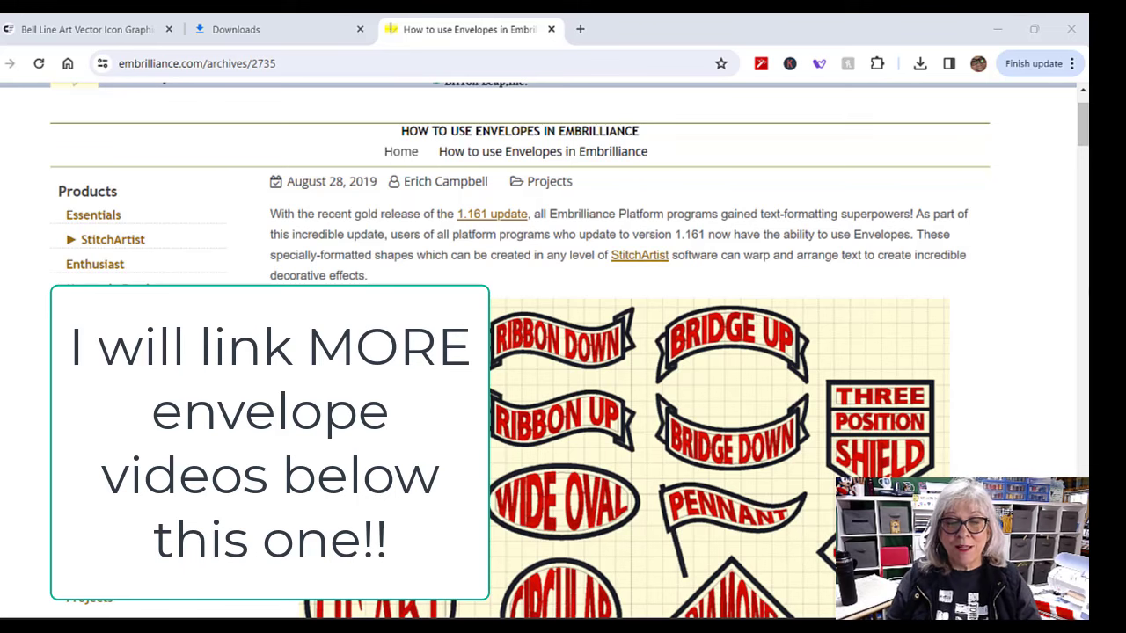
# - Read through the How to use Envelopes in Embrilliance article, including envelope design selection and matching the lettering object's name
pyautogui.scroll(-5, 1086, 323)
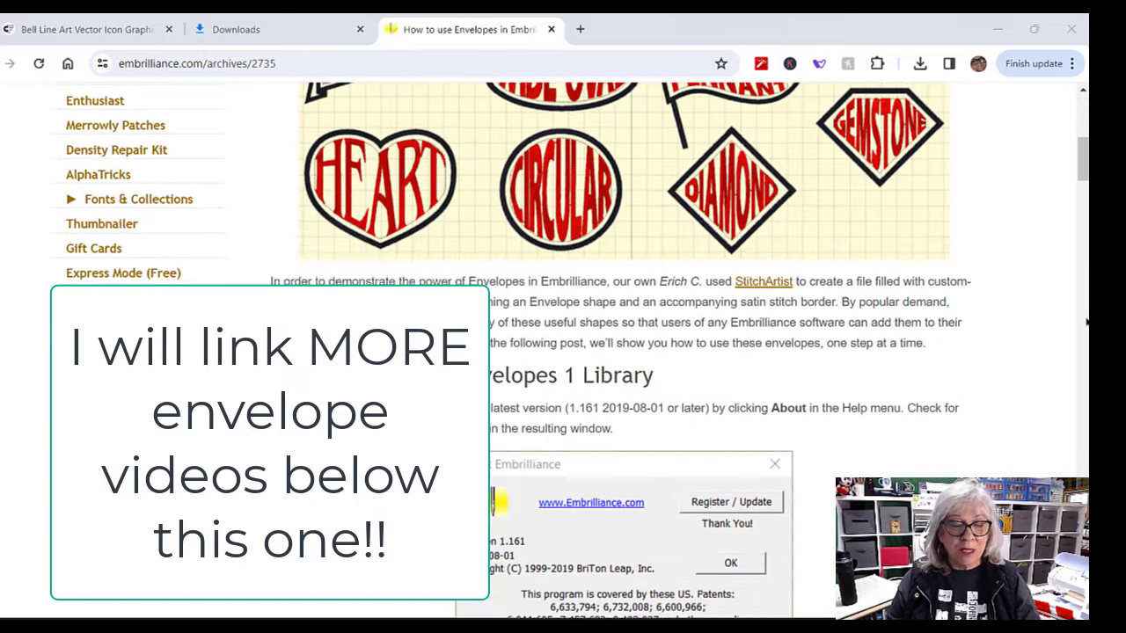
pyautogui.scroll(-10, 1086, 323)
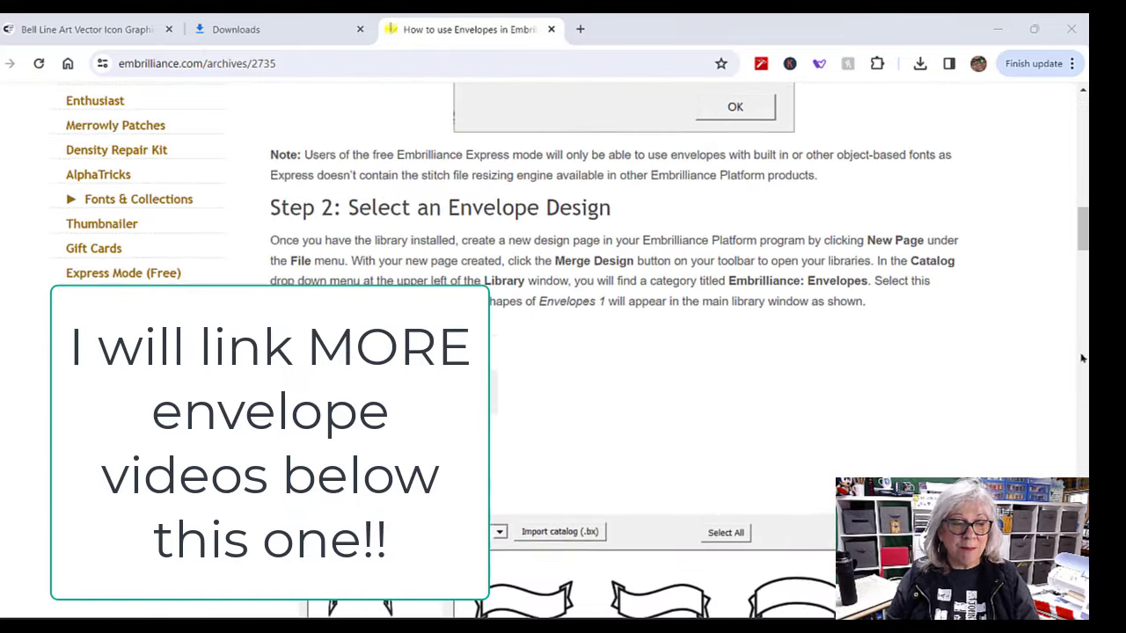
pyautogui.scroll(-10, 1083, 361)
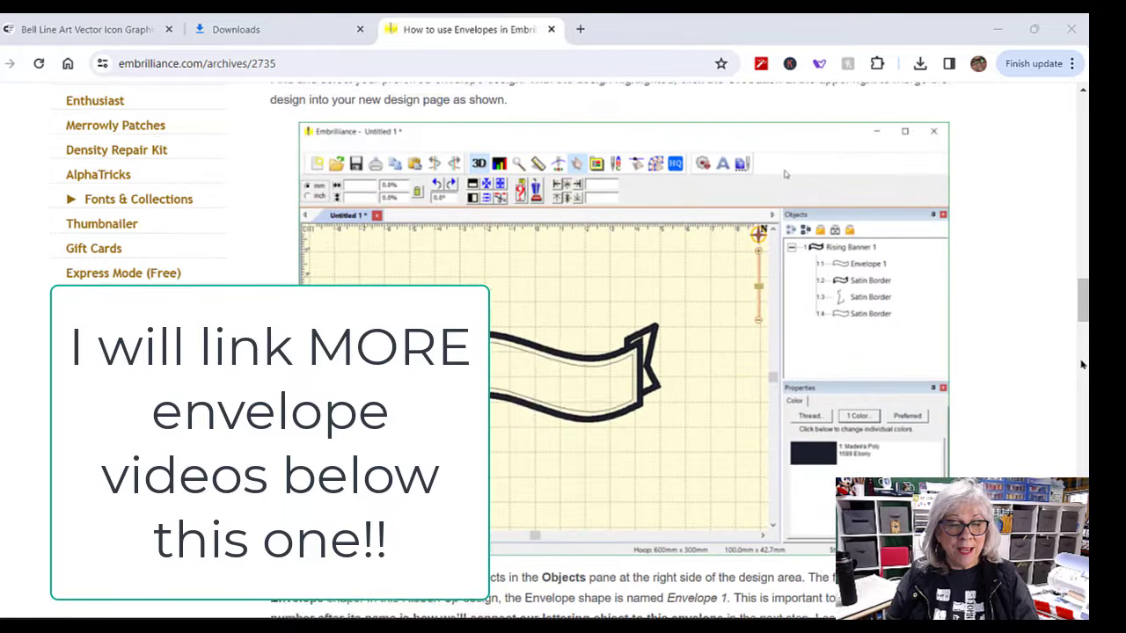
pyautogui.scroll(-10, 1083, 364)
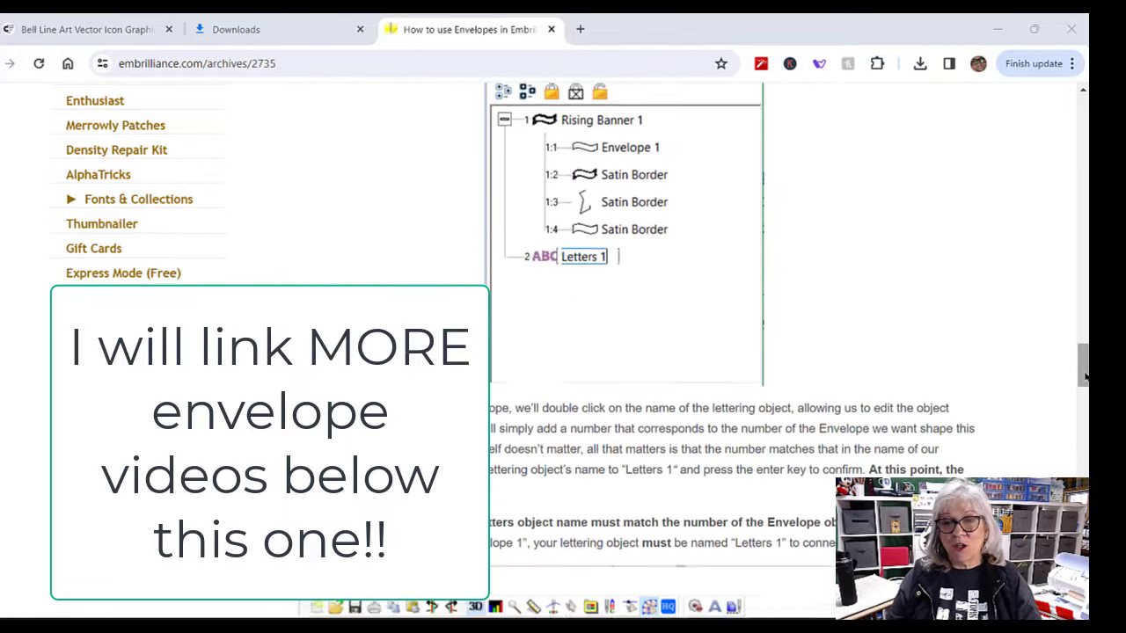
pyautogui.scroll(15, 1085, 376)
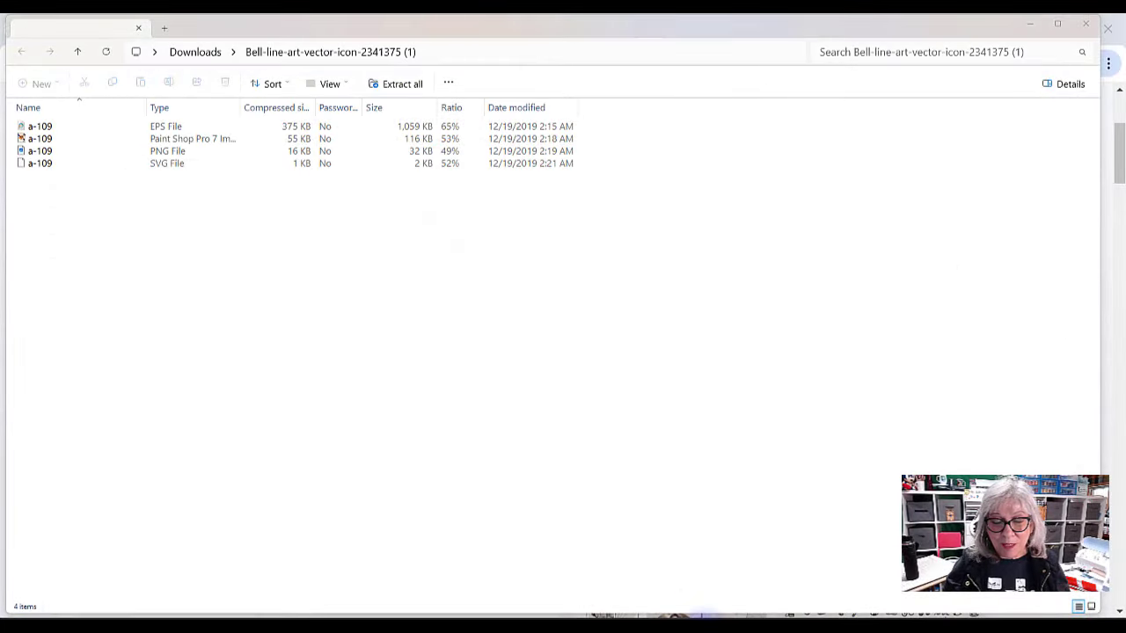
# - Switch back to Embrilliance, enter Create Designs mode and import the PNG bell image a-109 from the Bell-line-art-vector-icon-2341375 folder
pyautogui.click(710, 626)
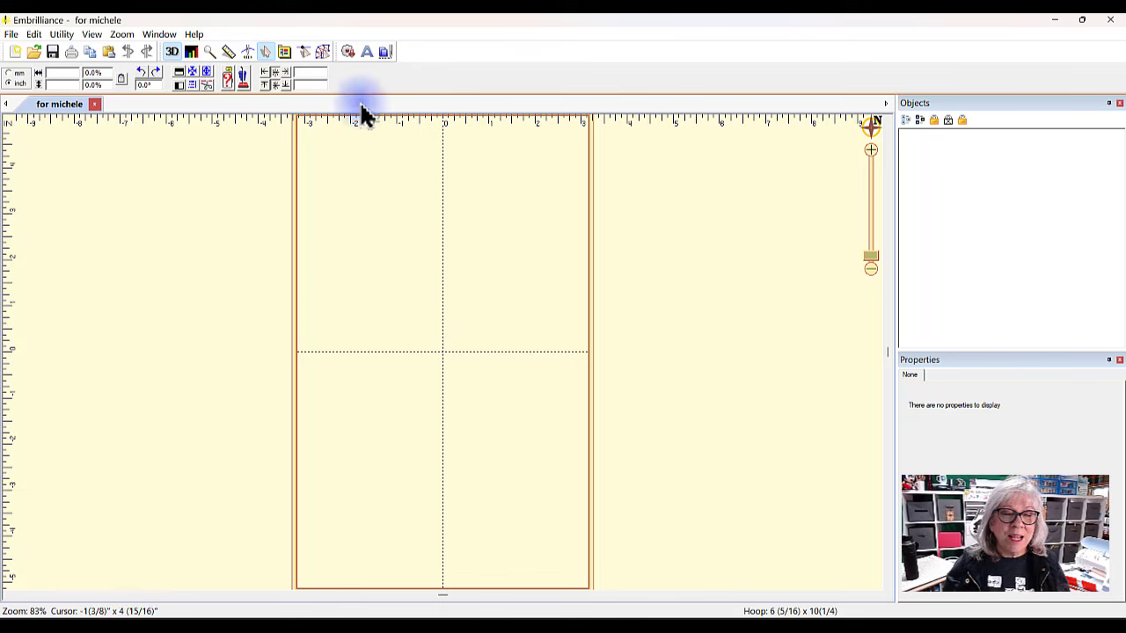
pyautogui.click(326, 52)
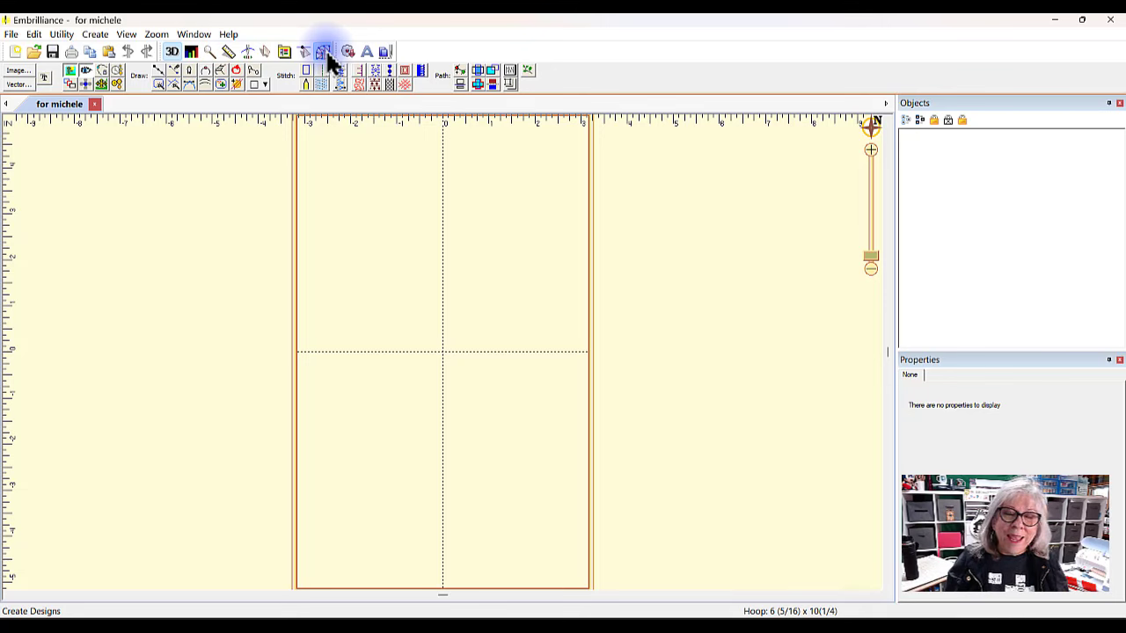
pyautogui.click(26, 79)
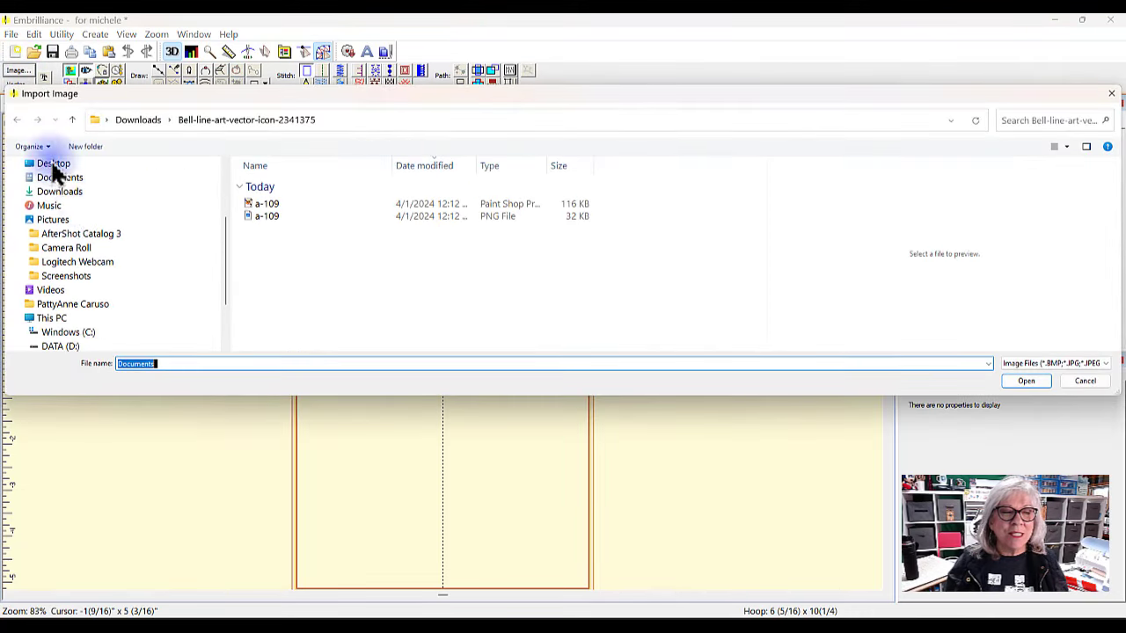
pyautogui.click(504, 218)
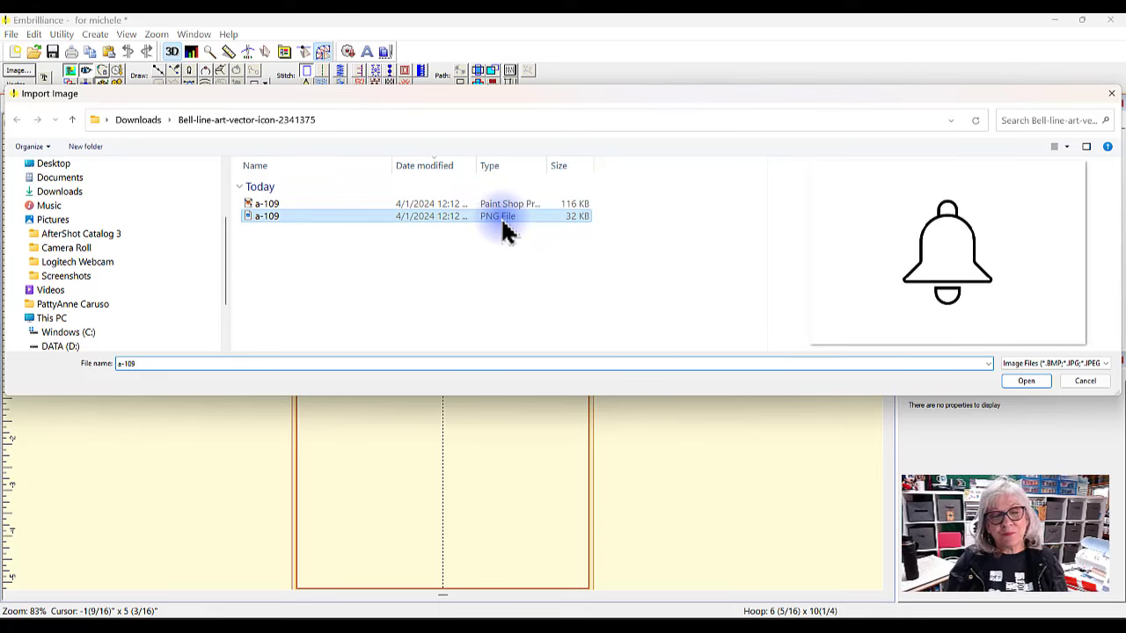
pyautogui.click(1024, 383)
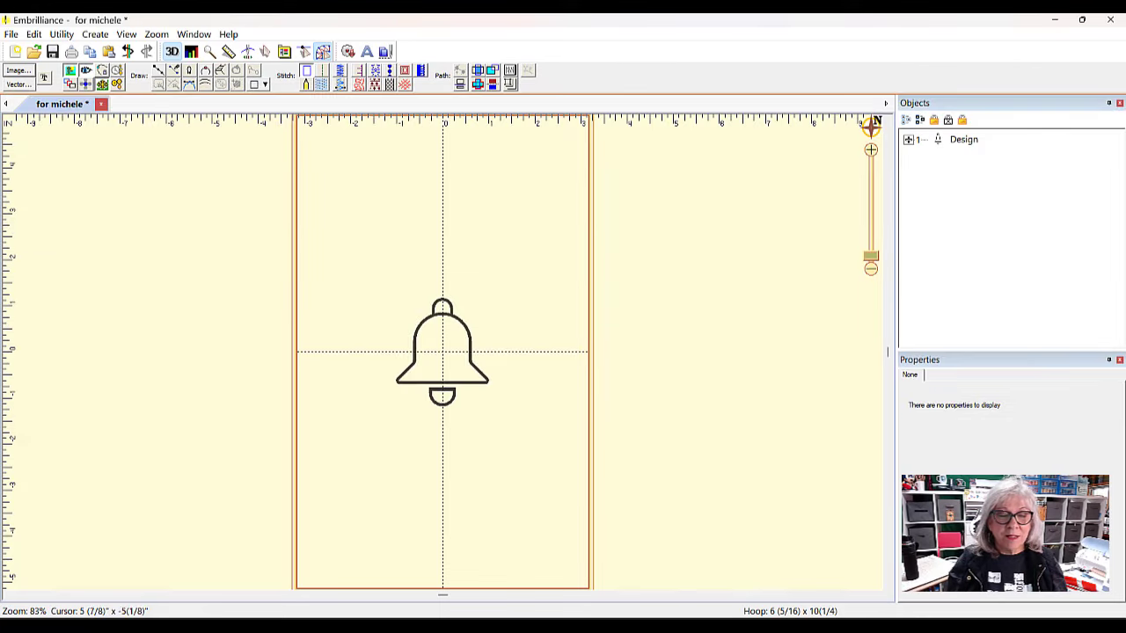
# - Enlarge the imported bell image and move it back inside the hoop, near the vertical centre line
pyautogui.click(468, 330)
pyautogui.moveTo(587, 257); pyautogui.dragTo(910, 126)
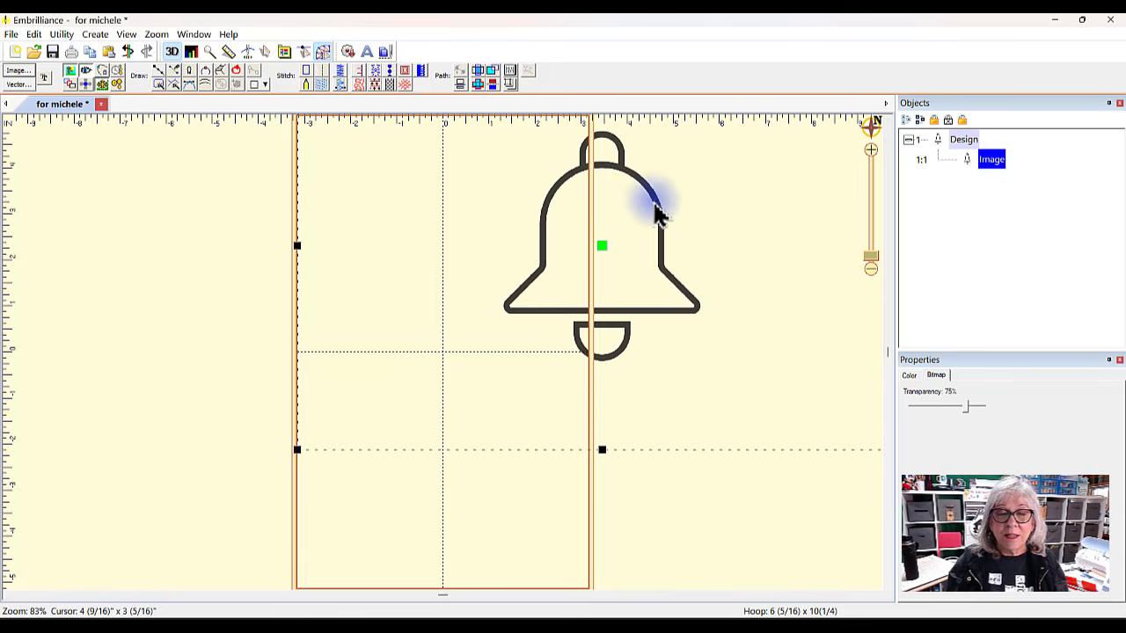
pyautogui.moveTo(602, 256); pyautogui.dragTo(429, 288)
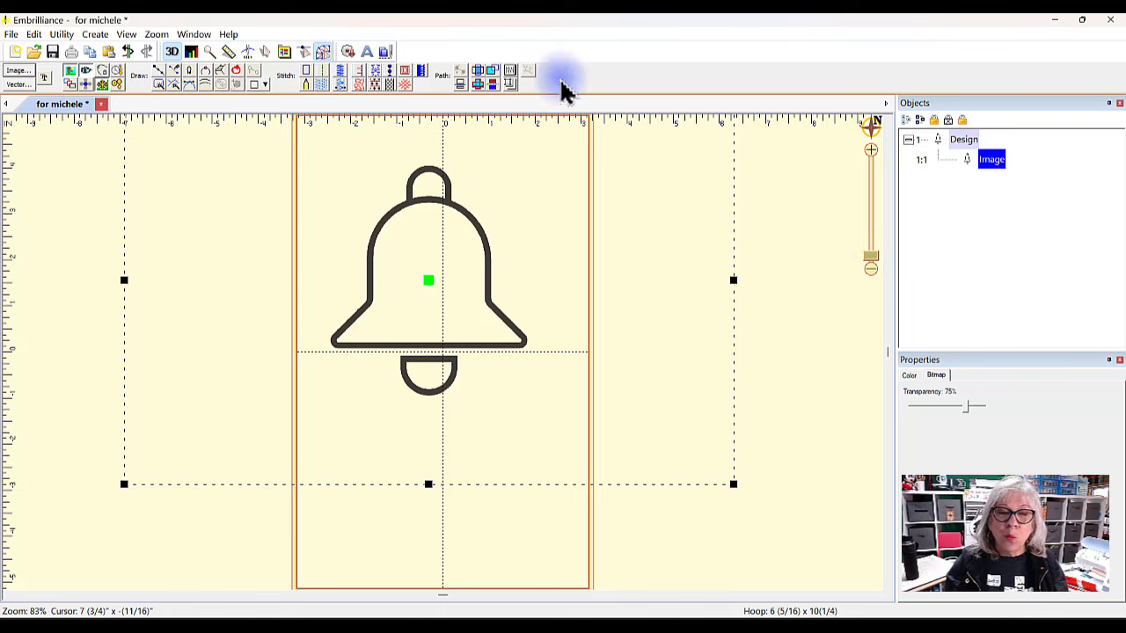
# - Trace the bell's upper dome as a closed outline about 2 5/8 by 1 1/4 inches, adjusting its lower-left node to the bell's edge
pyautogui.click(161, 82)
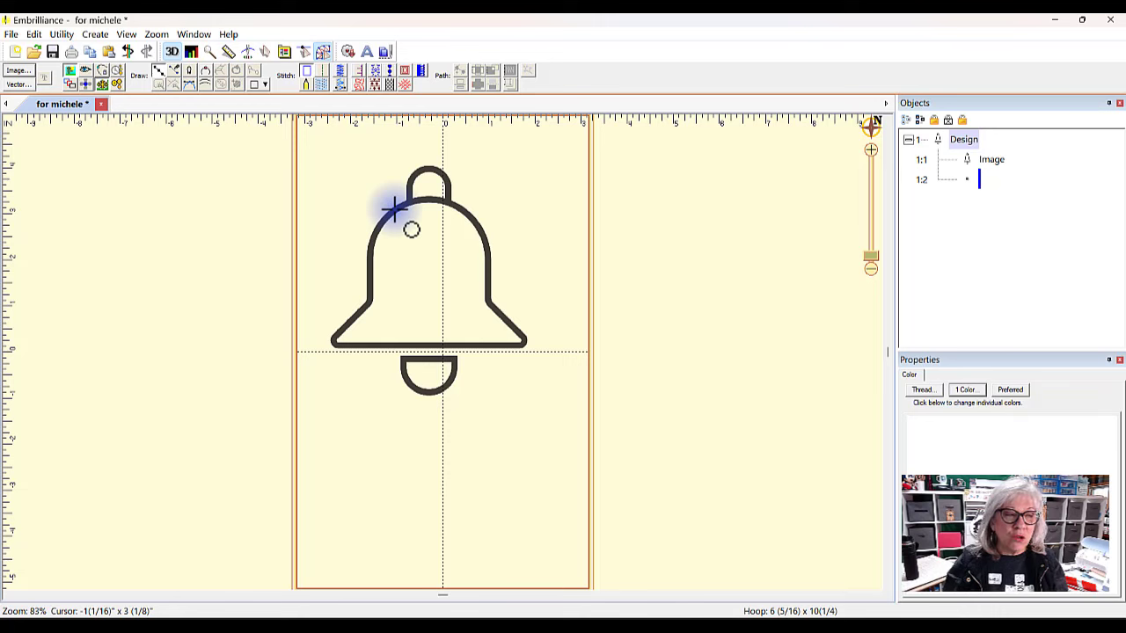
pyautogui.moveTo(393, 208)
pyautogui.mouseDown()
pyautogui.moveTo(440, 199)
pyautogui.moveTo(485, 240)
pyautogui.mouseUp()
pyautogui.click(485, 241)
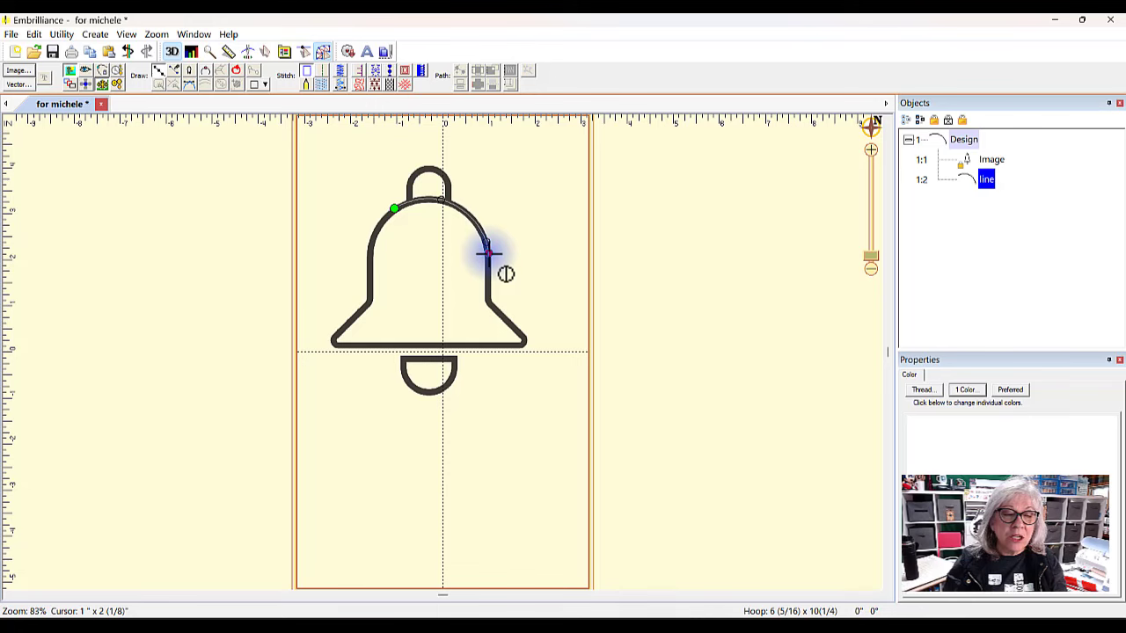
pyautogui.click(488, 254)
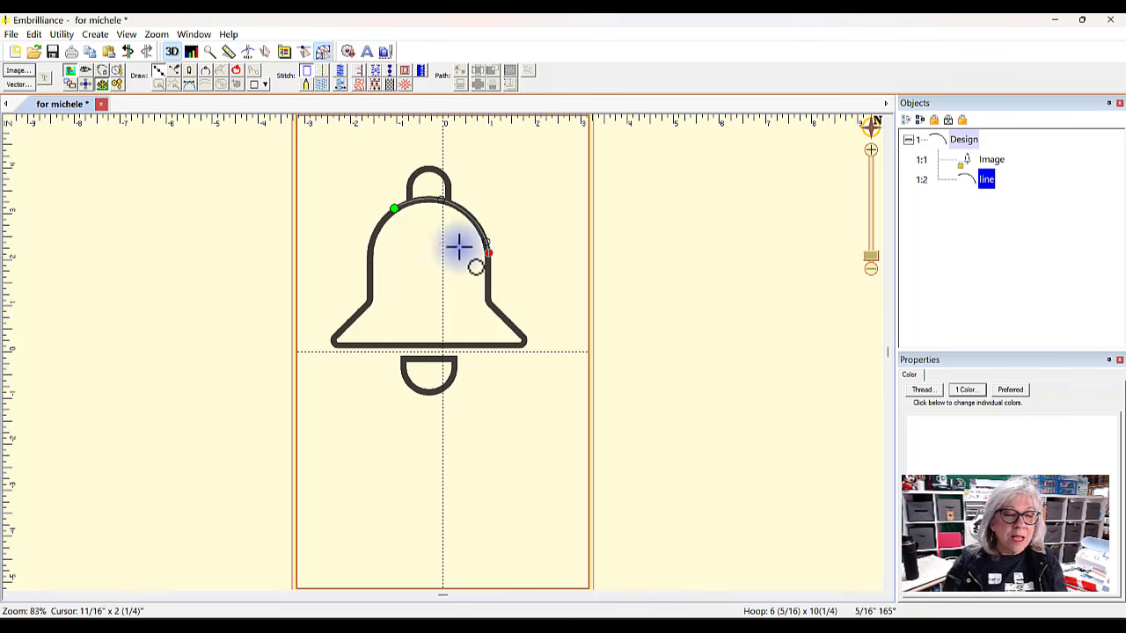
pyautogui.click(369, 247)
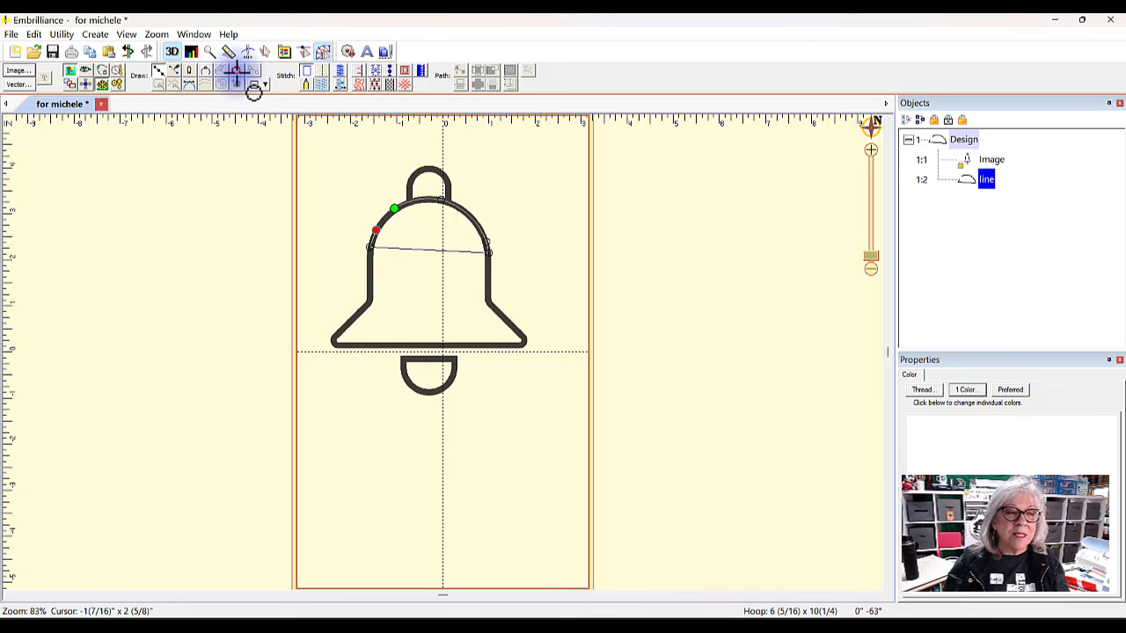
pyautogui.press('Return')
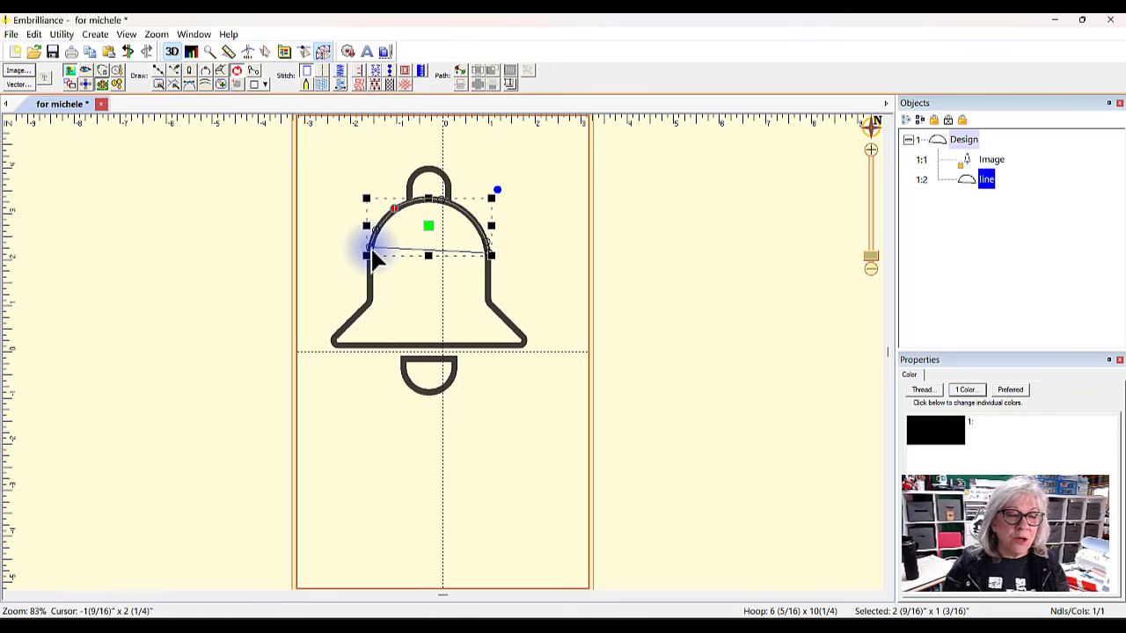
pyautogui.click(370, 253)
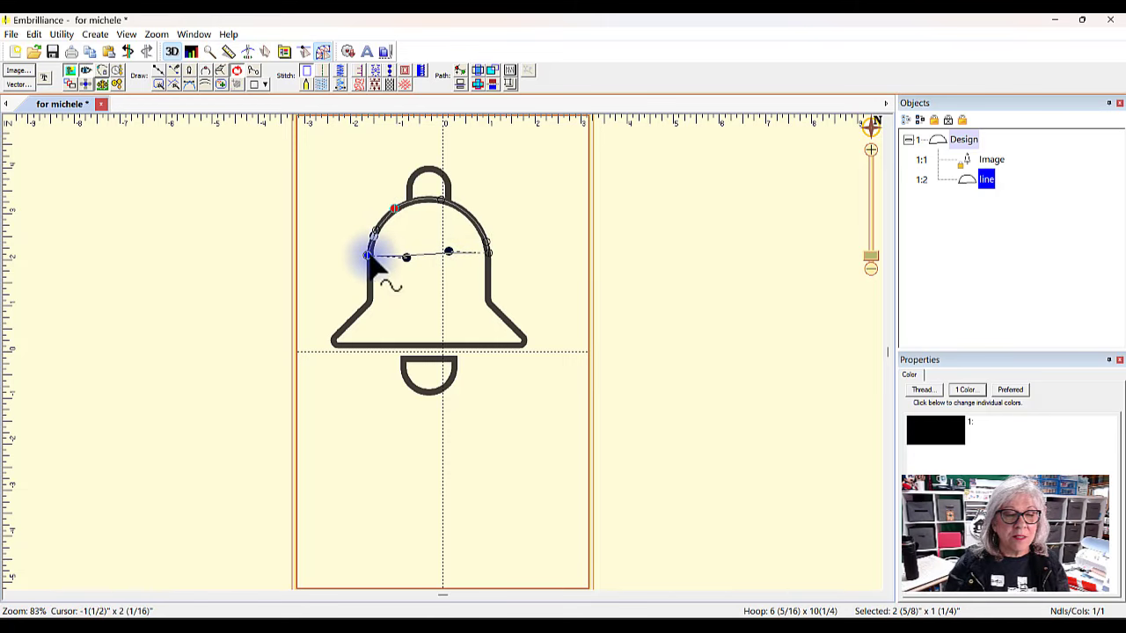
pyautogui.click(718, 234)
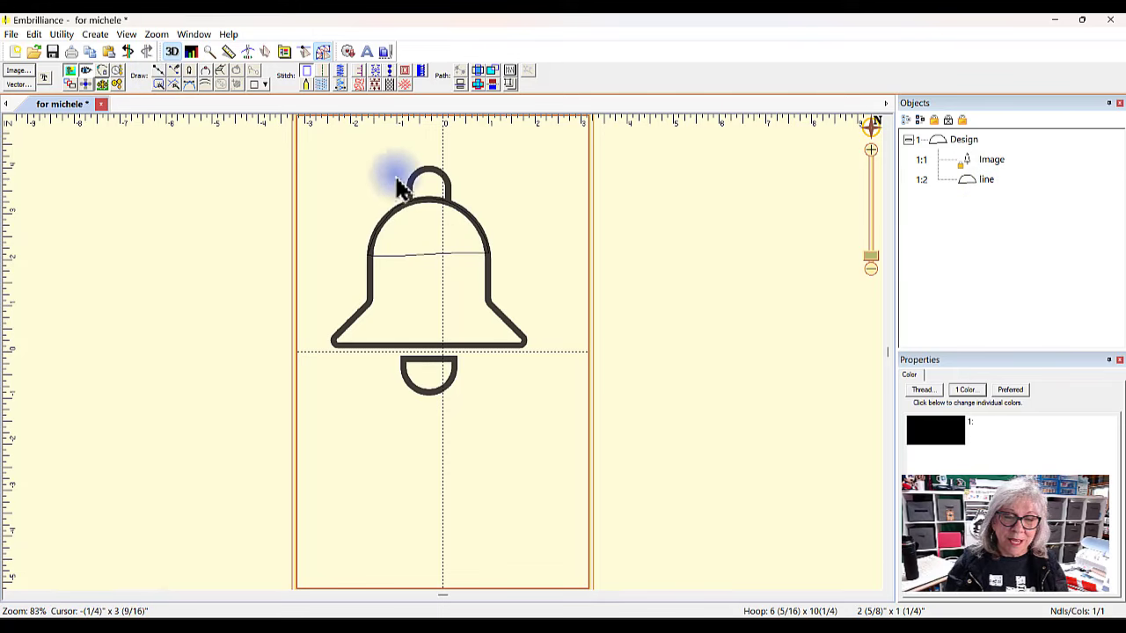
# - Trace the bell's straight middle section below the dome as a closed outline about 2 9/16 by 15/16 inches
pyautogui.click(160, 77)
pyautogui.click(372, 281)
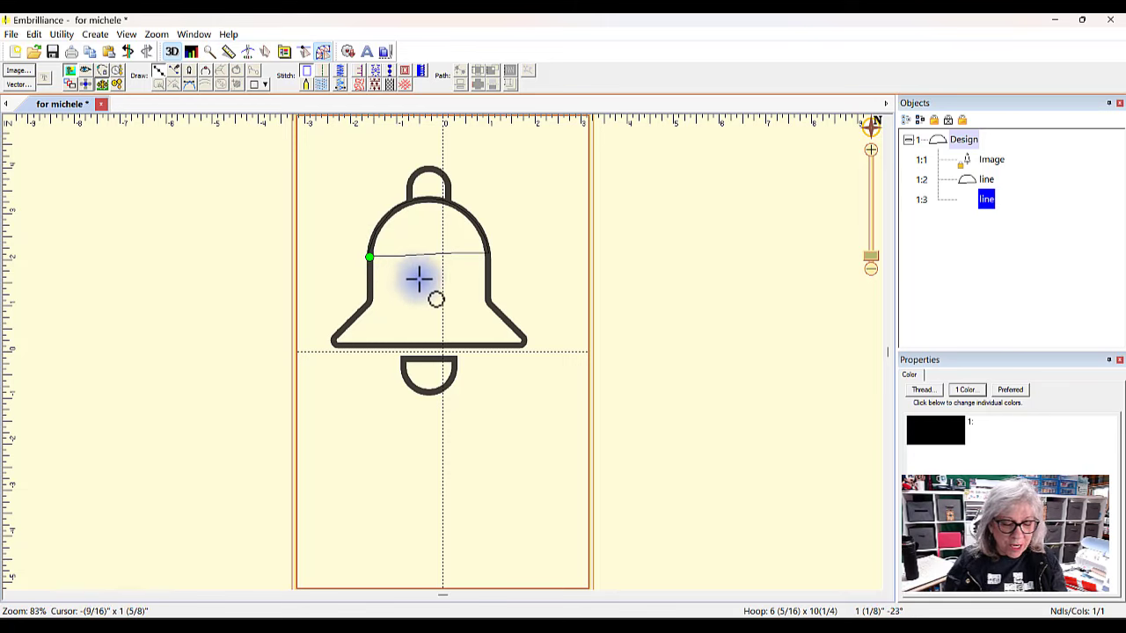
pyautogui.click(489, 255)
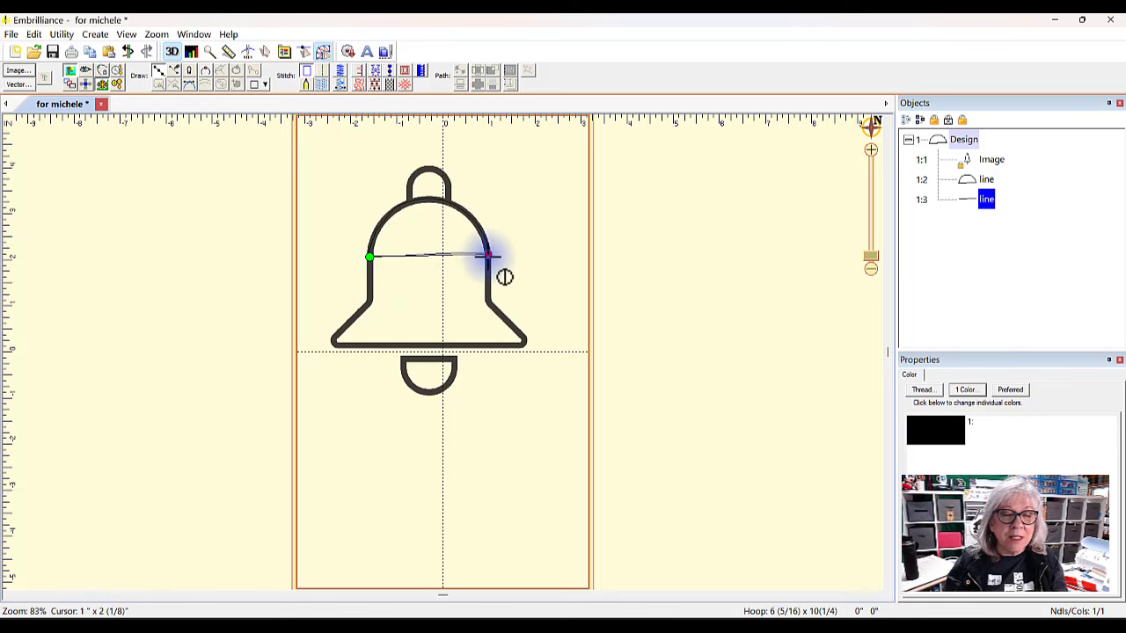
pyautogui.click(488, 300)
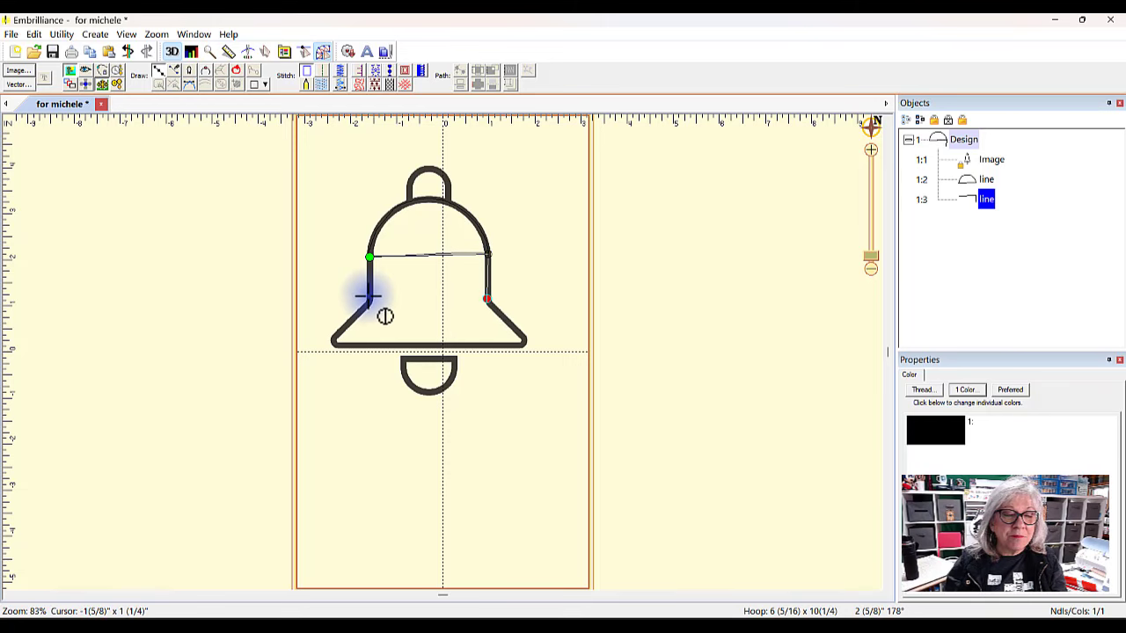
pyautogui.click(369, 298)
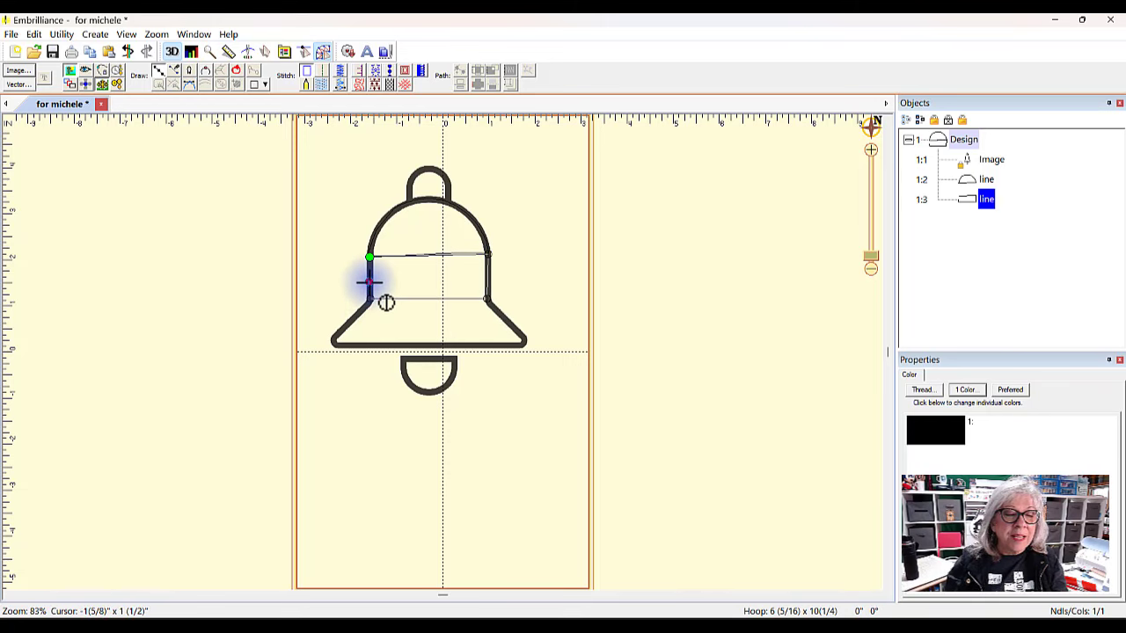
pyautogui.click(370, 282)
pyautogui.click(236, 74)
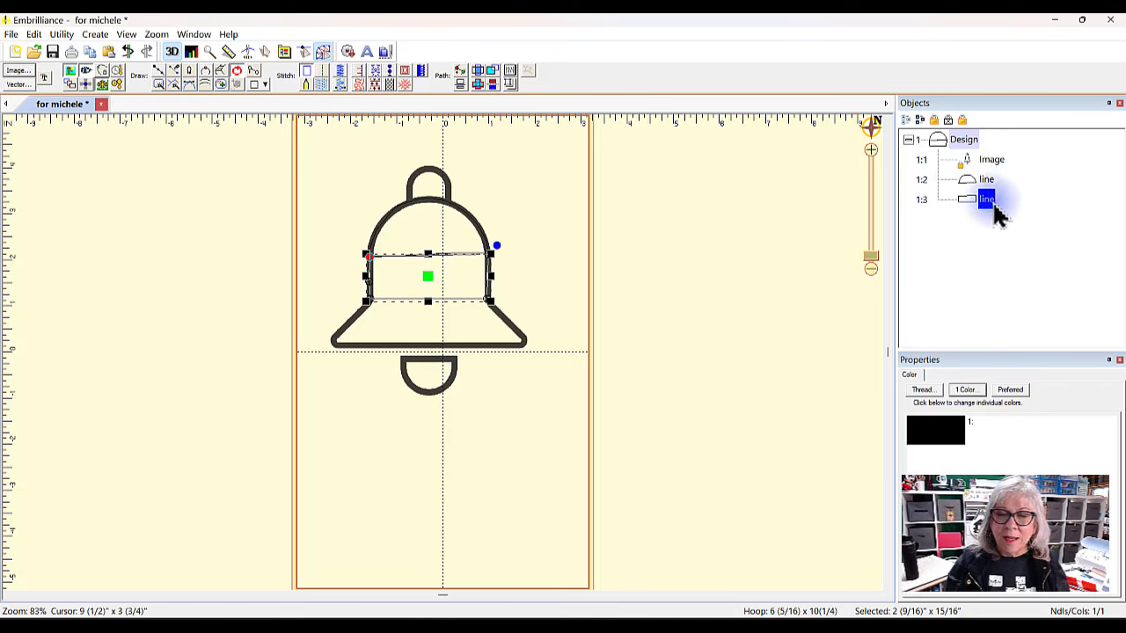
pyautogui.click(806, 269)
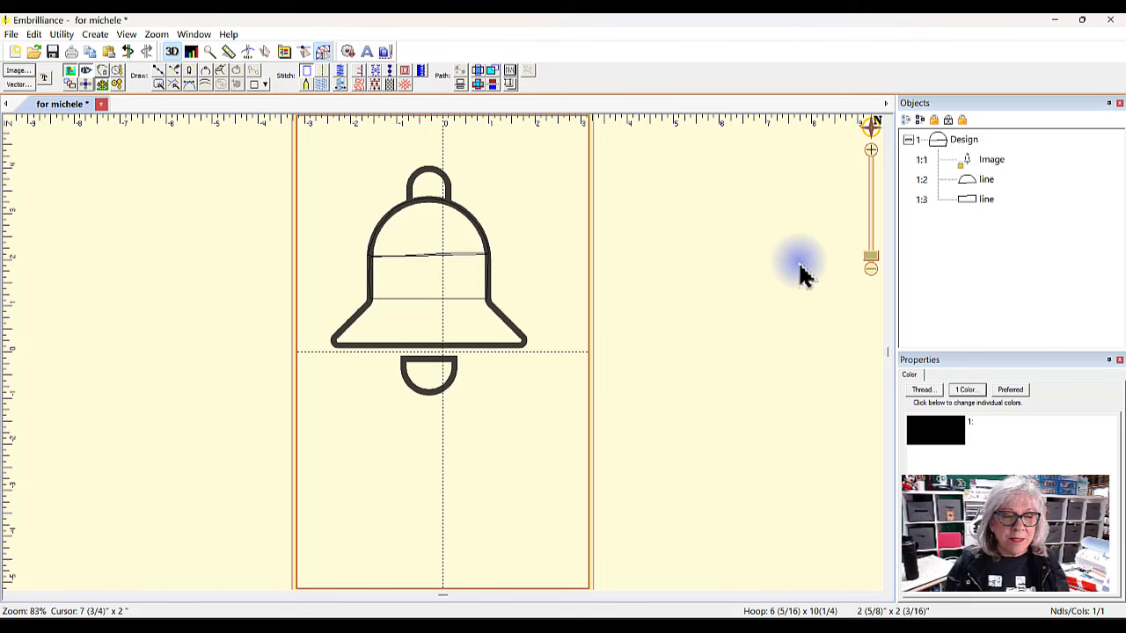
# - Trace the bell's flared lower section as a closed outline about 4 1/8 by 15/16 inches
pyautogui.click(158, 73)
pyautogui.click(353, 325)
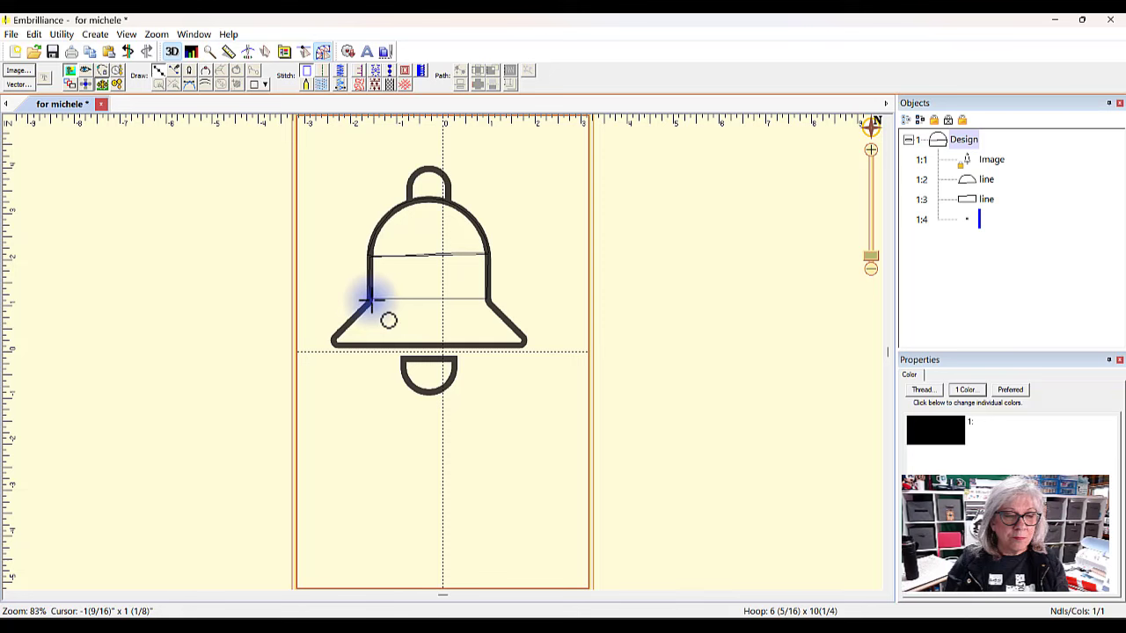
pyautogui.click(370, 300)
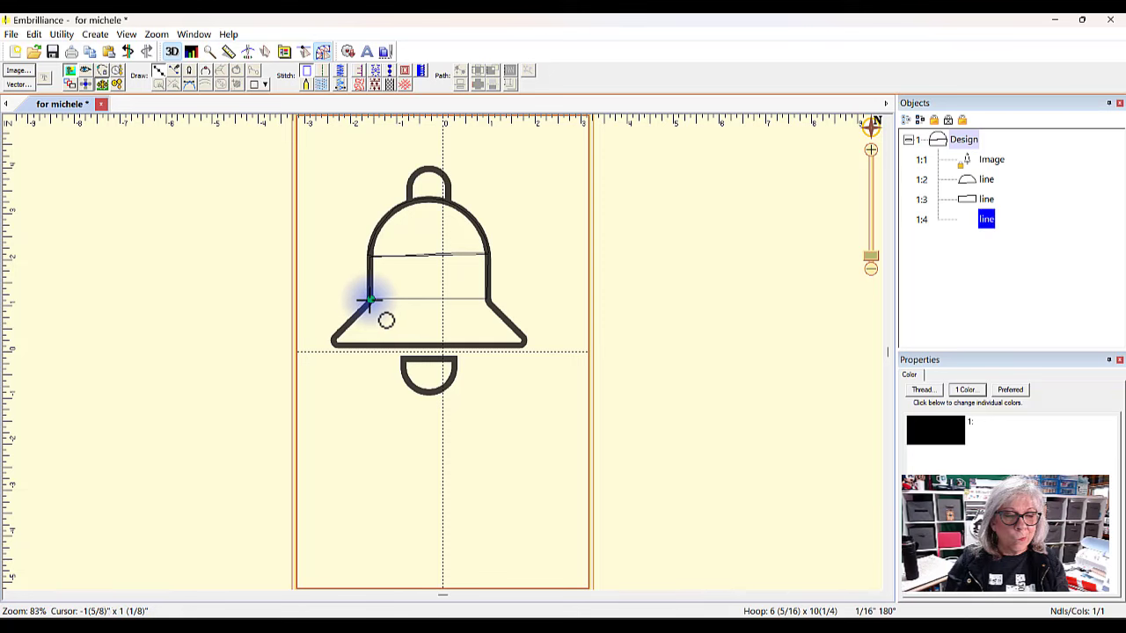
pyautogui.click(486, 302)
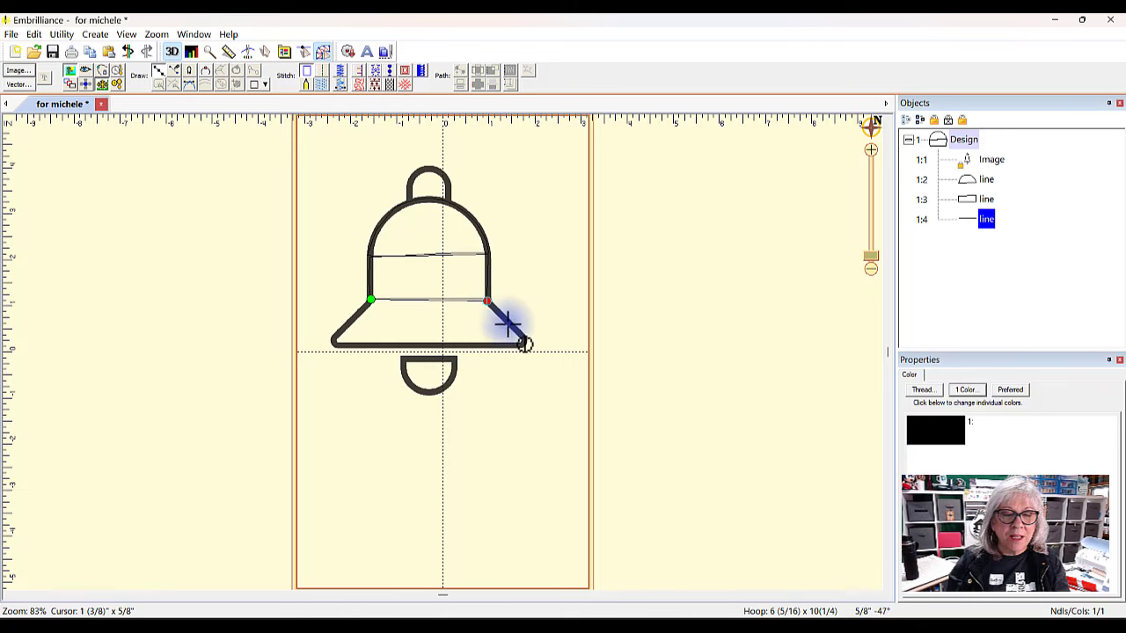
pyautogui.click(523, 341)
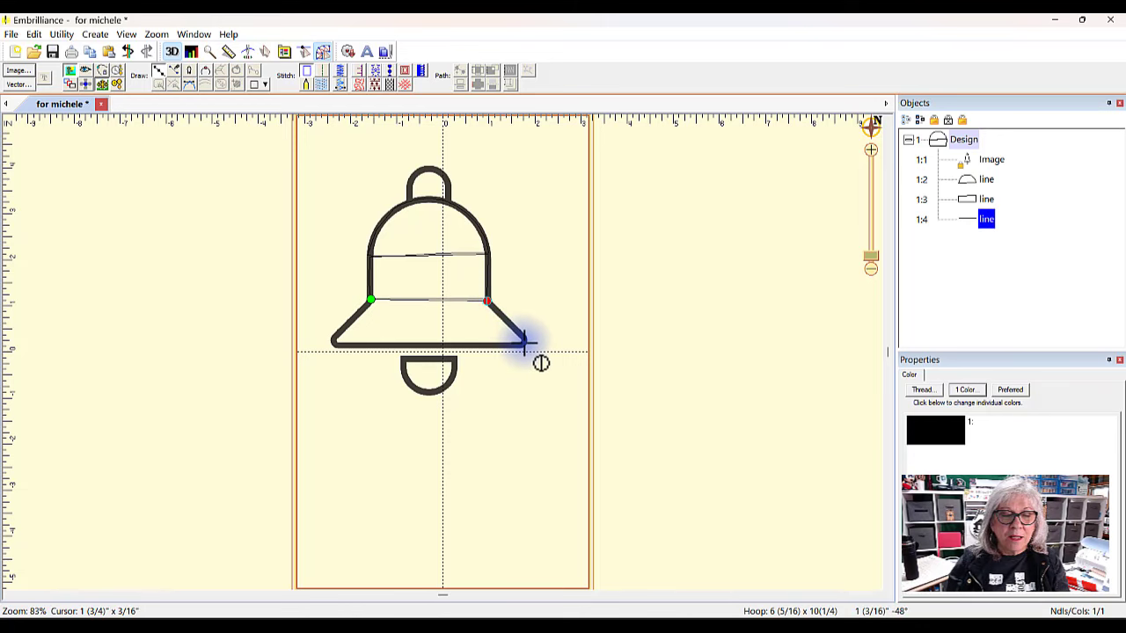
pyautogui.click(335, 342)
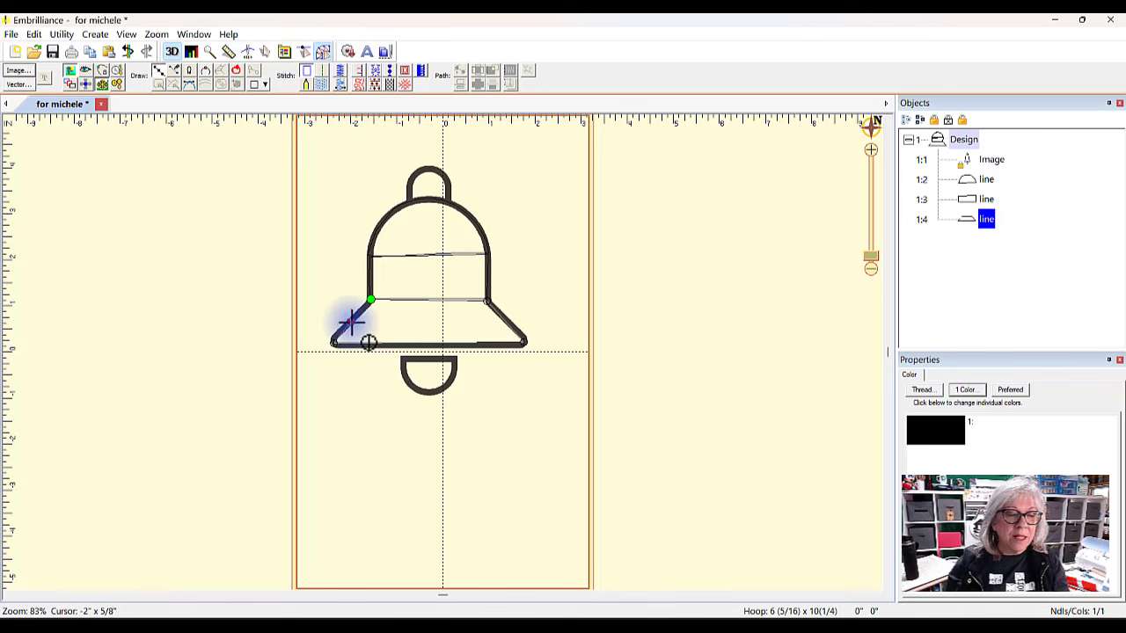
pyautogui.click(351, 323)
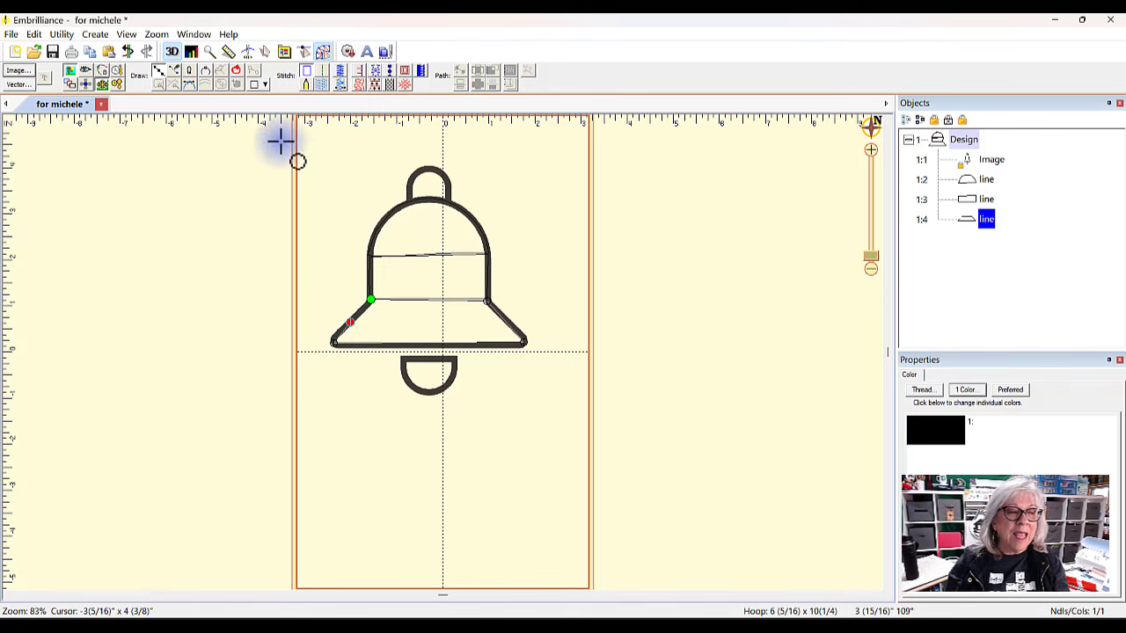
pyautogui.click(239, 72)
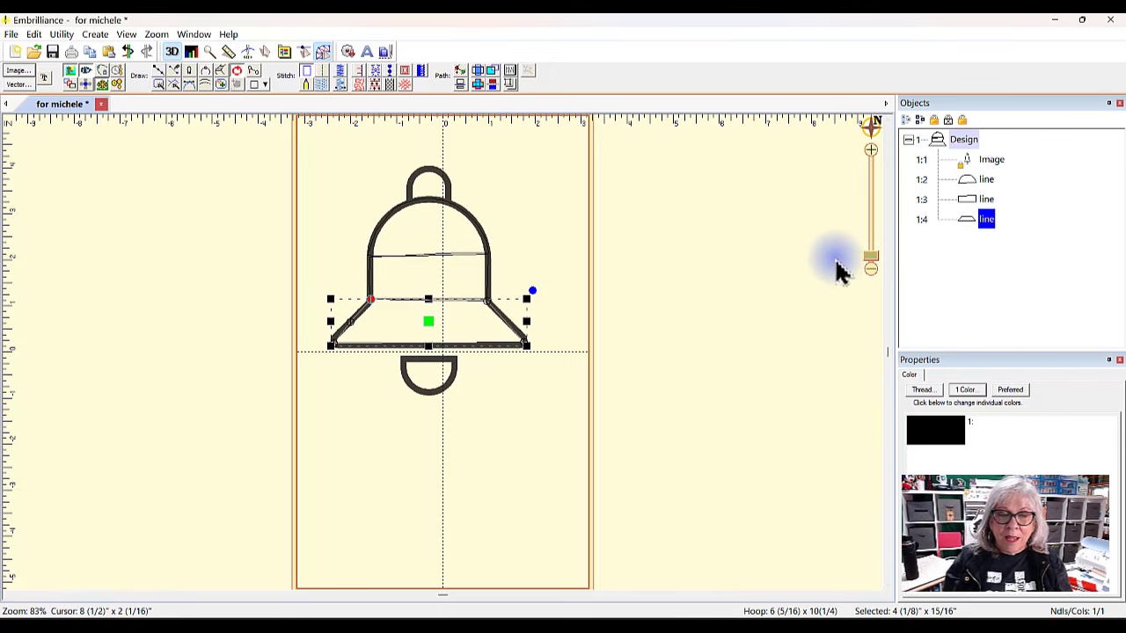
pyautogui.click(641, 258)
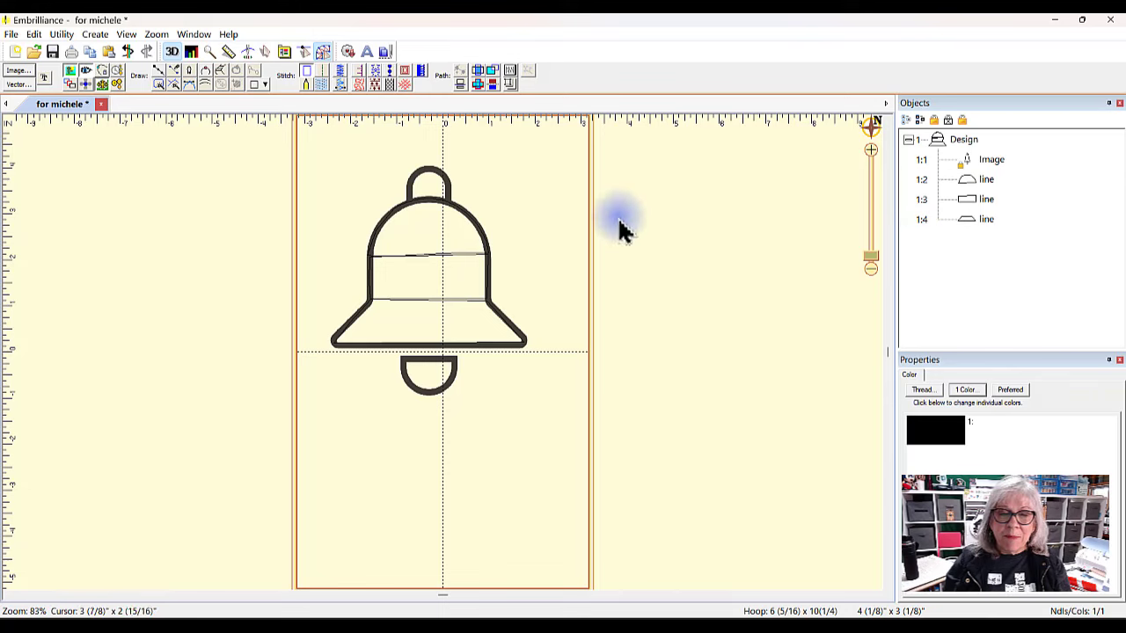
# - Enlarge the bell image slightly and reposition it so the three traced outlines sit just inside its thick border
pyautogui.click(469, 221)
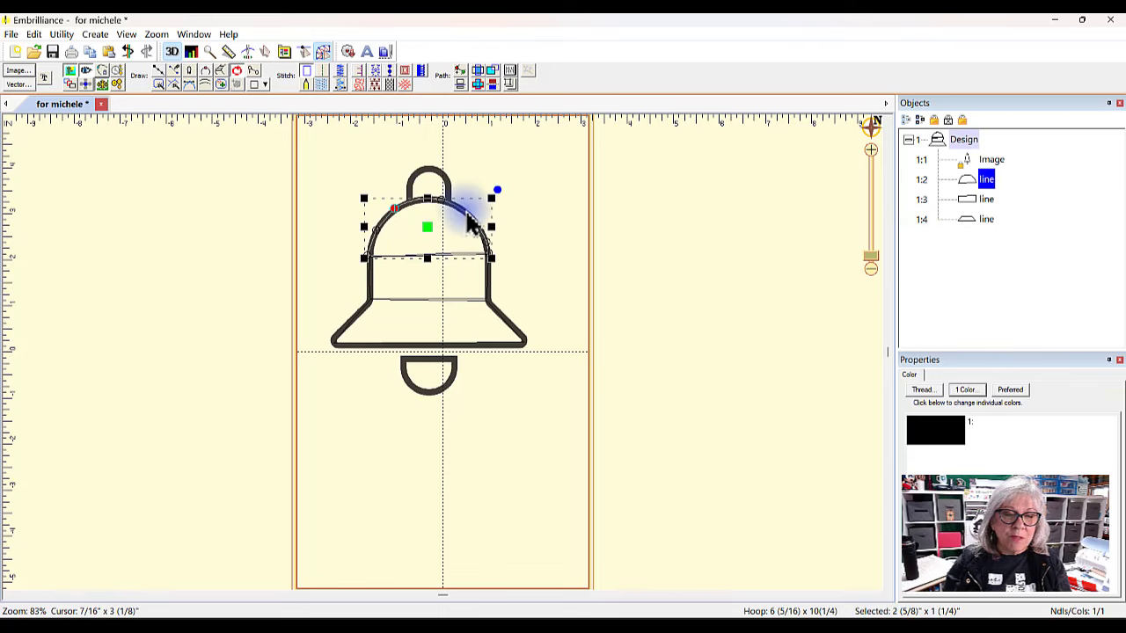
pyautogui.click(565, 359)
pyautogui.click(991, 162)
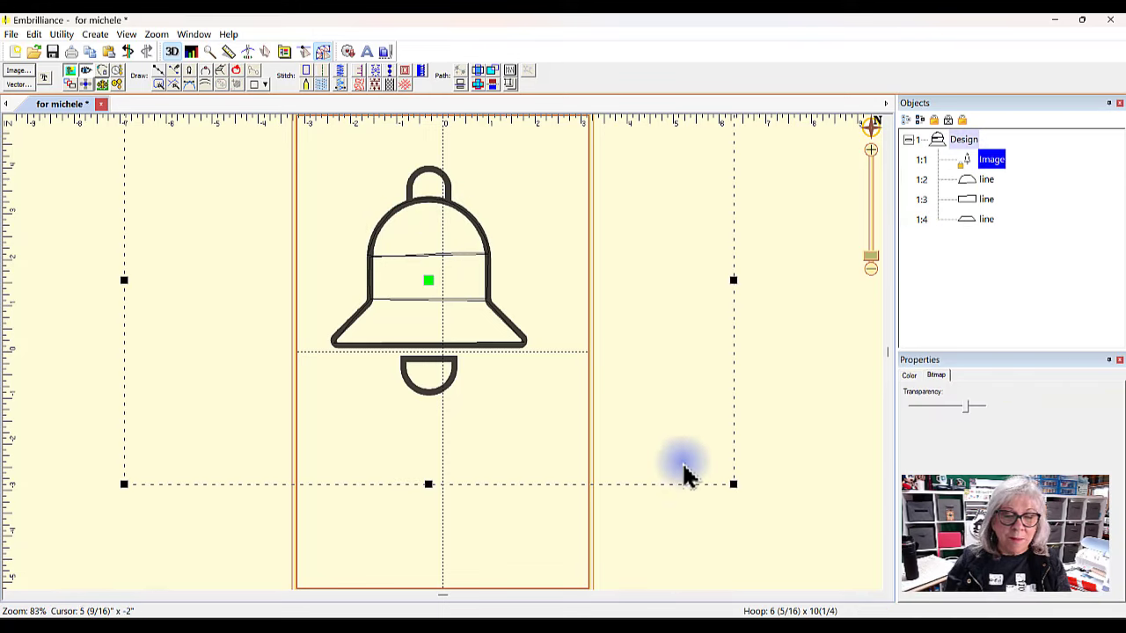
pyautogui.moveTo(733, 484); pyautogui.dragTo(762, 504)
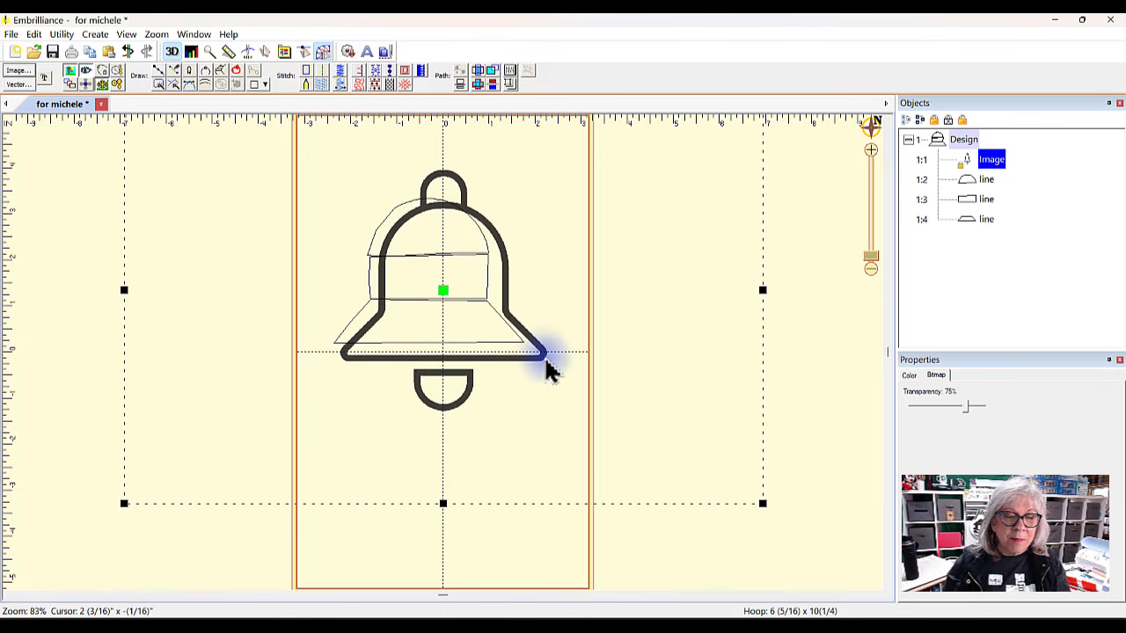
pyautogui.moveTo(442, 293); pyautogui.dragTo(427, 287)
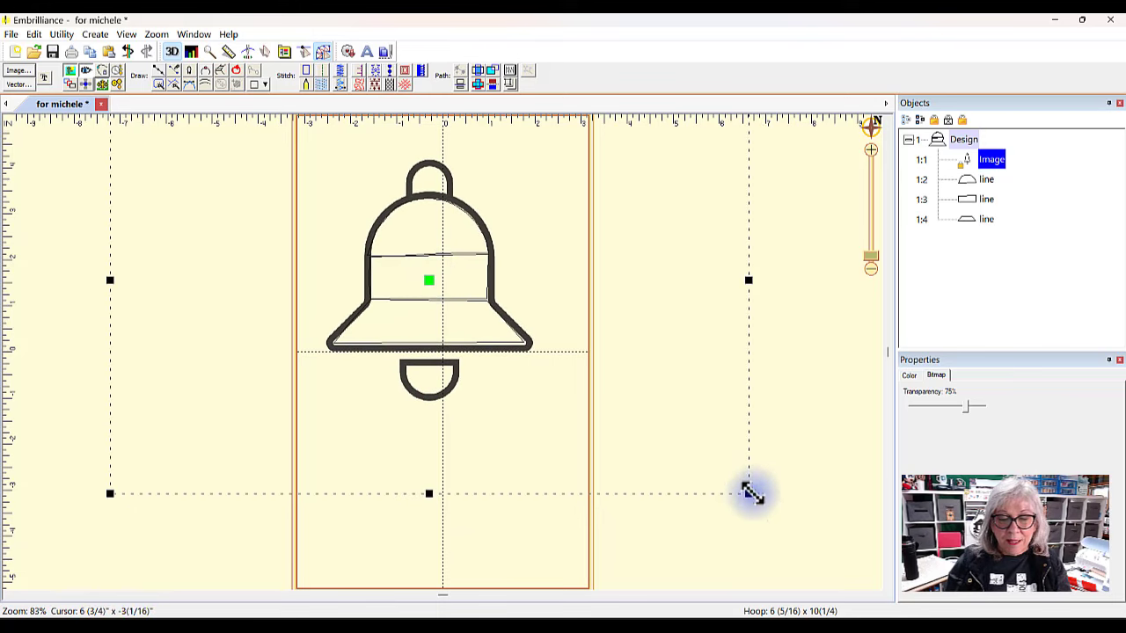
pyautogui.moveTo(751, 493); pyautogui.dragTo(790, 520)
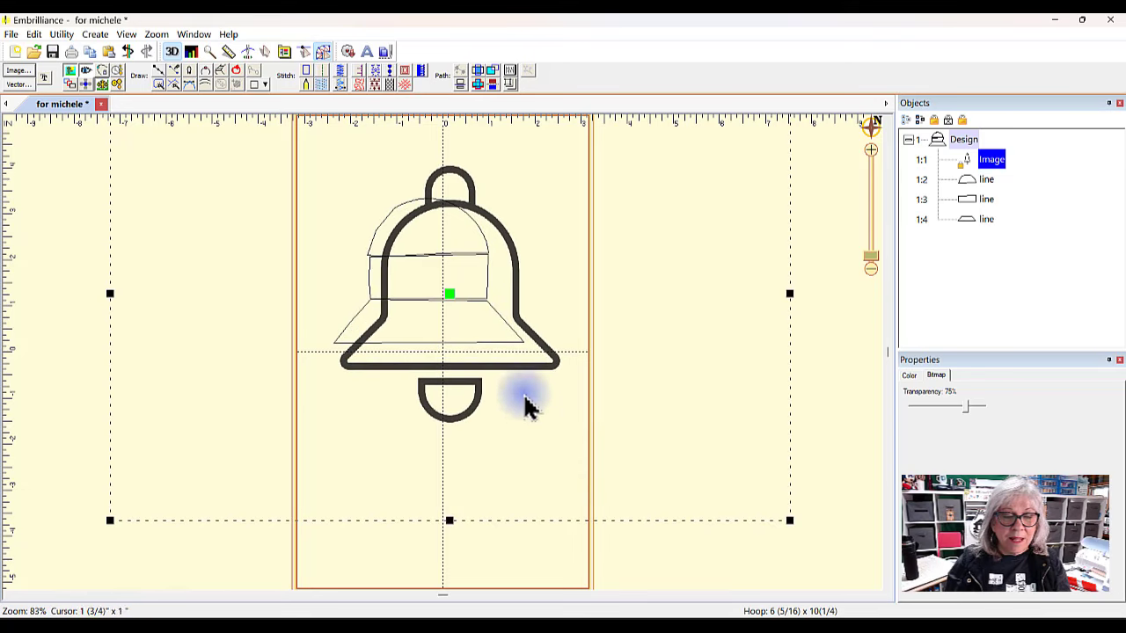
pyautogui.moveTo(446, 301); pyautogui.dragTo(426, 287)
pyautogui.click(849, 332)
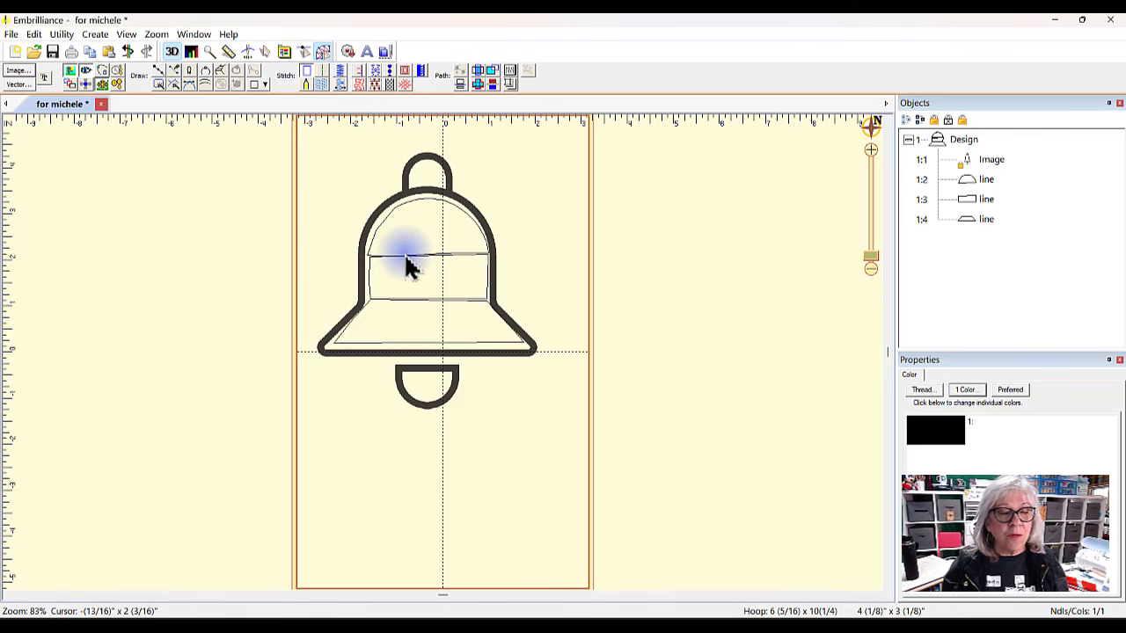
# - Adjust the lower-left nodes of the dome and middle outlines to level the dome's base and separate the sections
pyautogui.click(984, 179)
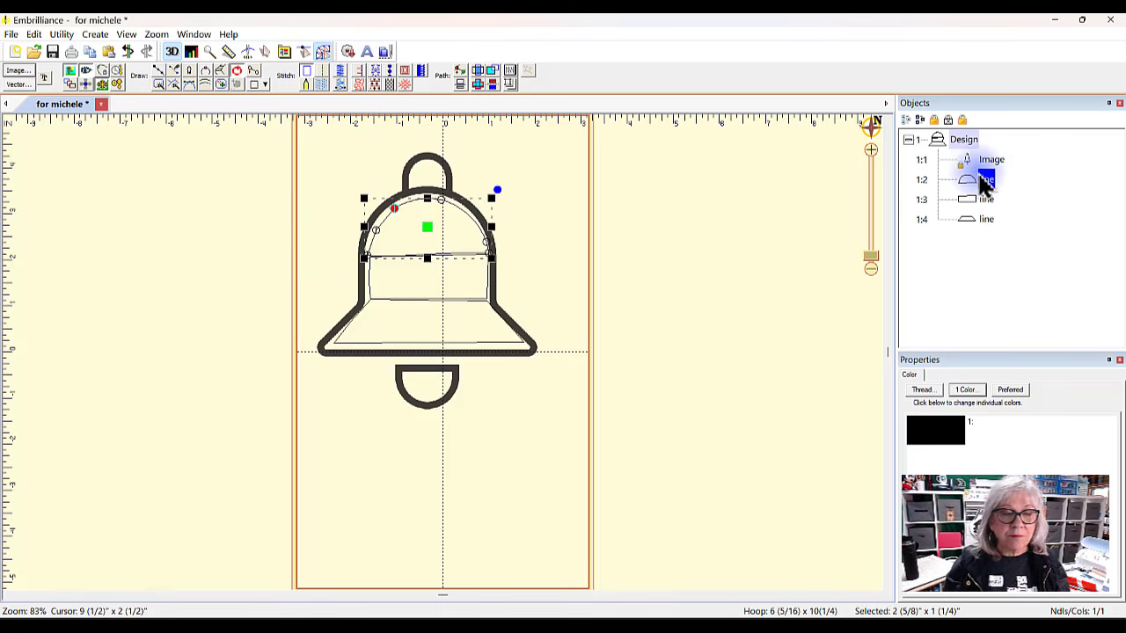
pyautogui.doubleClick(369, 251)
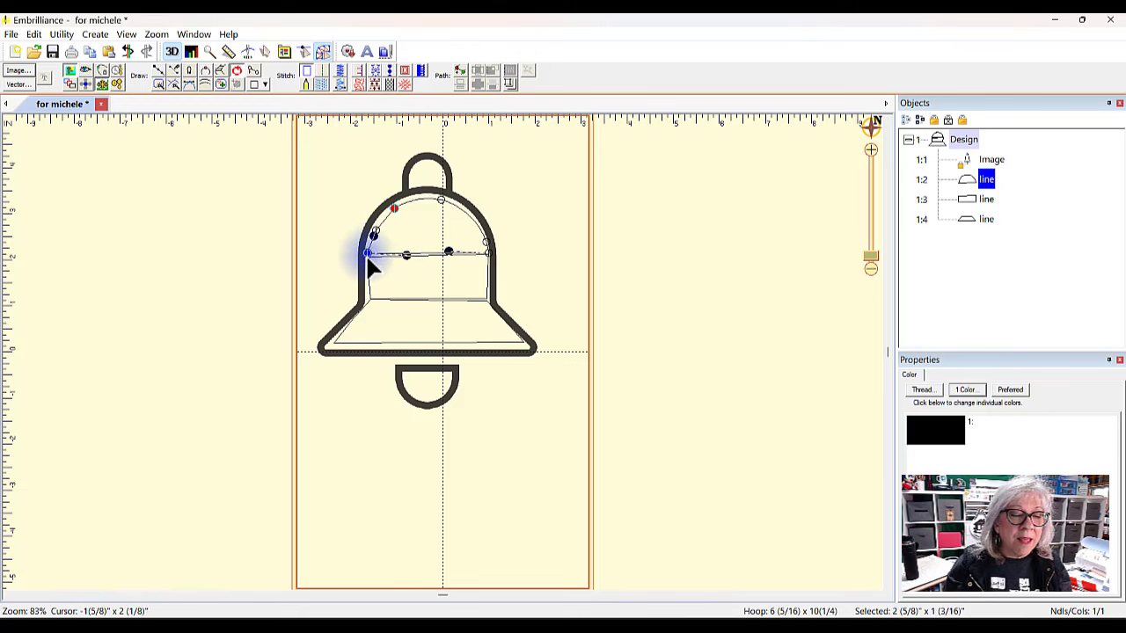
pyautogui.click(683, 282)
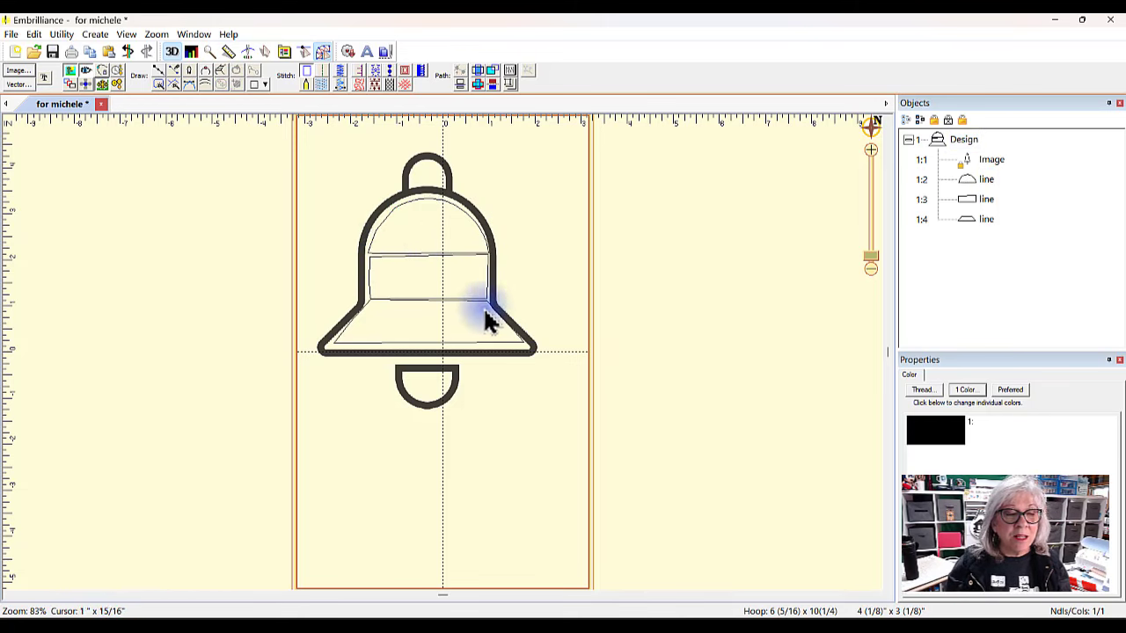
pyautogui.click(974, 199)
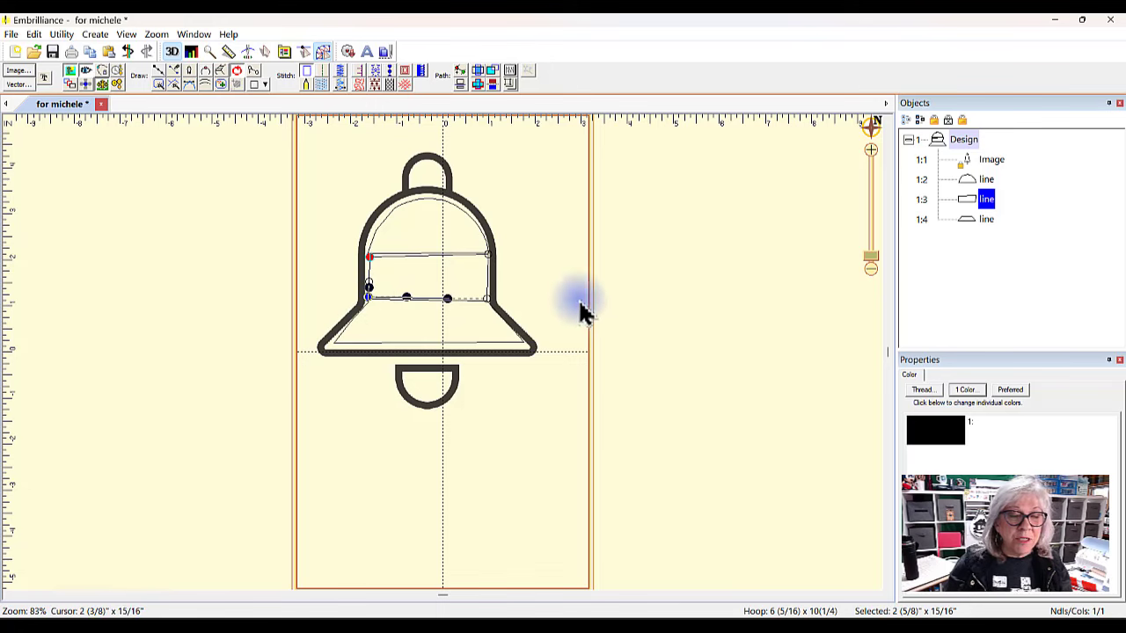
pyautogui.click(626, 327)
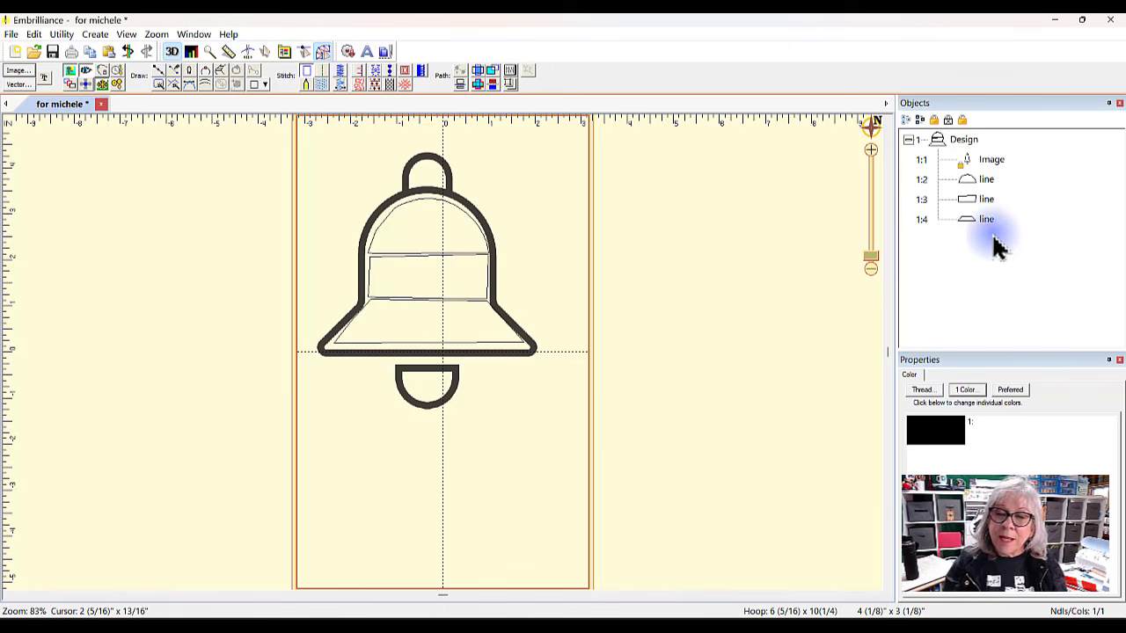
# - Rename the dome outline as envelope 1 and the middle section outline as envelope 2
pyautogui.click(986, 180)
pyautogui.click(988, 180)
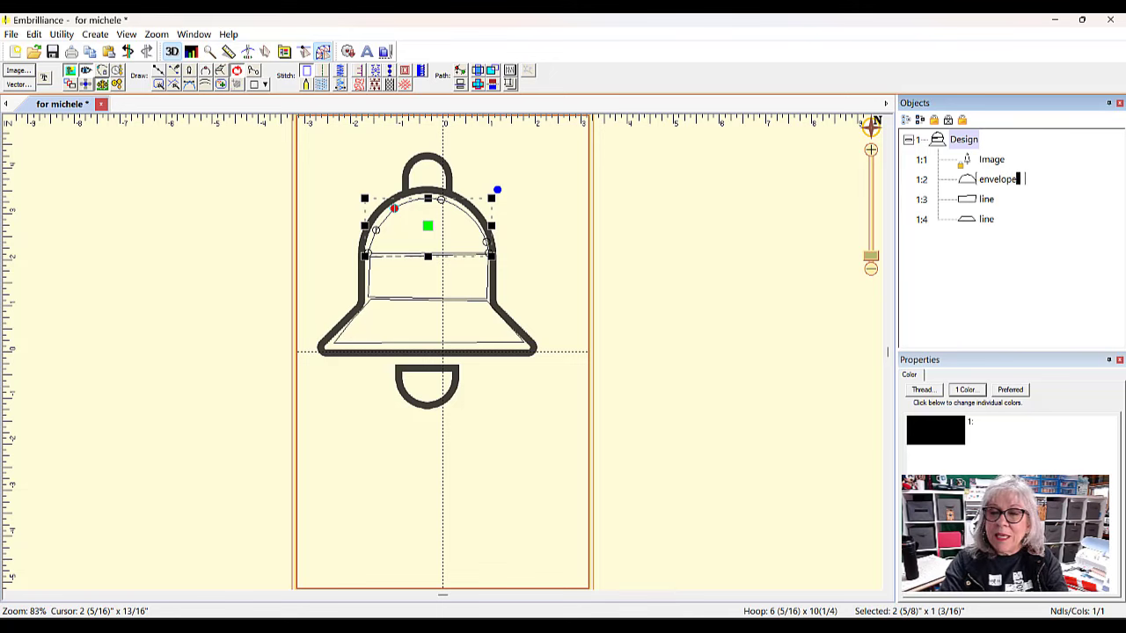
pyautogui.press('Return')
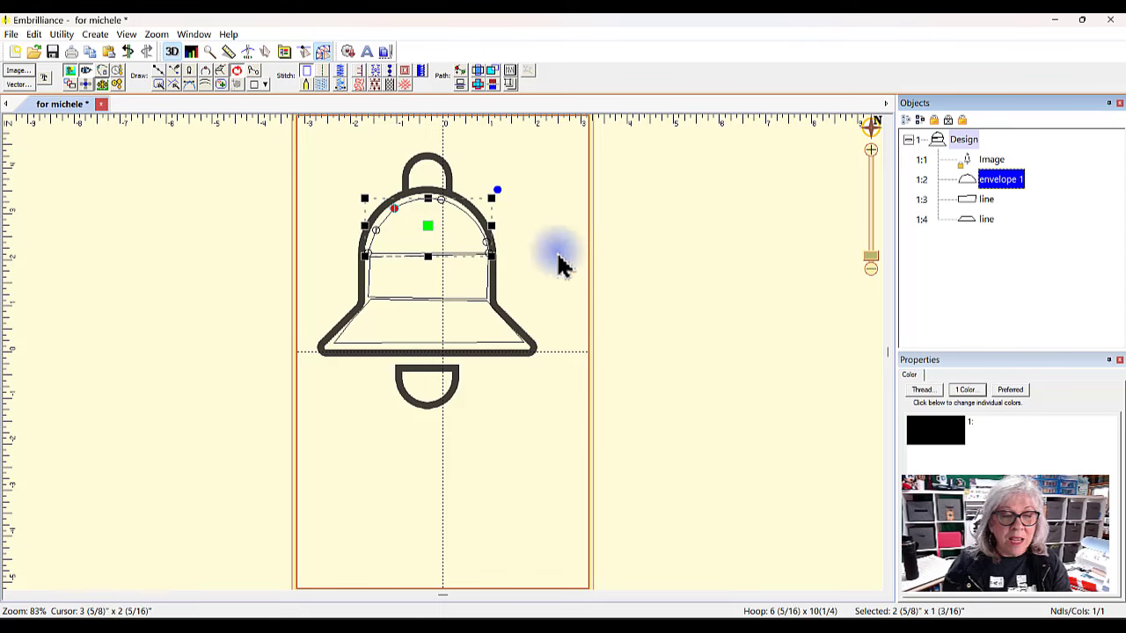
pyautogui.click(967, 204)
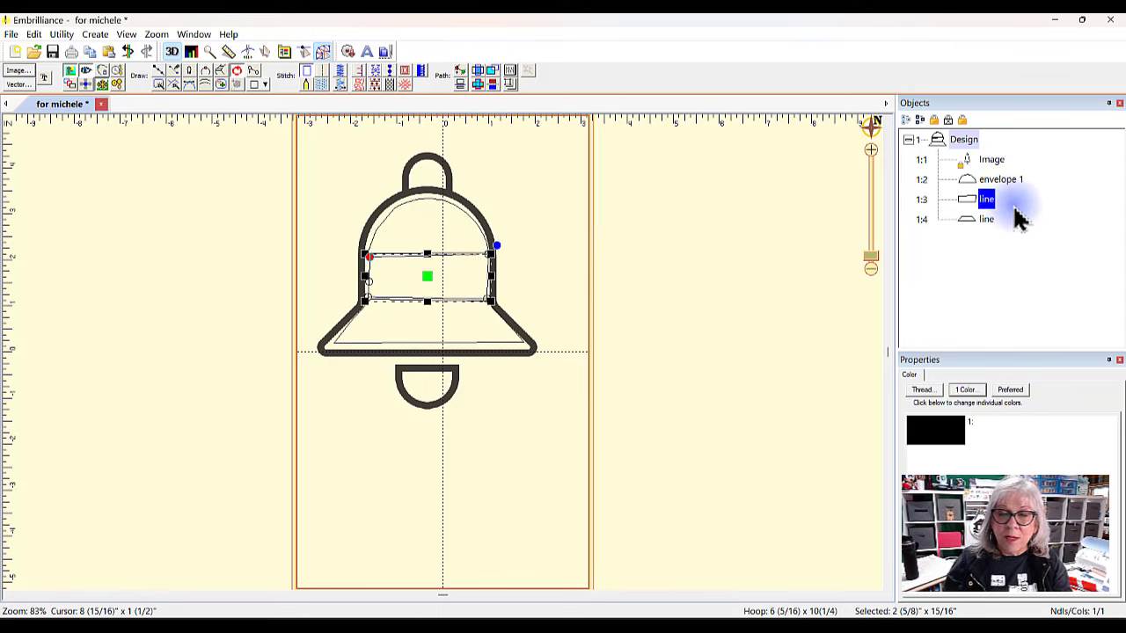
pyautogui.click(992, 201)
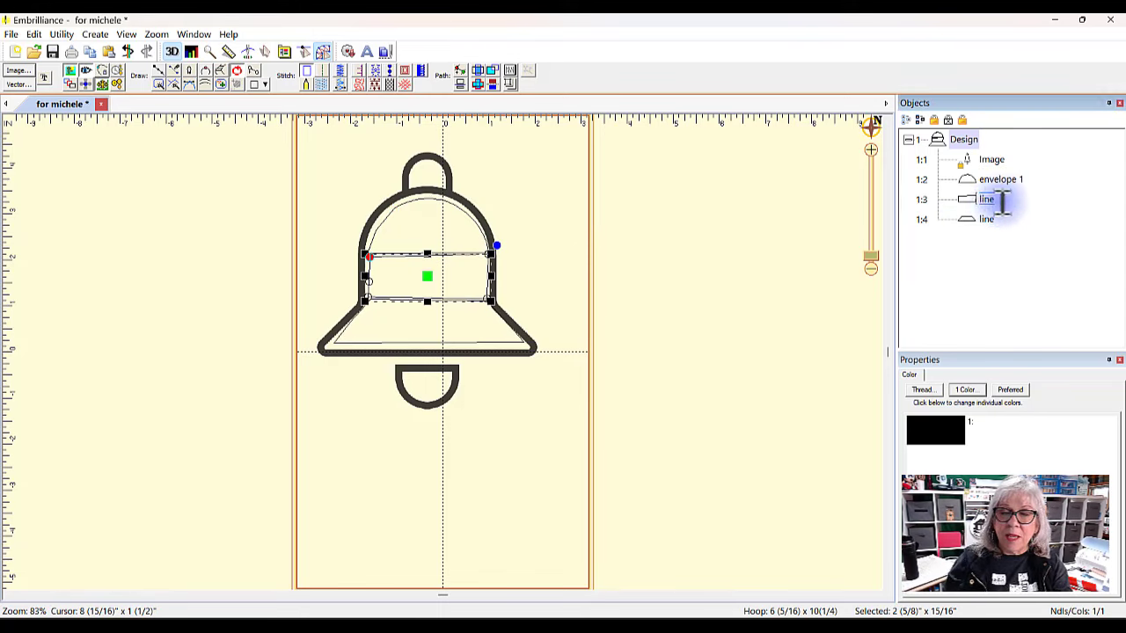
pyautogui.moveTo(1000, 202); pyautogui.dragTo(977, 200)
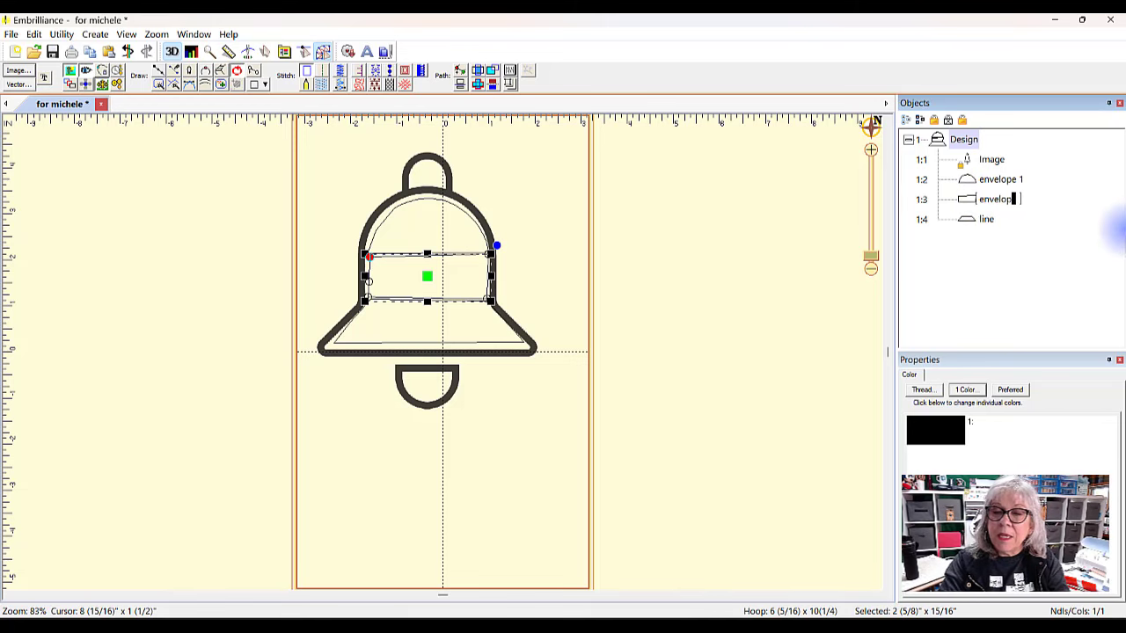
pyautogui.write('envelope 2')
pyautogui.press('Return')
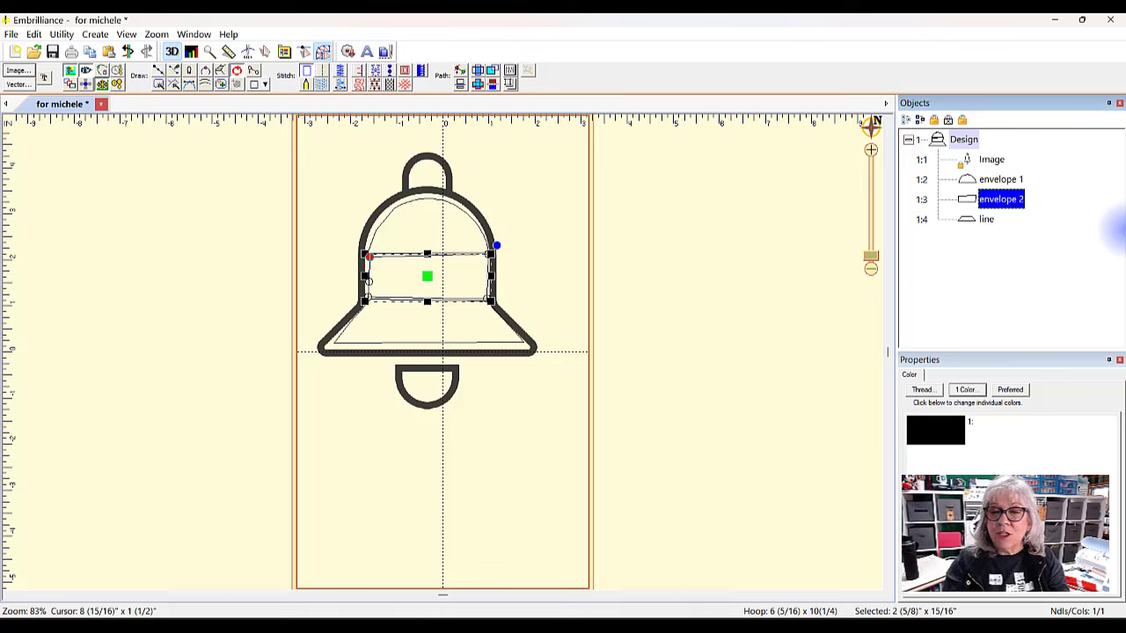
# - Rename the flared lower section outline as envelope 3
pyautogui.click(986, 220)
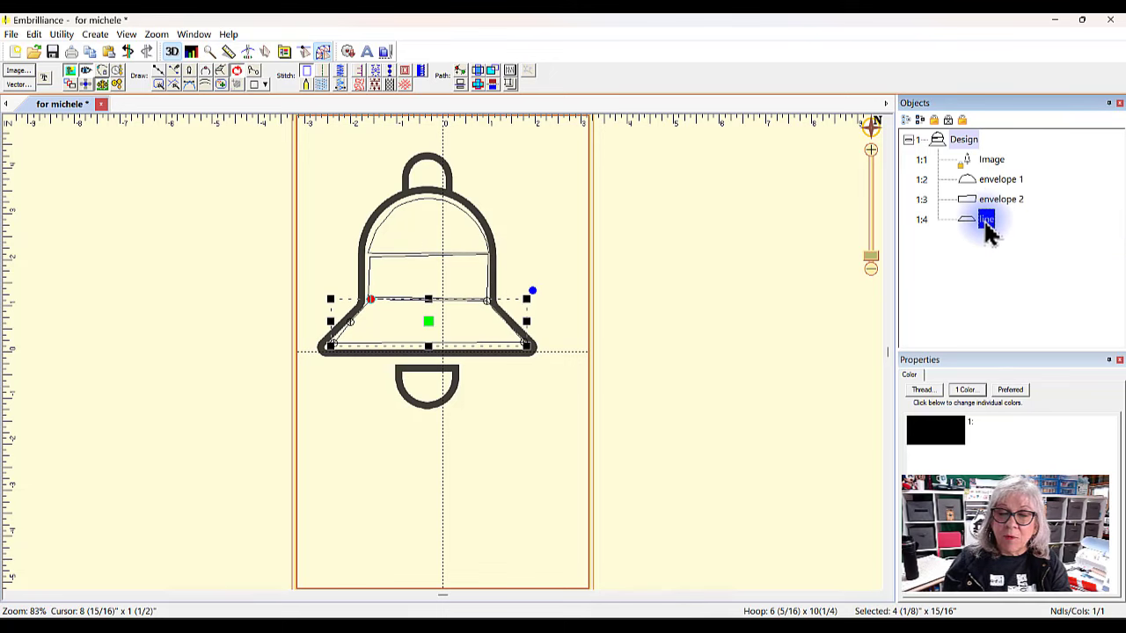
pyautogui.moveTo(998, 220); pyautogui.dragTo(976, 217)
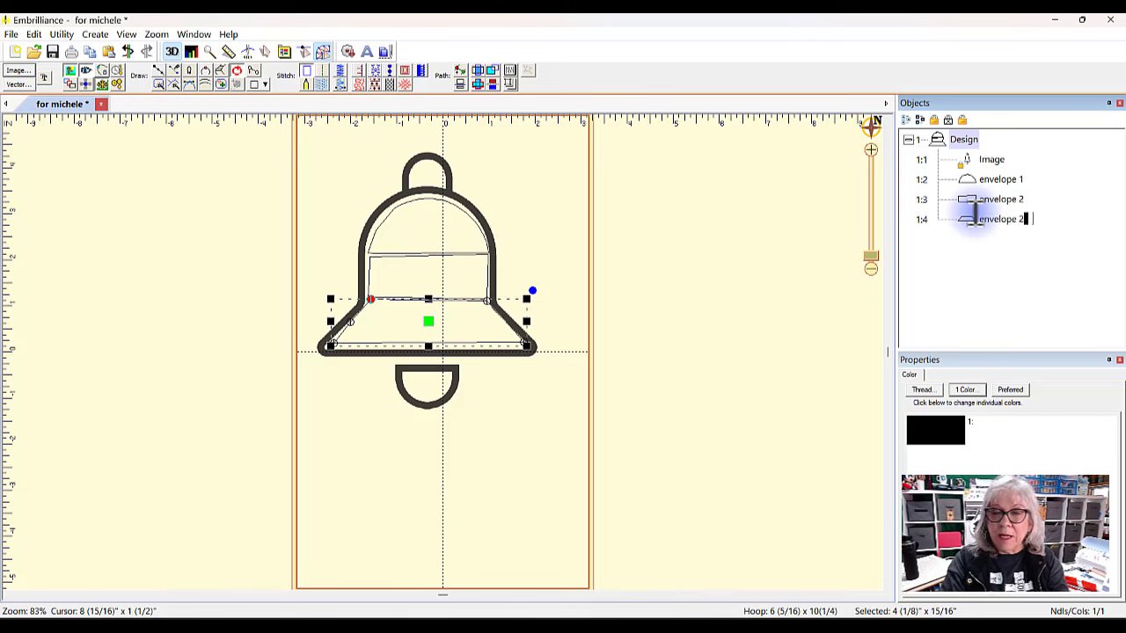
pyautogui.click(1011, 226)
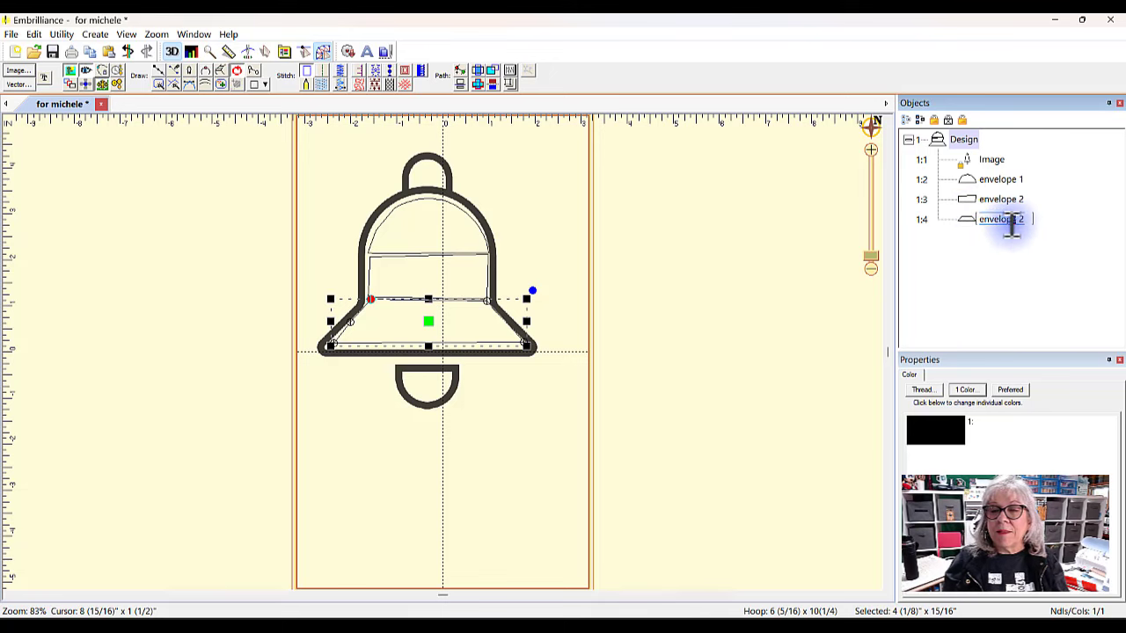
pyautogui.moveTo(1011, 226); pyautogui.dragTo(1019, 222)
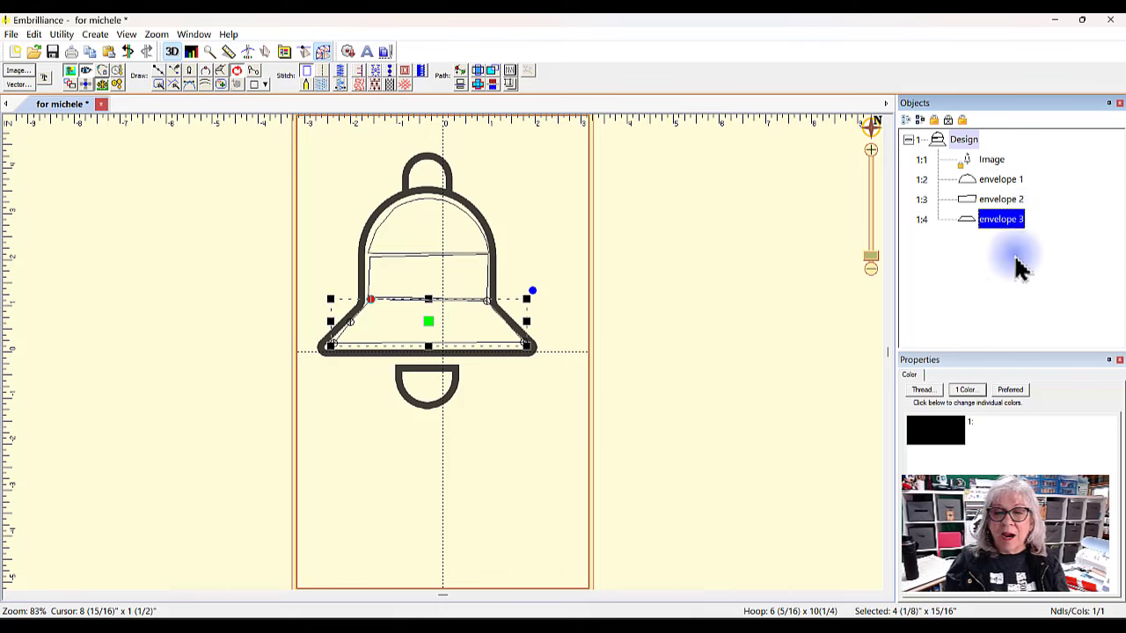
# - Add a lettering object reading YOU and place it beside the bell's upper right
pyautogui.click(761, 266)
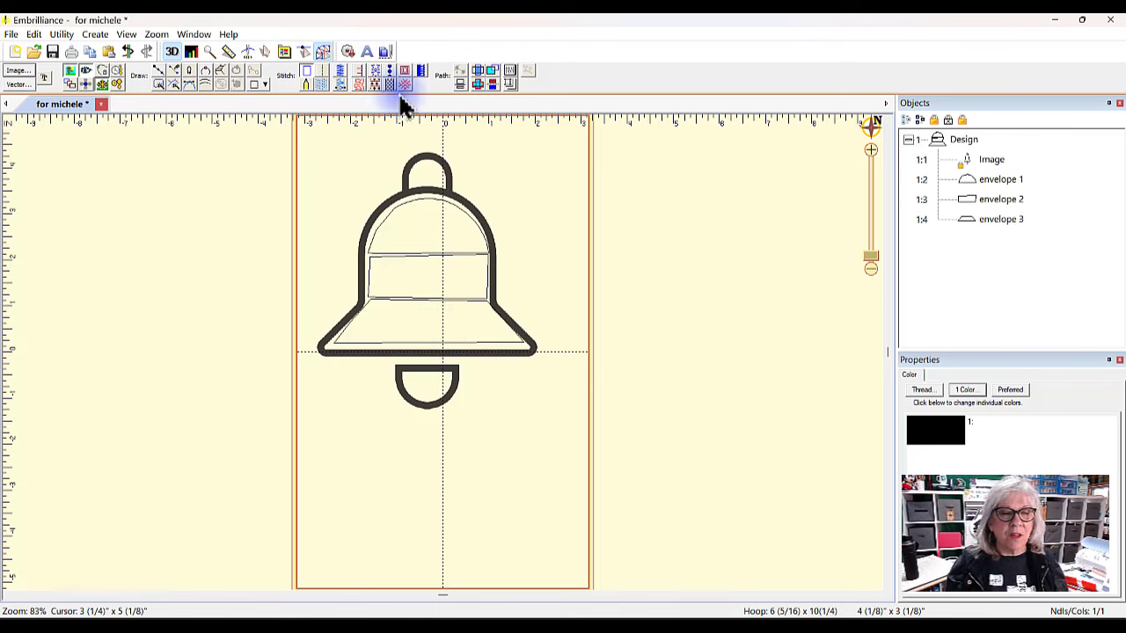
pyautogui.click(368, 52)
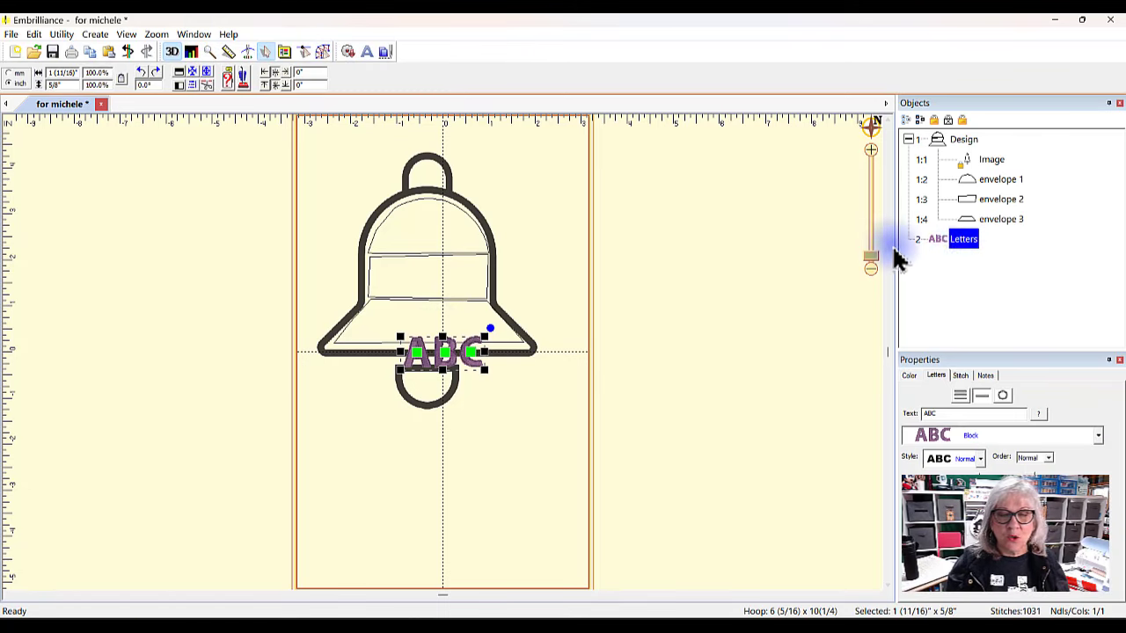
pyautogui.doubleClick(939, 412)
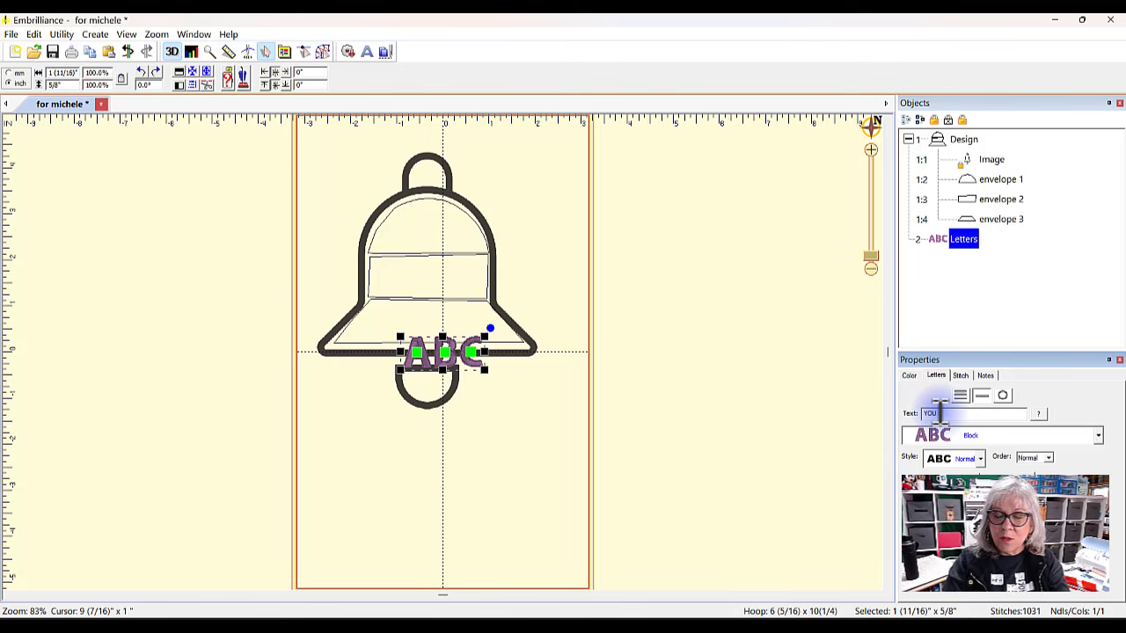
pyautogui.press('Return')
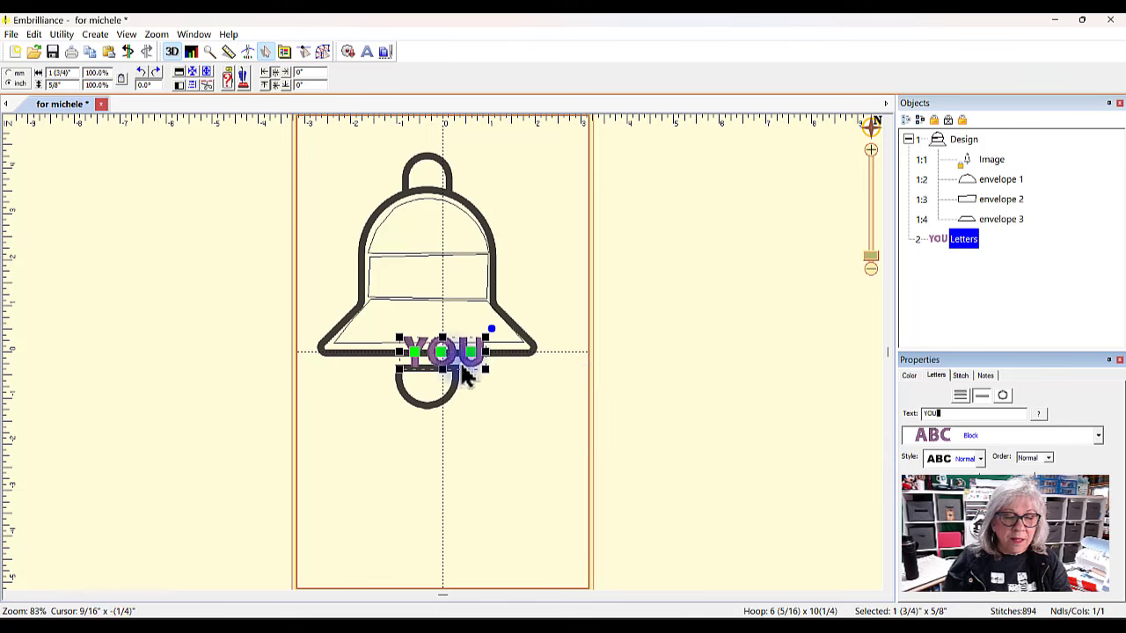
pyautogui.moveTo(456, 370); pyautogui.dragTo(543, 209)
pyautogui.click(698, 237)
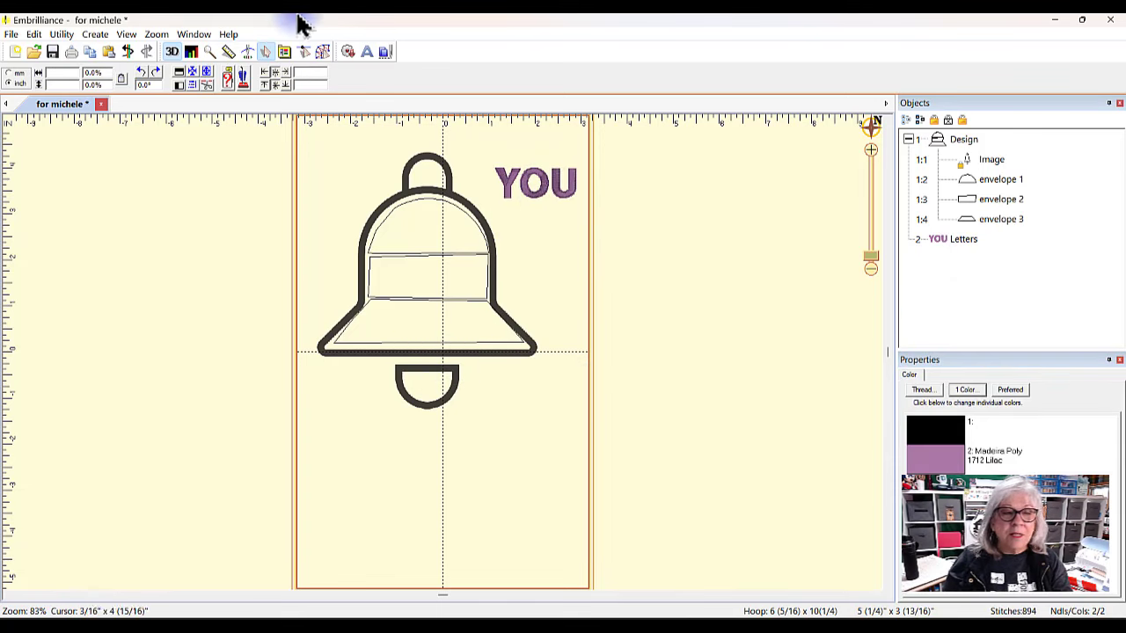
# - Add a second lettering object reading ARE and place it beside the bell, just below YOU
pyautogui.click(369, 52)
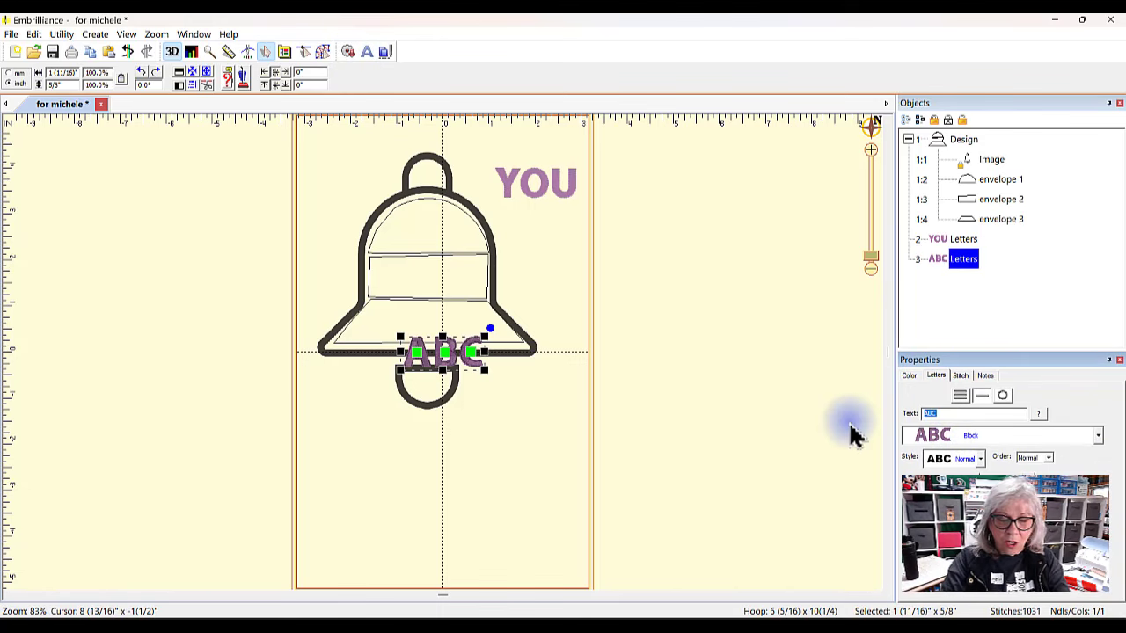
pyautogui.press('Return')
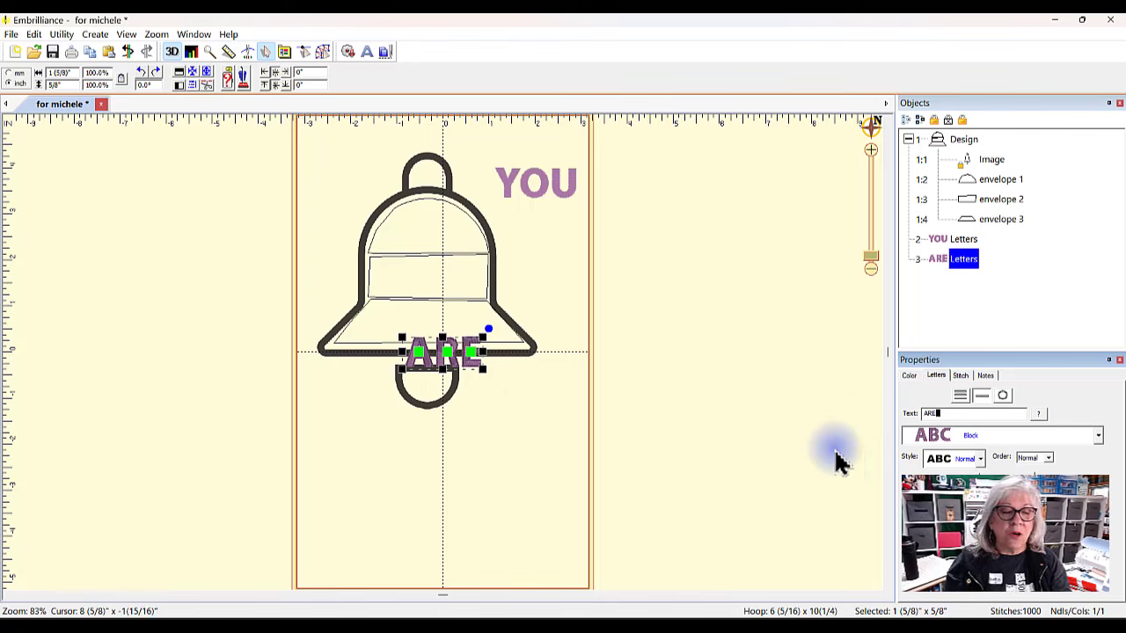
pyautogui.moveTo(458, 374); pyautogui.dragTo(588, 244)
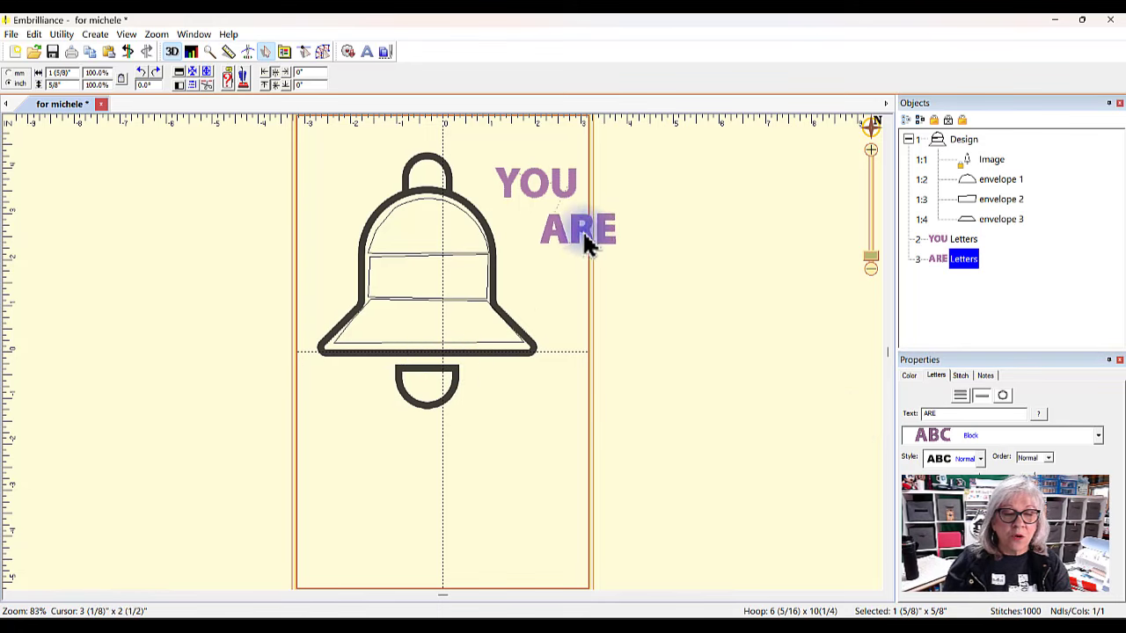
pyautogui.click(950, 308)
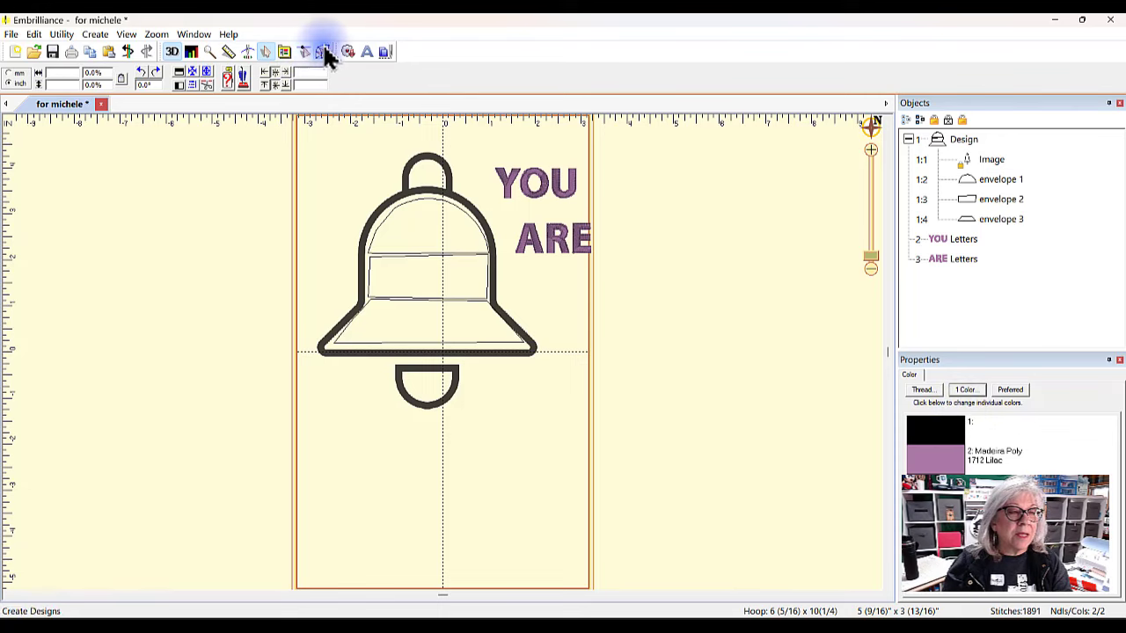
# - Add a third lettering object reading LOVED and place it to the right of the bell, below ARE
pyautogui.click(367, 51)
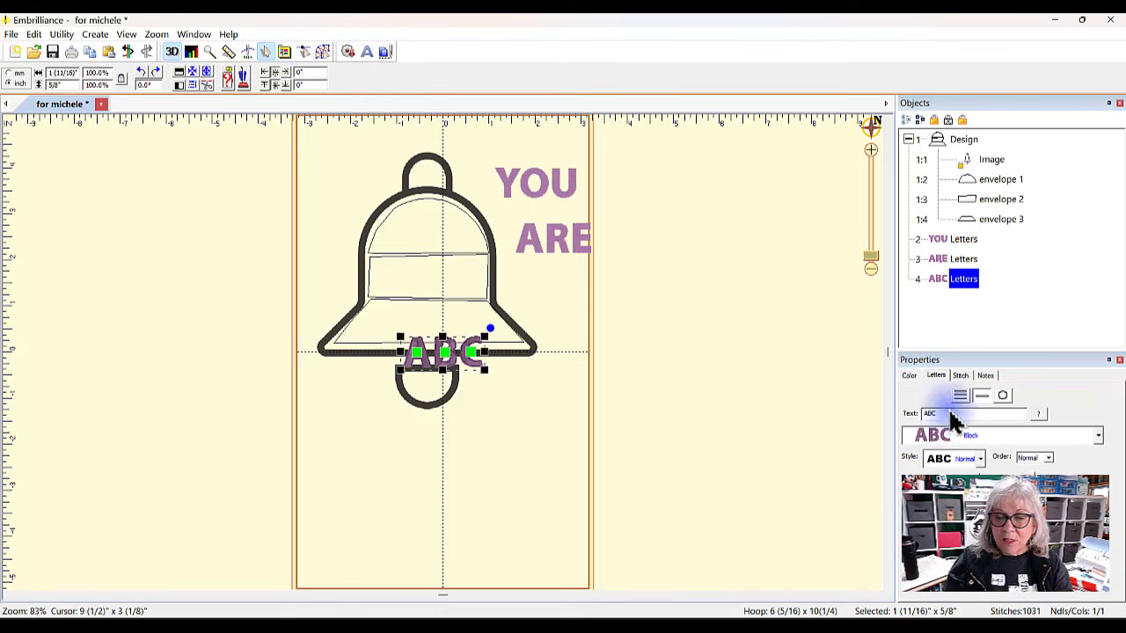
pyautogui.doubleClick(950, 414)
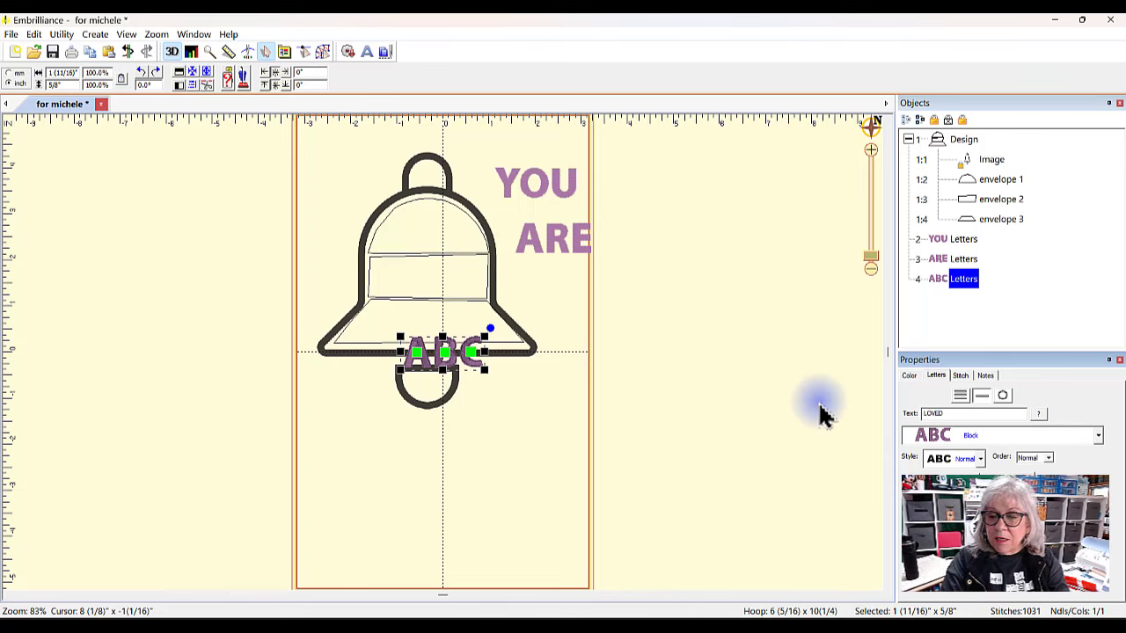
pyautogui.press('Return')
pyautogui.click(637, 479)
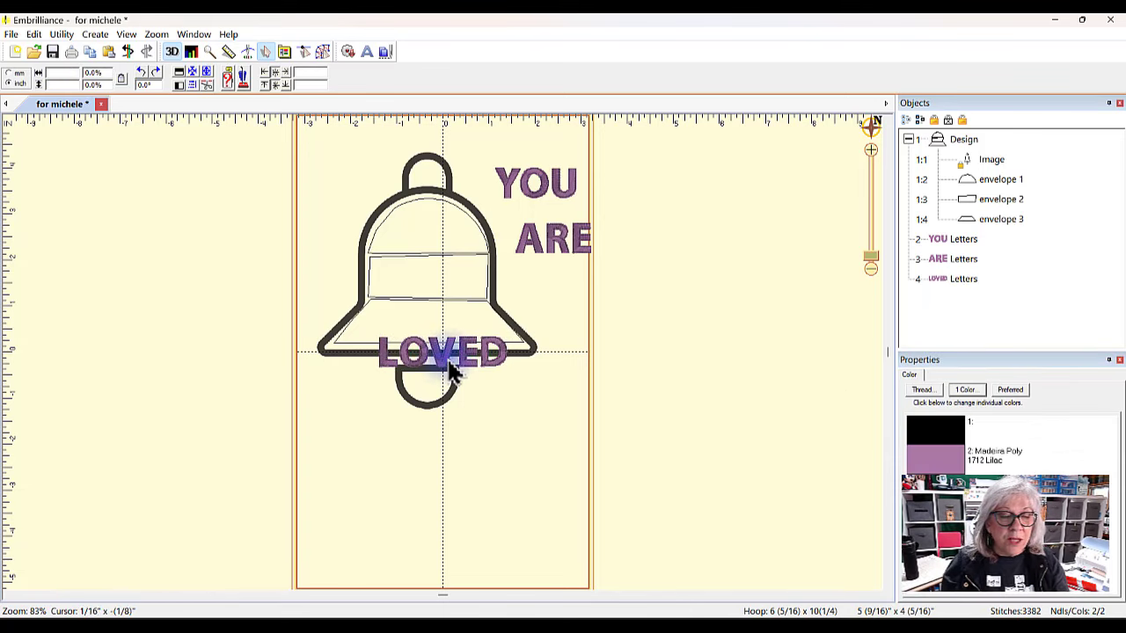
pyautogui.click(451, 369)
pyautogui.moveTo(464, 365); pyautogui.dragTo(607, 307)
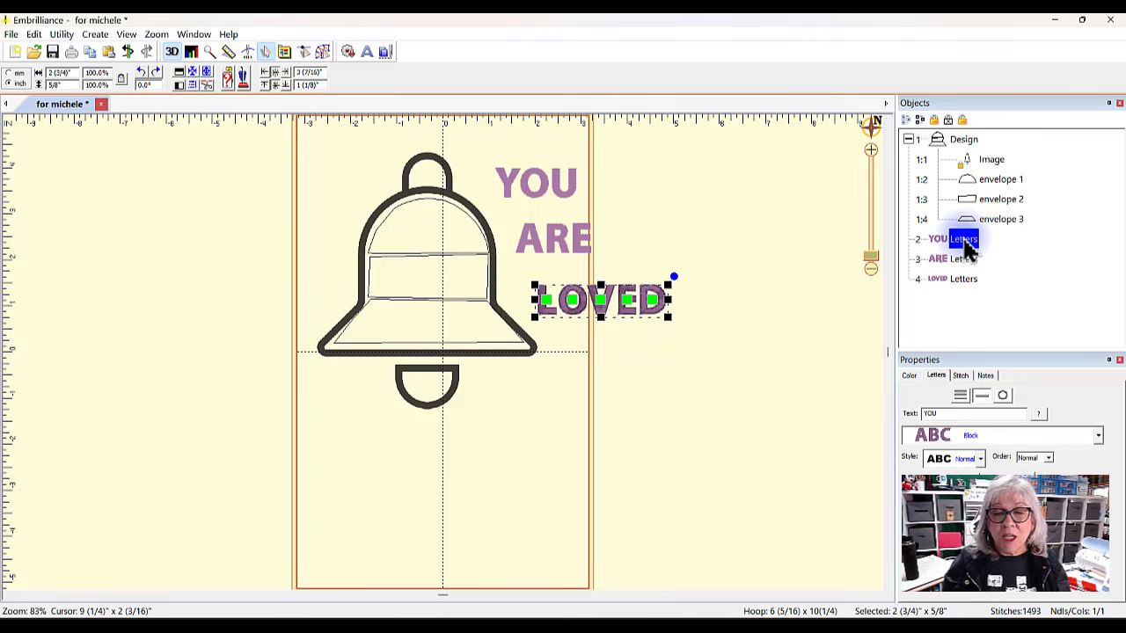
# - Rename the YOU lettering object as Letters 1 to fit it into envelope 1
pyautogui.click(965, 244)
pyautogui.click(967, 240)
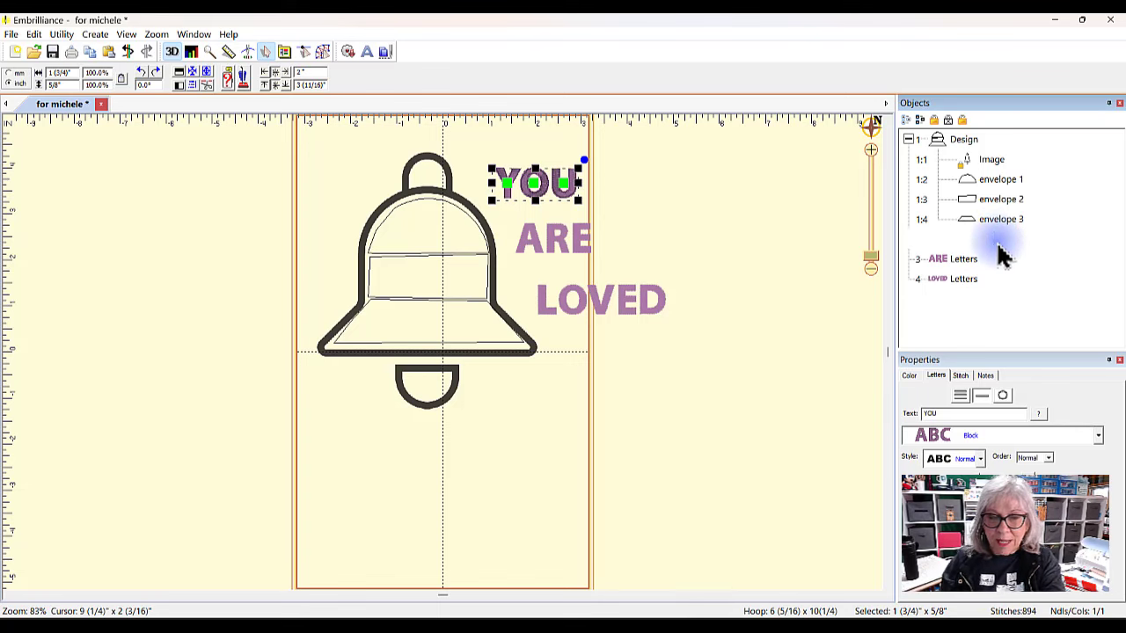
pyautogui.write('1')
pyautogui.press('Return')
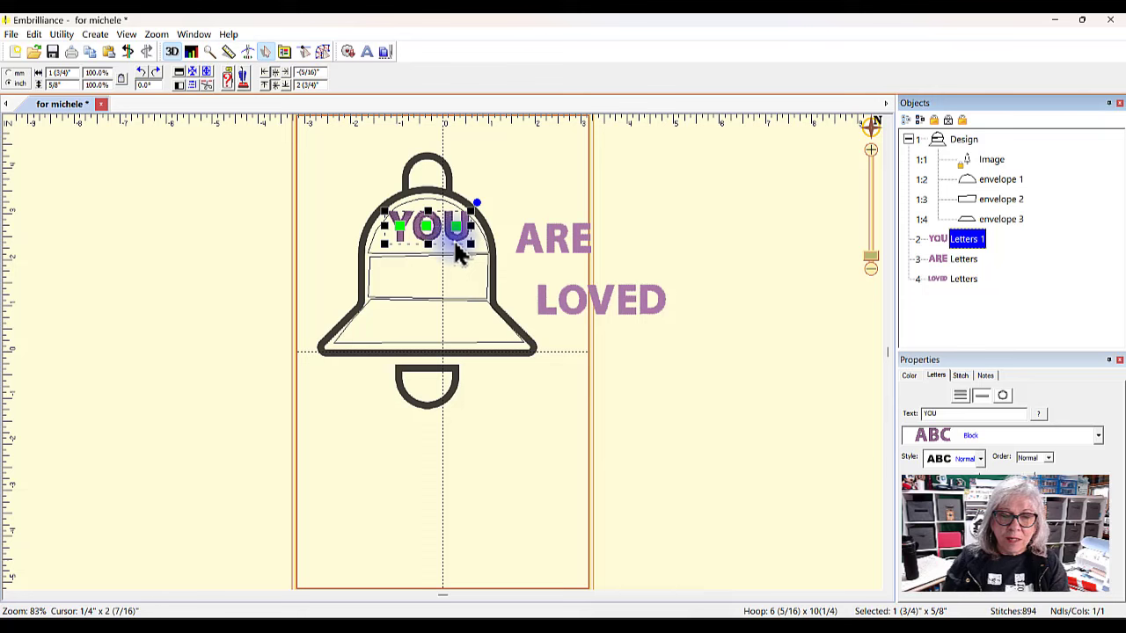
pyautogui.click(554, 171)
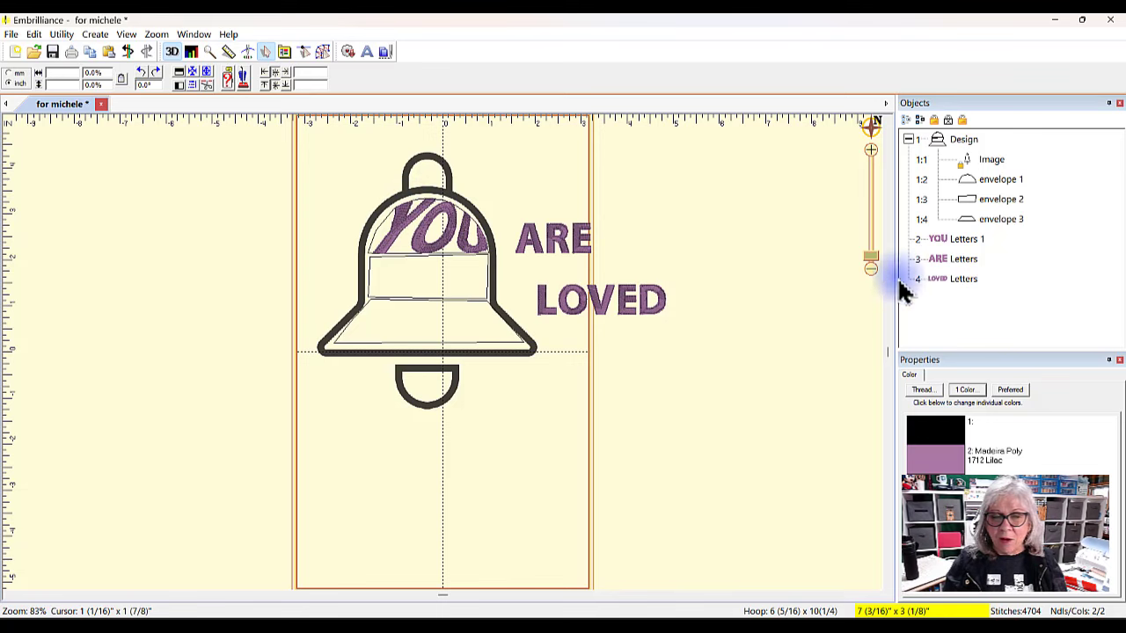
# - Rename the ARE lettering object as Letters 2 to fit it into envelope 2
pyautogui.click(965, 262)
pyautogui.click(967, 260)
pyautogui.click(983, 257)
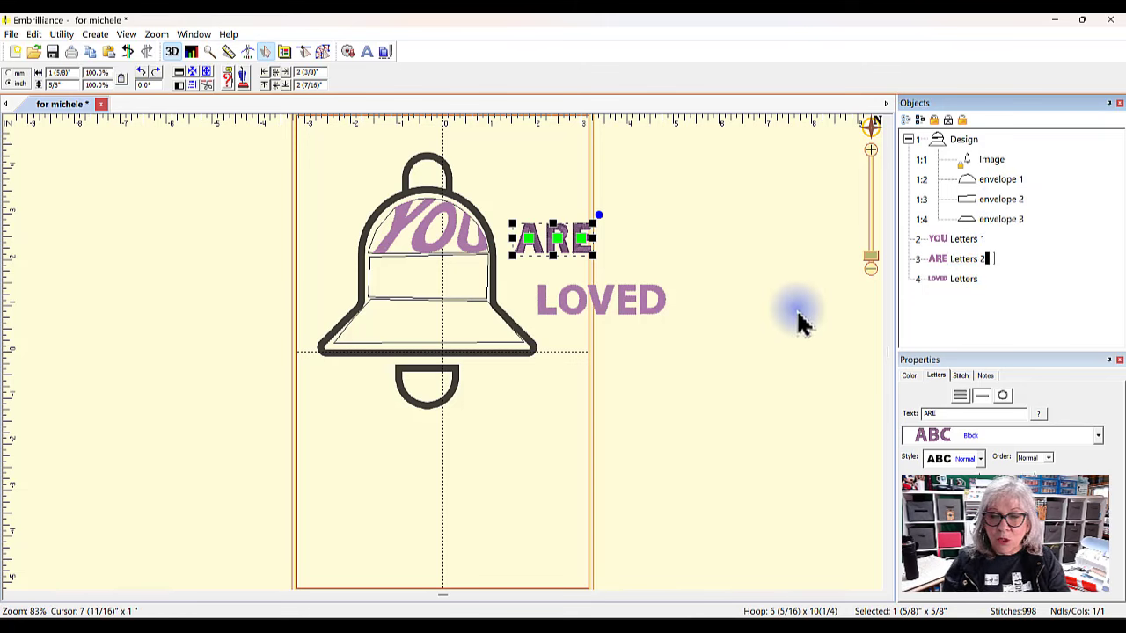
pyautogui.write('2')
pyautogui.press('Return')
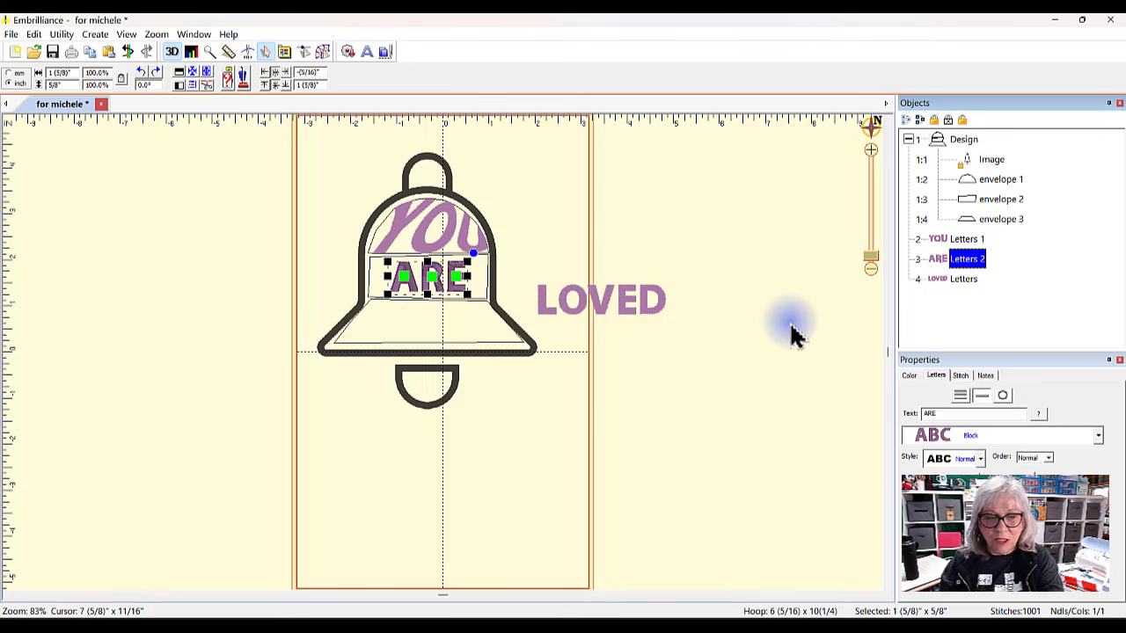
pyautogui.click(767, 387)
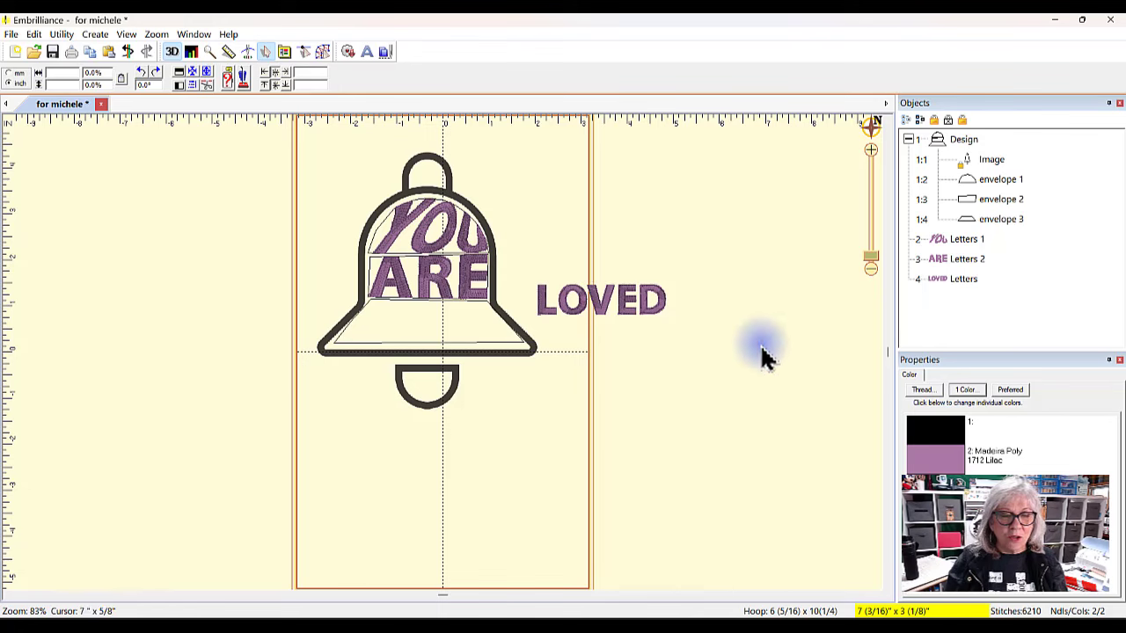
# - Rename the LOVED lettering object as Letters 3 to fit it into envelope 3
pyautogui.click(961, 281)
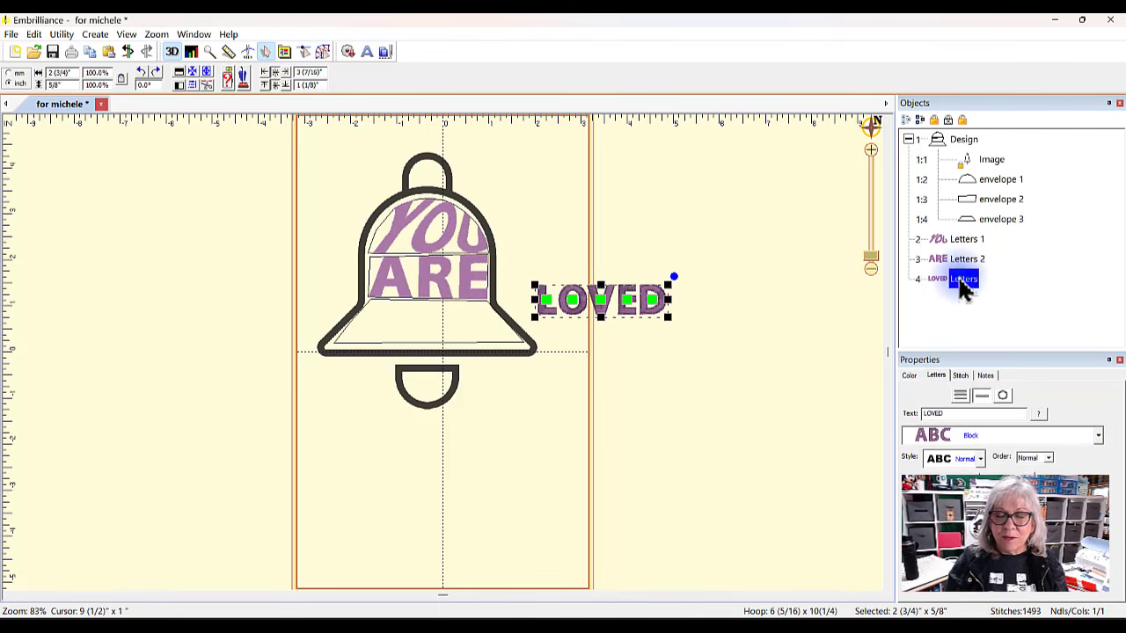
pyautogui.click(971, 279)
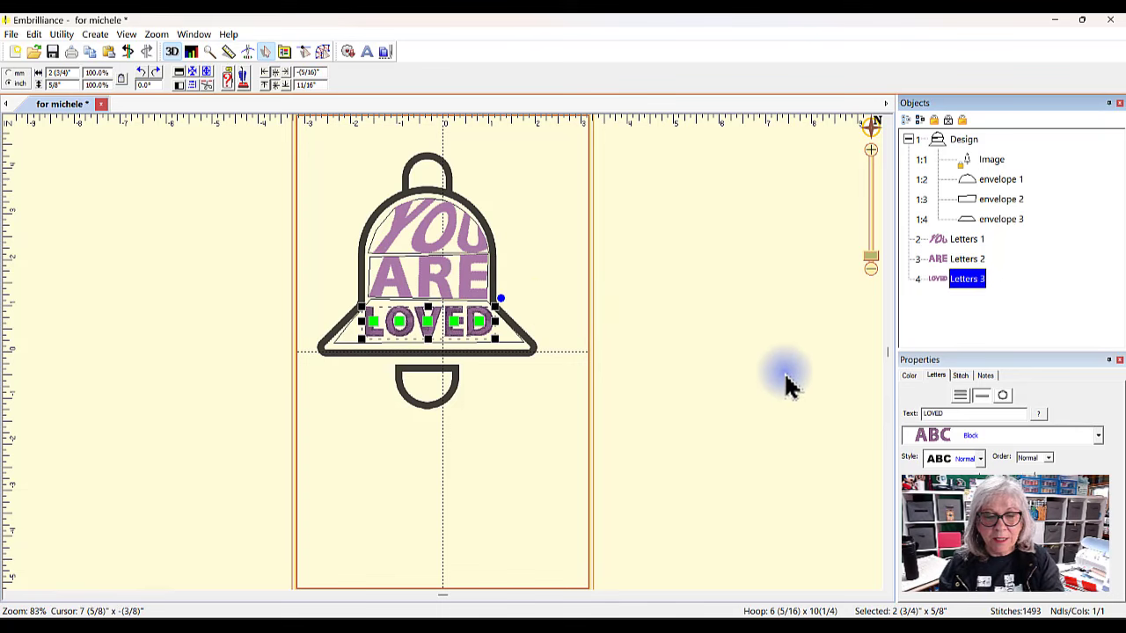
pyautogui.click(789, 384)
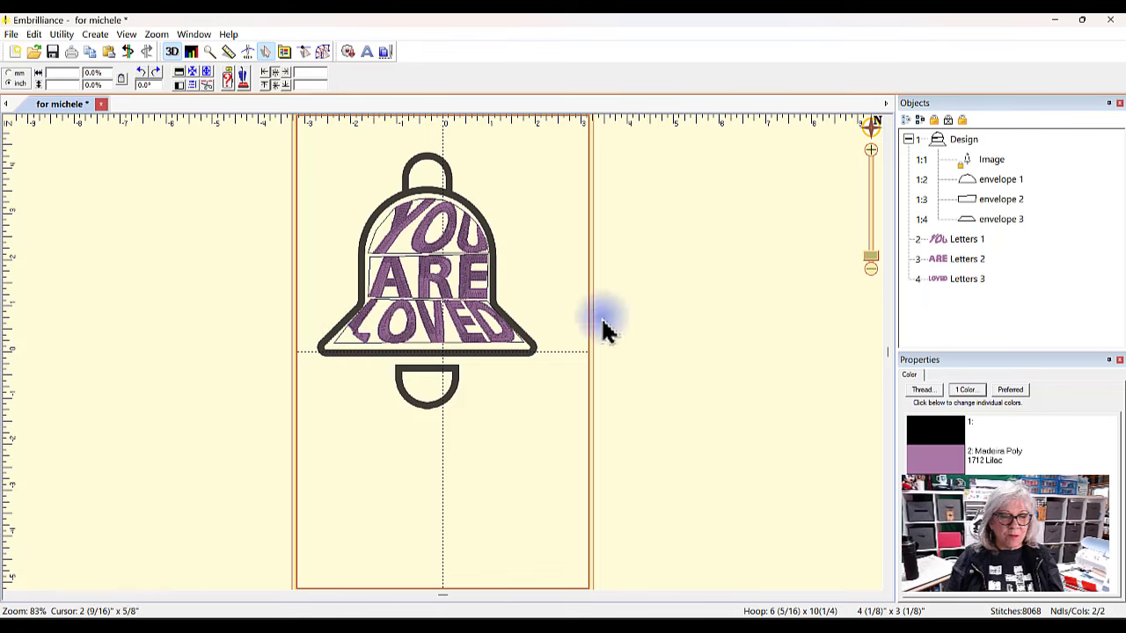
# - Enlarge the LOVED lettering to about 3 7/16 by 13/16 inches from its lower-left corner
pyautogui.click(369, 352)
pyautogui.click(369, 352)
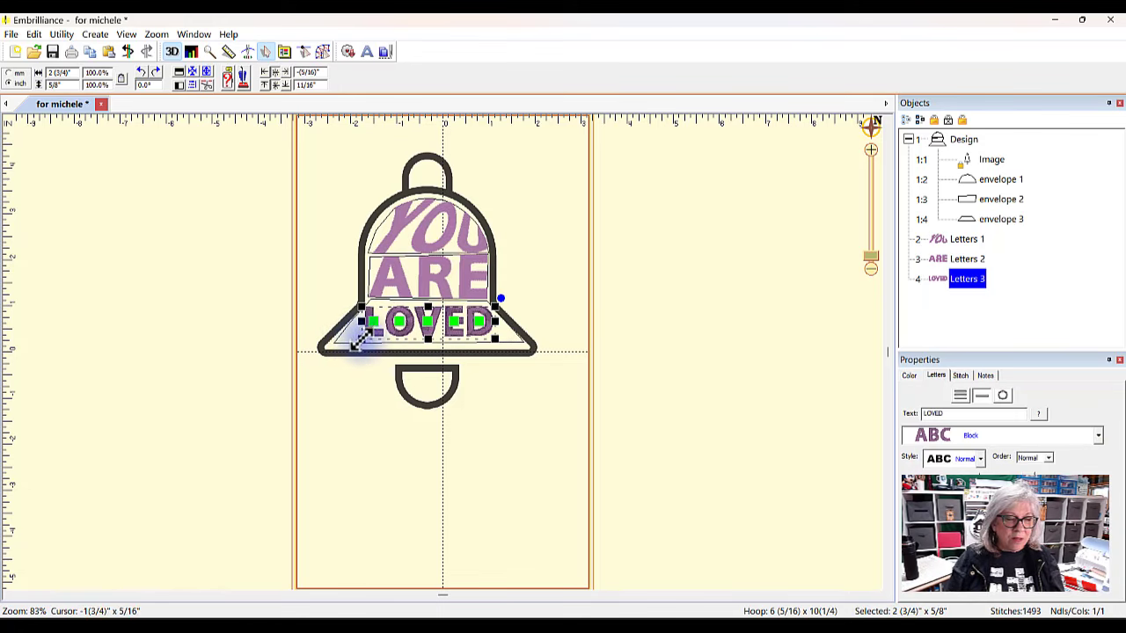
pyautogui.moveTo(356, 343); pyautogui.dragTo(330, 344)
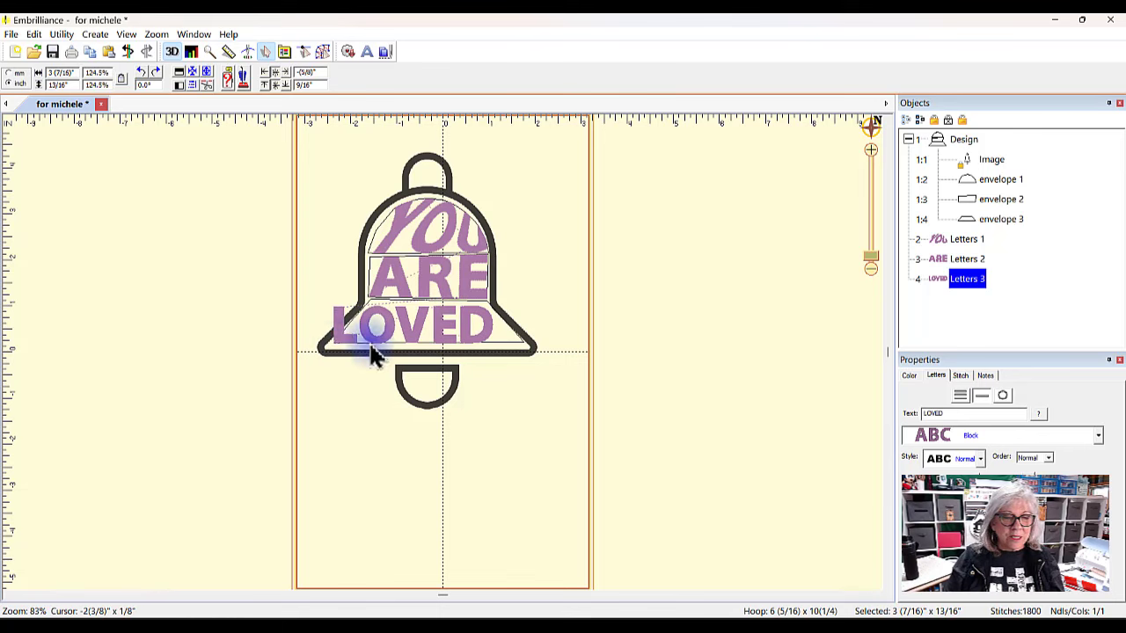
pyautogui.click(847, 301)
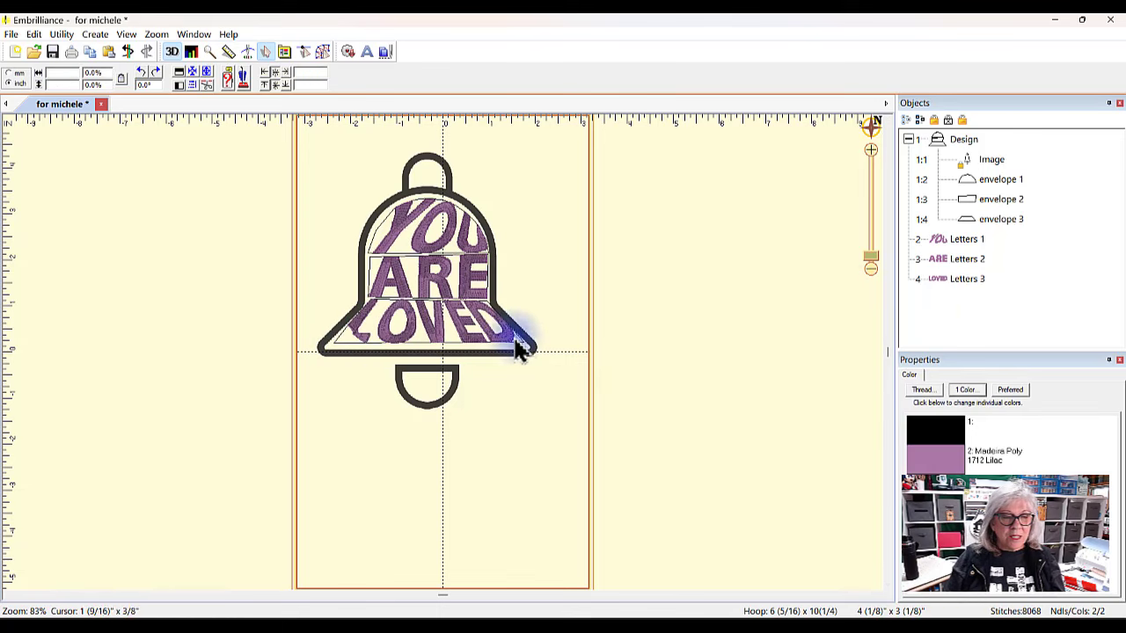
# - Enlarge envelope 3 to about 5 3/16 by 1 3/16 inches from its lower-left corner
pyautogui.click(346, 352)
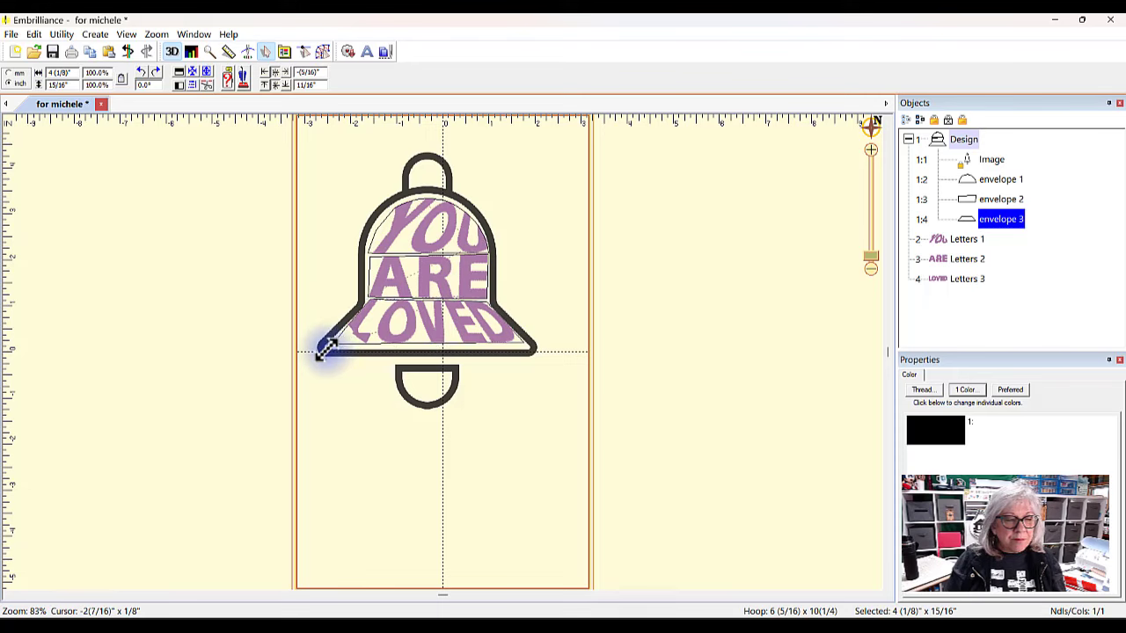
pyautogui.moveTo(323, 348); pyautogui.dragTo(313, 350)
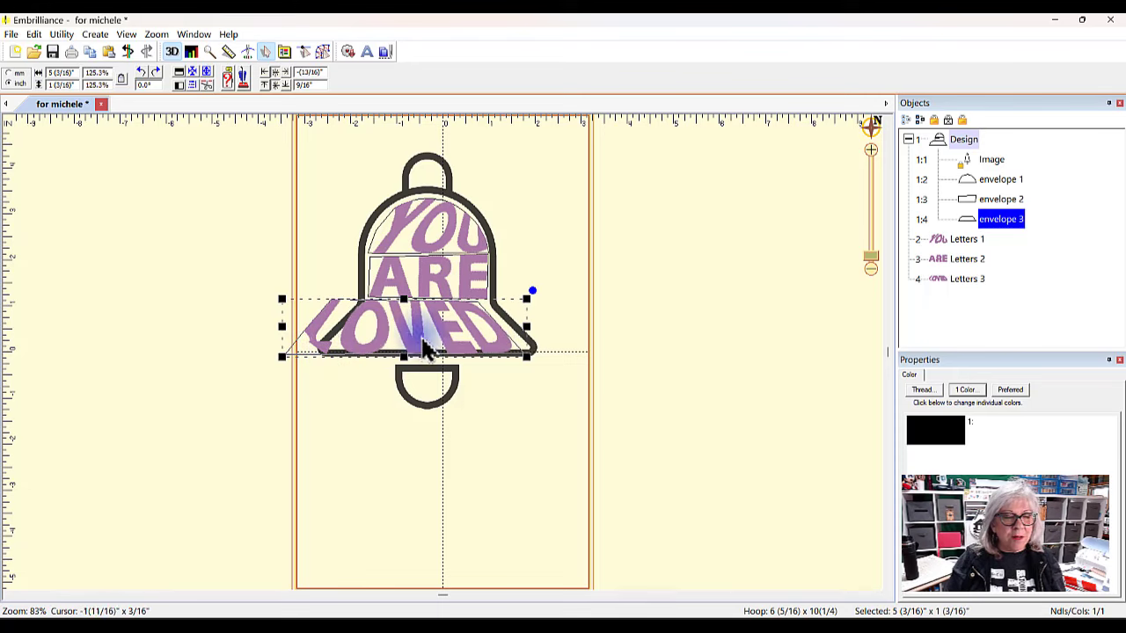
pyautogui.click(644, 230)
# - Delete the LOVED lettering and undo the edits back to before it was renamed Letters 3
pyautogui.click(493, 356)
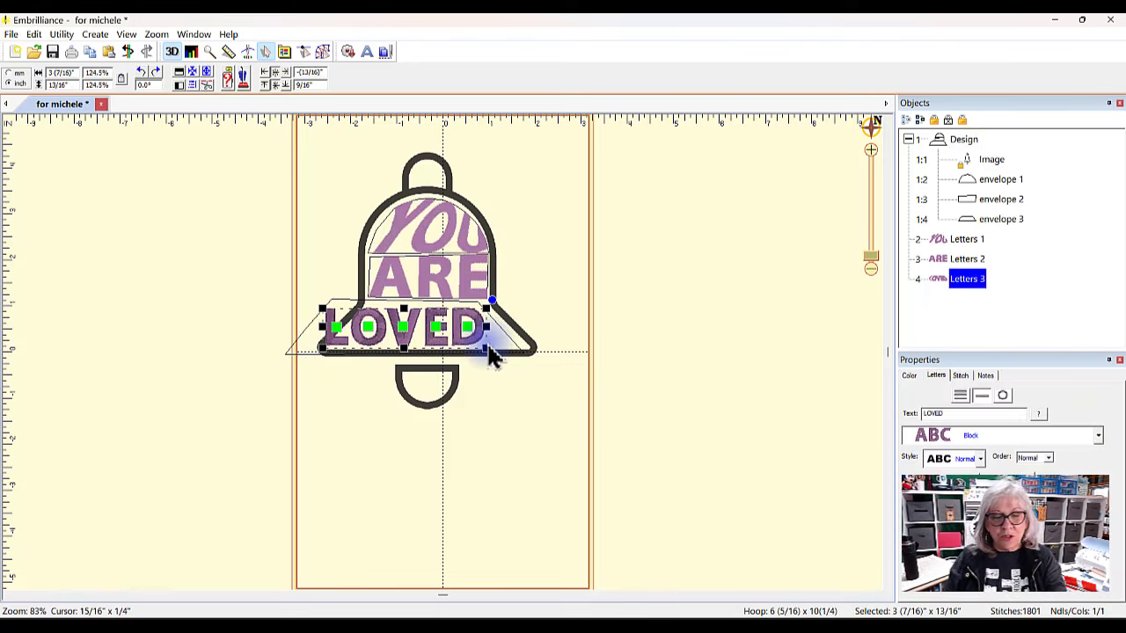
pyautogui.press('Delete')
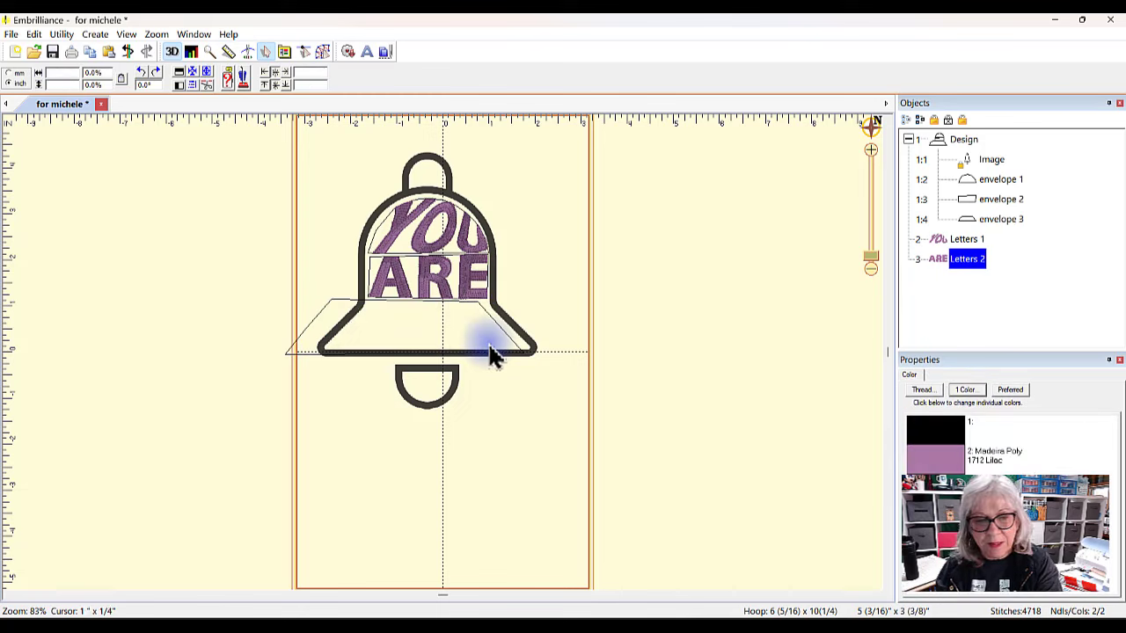
pyautogui.click(133, 58)
pyautogui.click(133, 58)
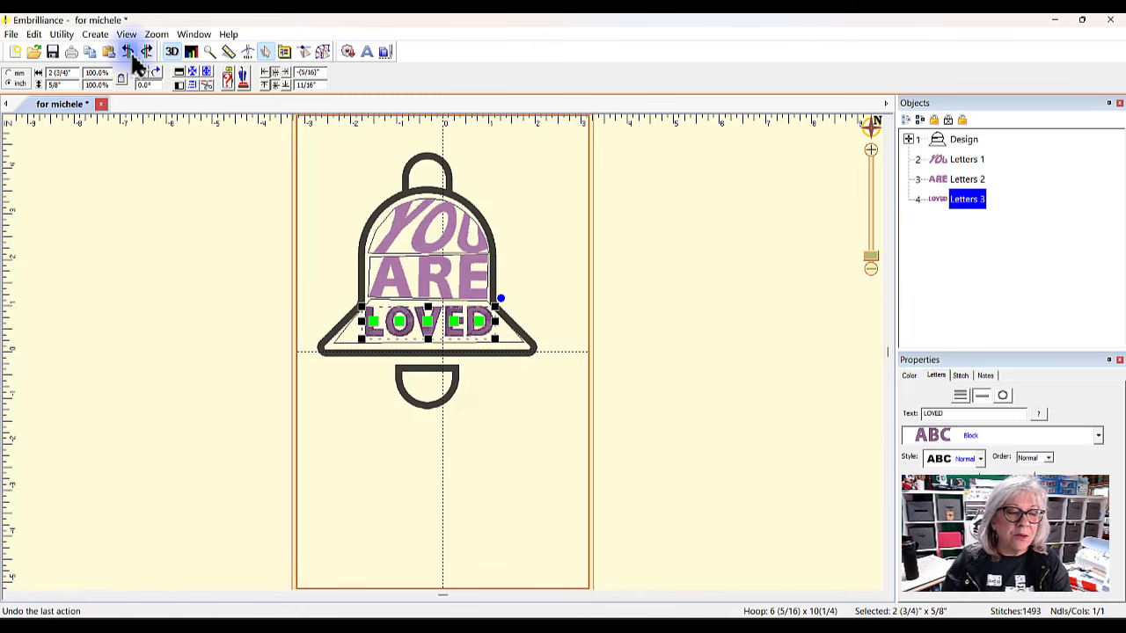
pyautogui.click(134, 58)
pyautogui.click(698, 350)
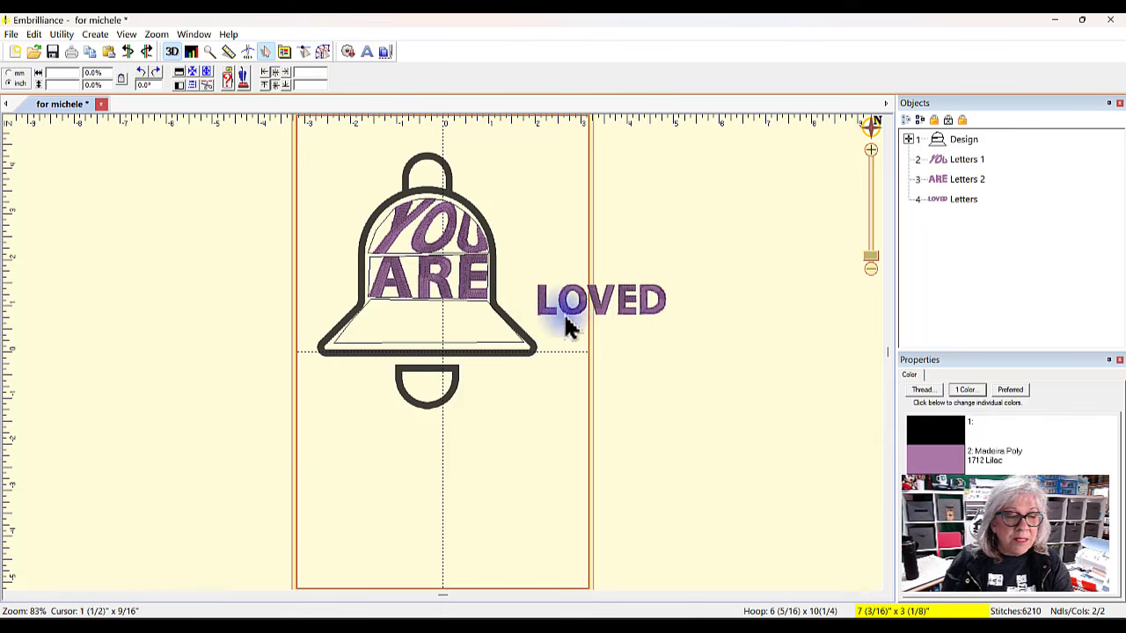
# - Try to move YOU out of the bell, and delete all three lettering objects
pyautogui.click(606, 303)
pyautogui.click(402, 233)
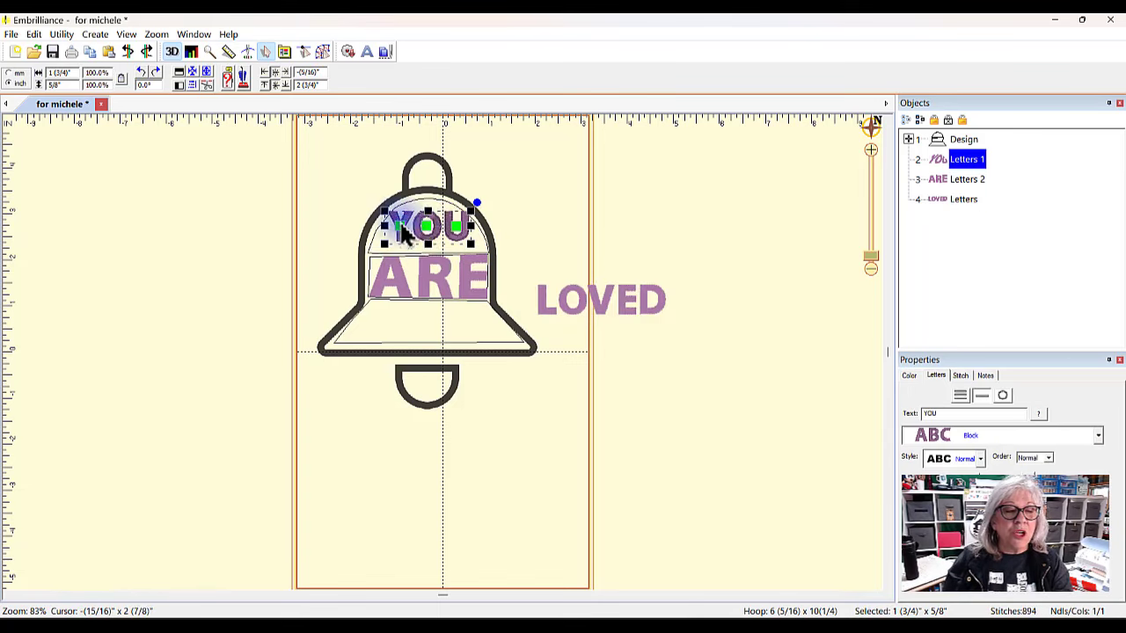
pyautogui.moveTo(428, 226); pyautogui.dragTo(631, 196)
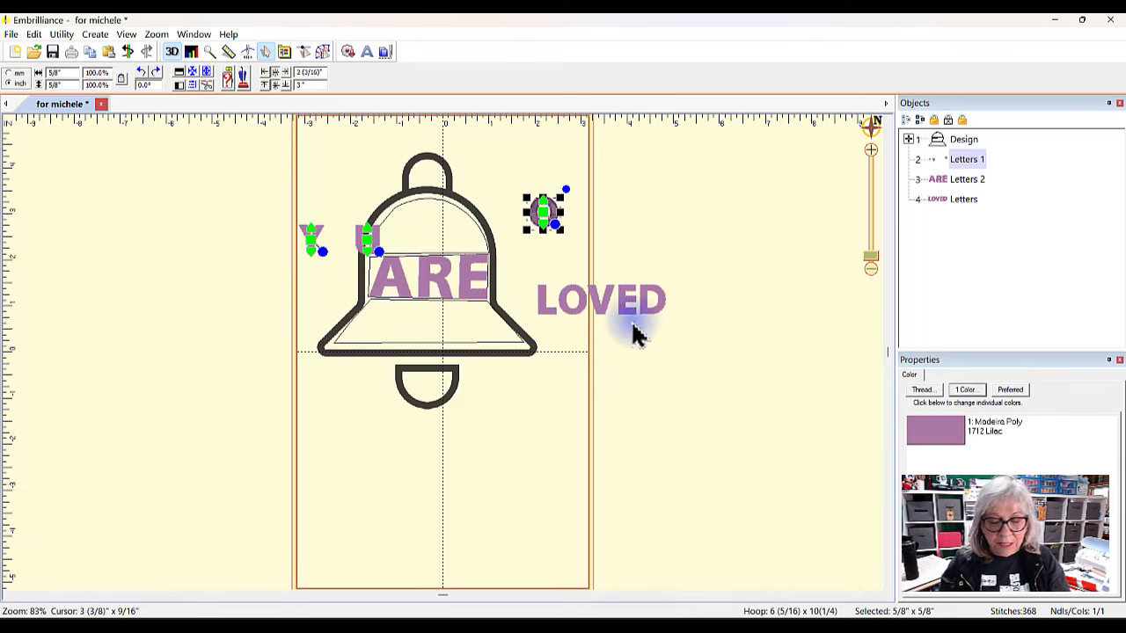
pyautogui.keyDown('shift'); pyautogui.click(976, 199); pyautogui.keyUp('shift')
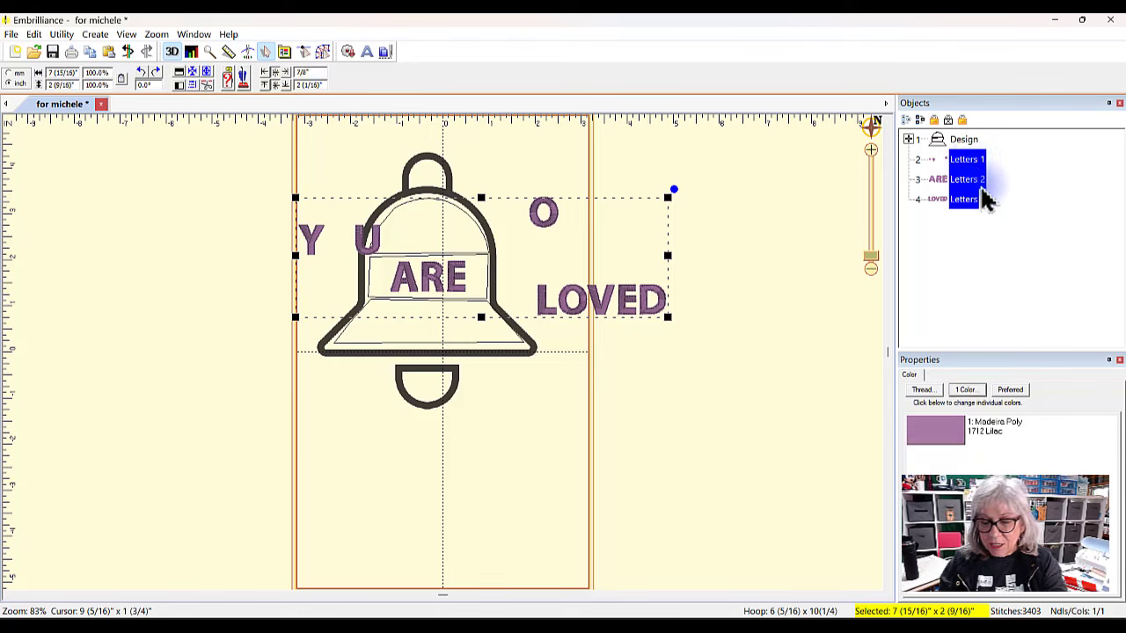
pyautogui.press('Delete')
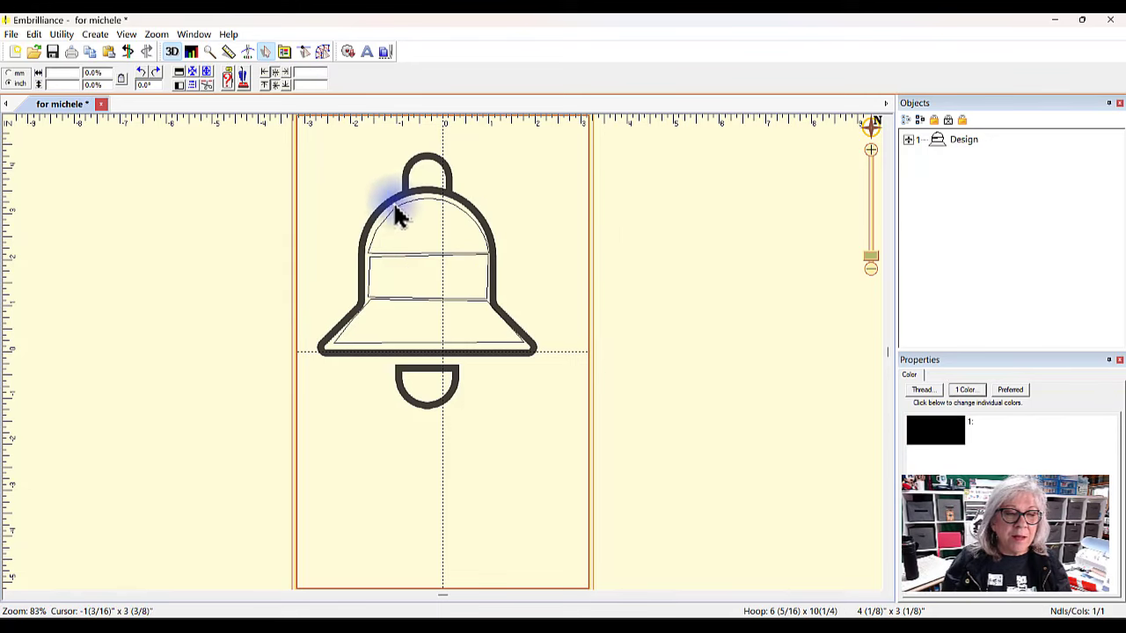
# - Delete envelope 1 from inside the design
pyautogui.click(908, 139)
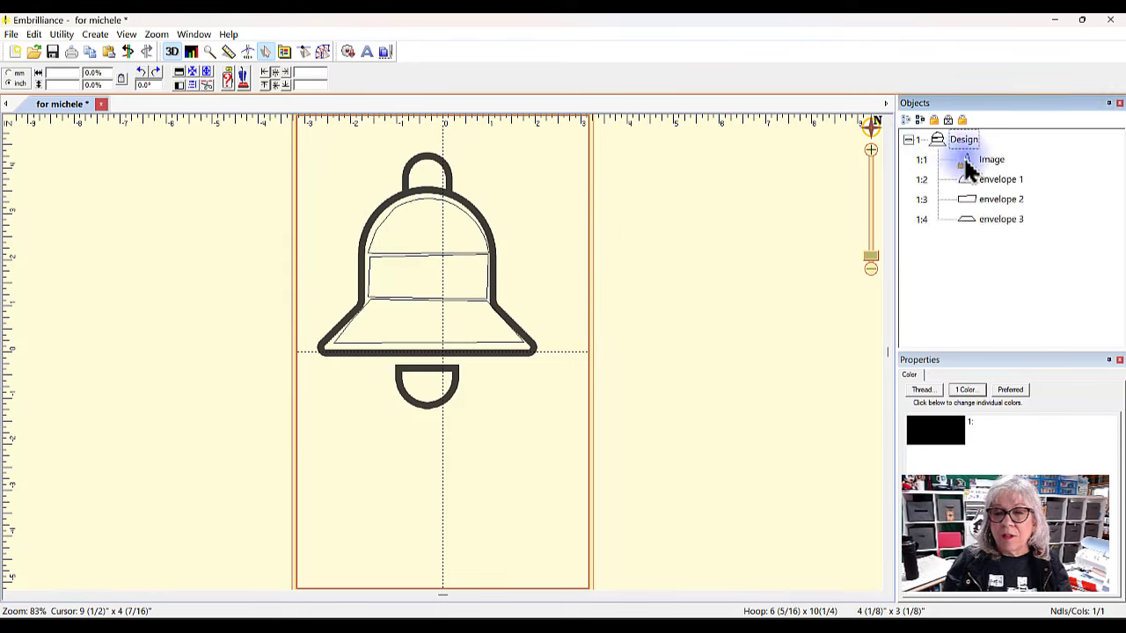
pyautogui.click(989, 180)
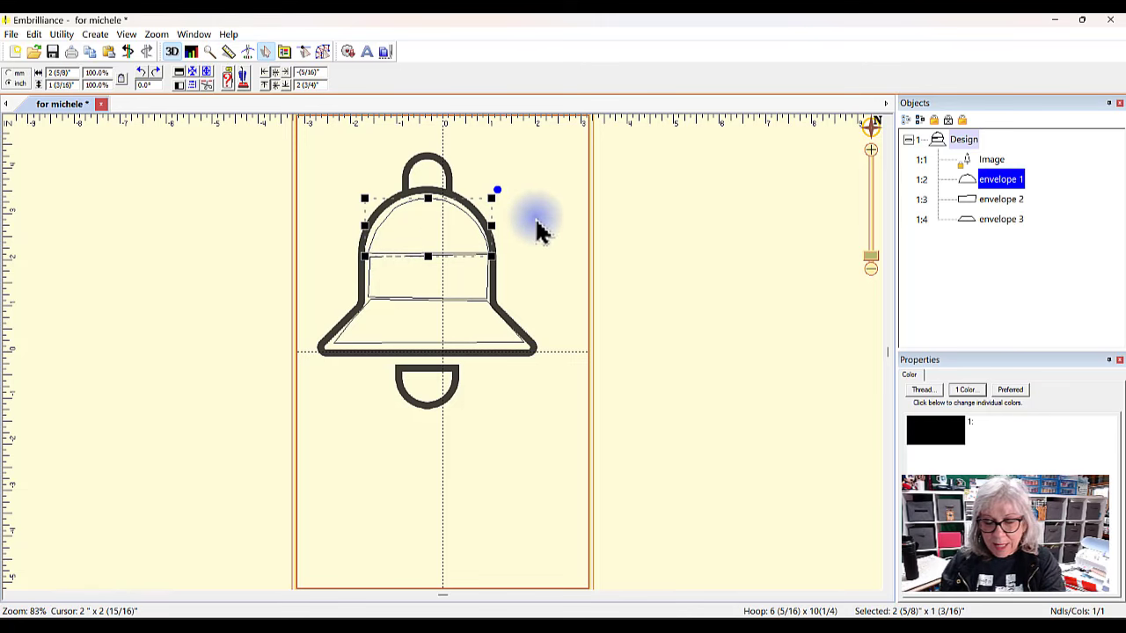
pyautogui.press('Delete')
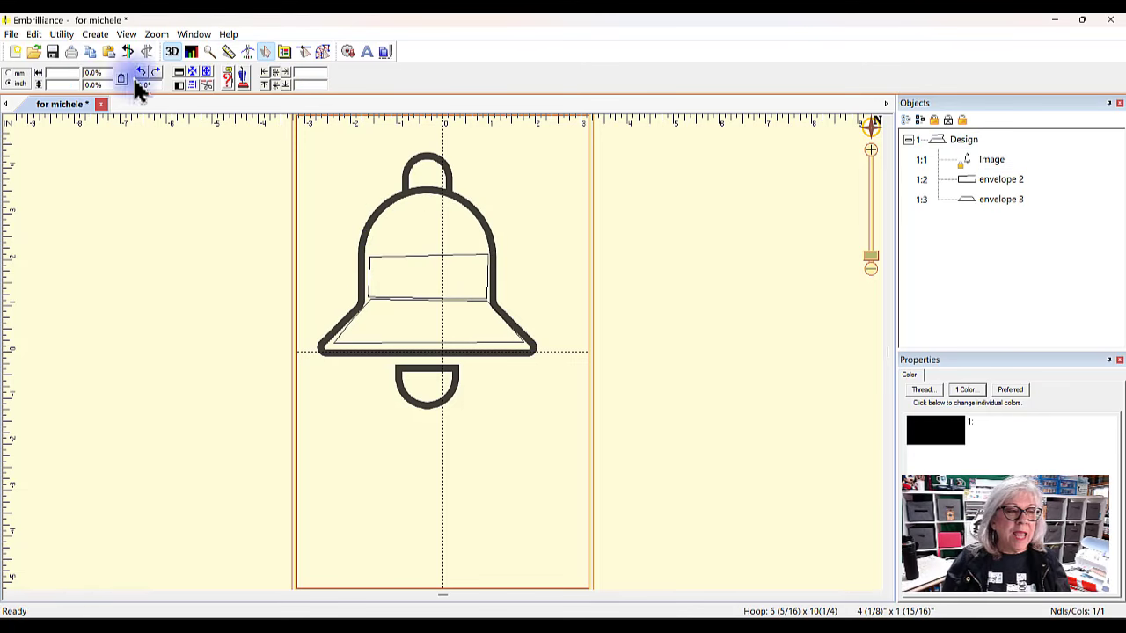
# - Try to redraw the dome section with the point-drawing tool, starting mid-base and following the bell's left curve up to its peak
pyautogui.click(322, 52)
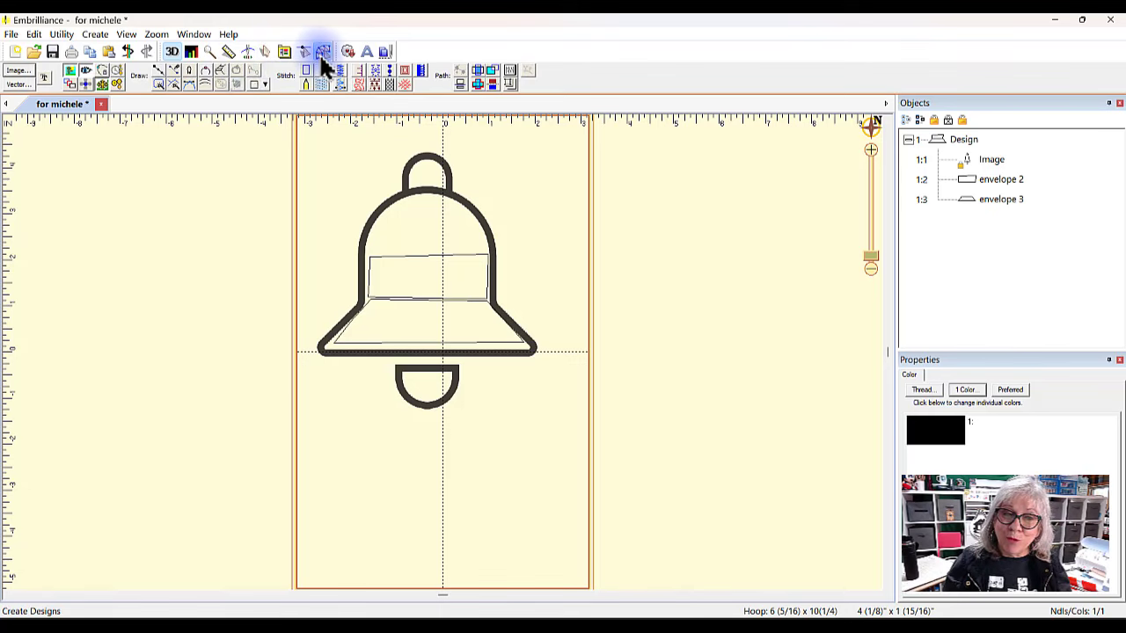
pyautogui.click(158, 70)
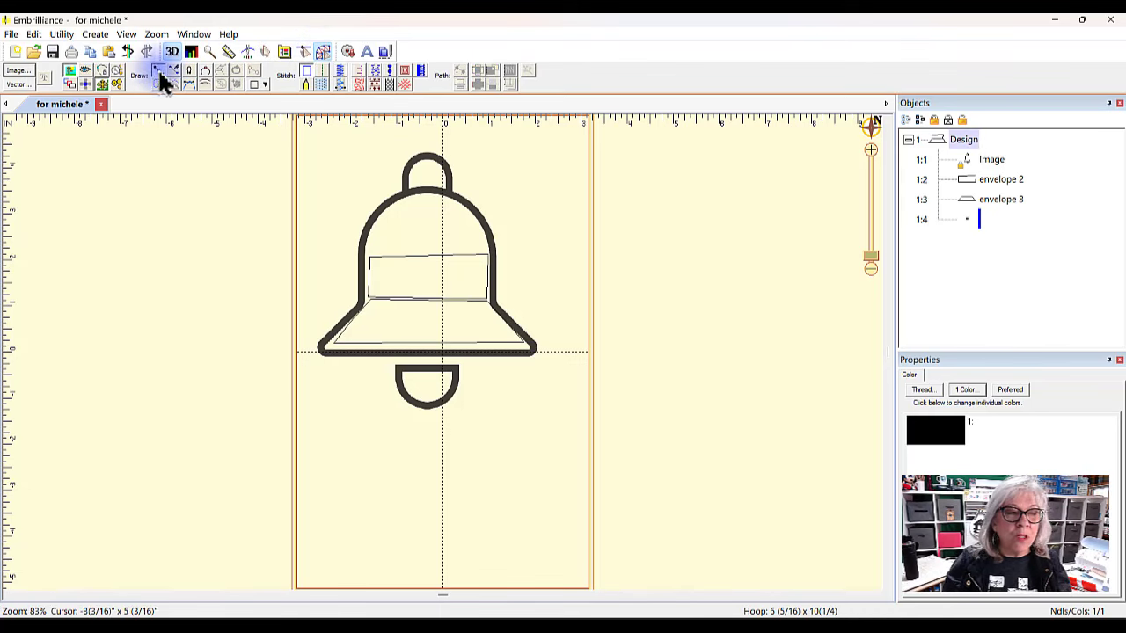
pyautogui.click(427, 252)
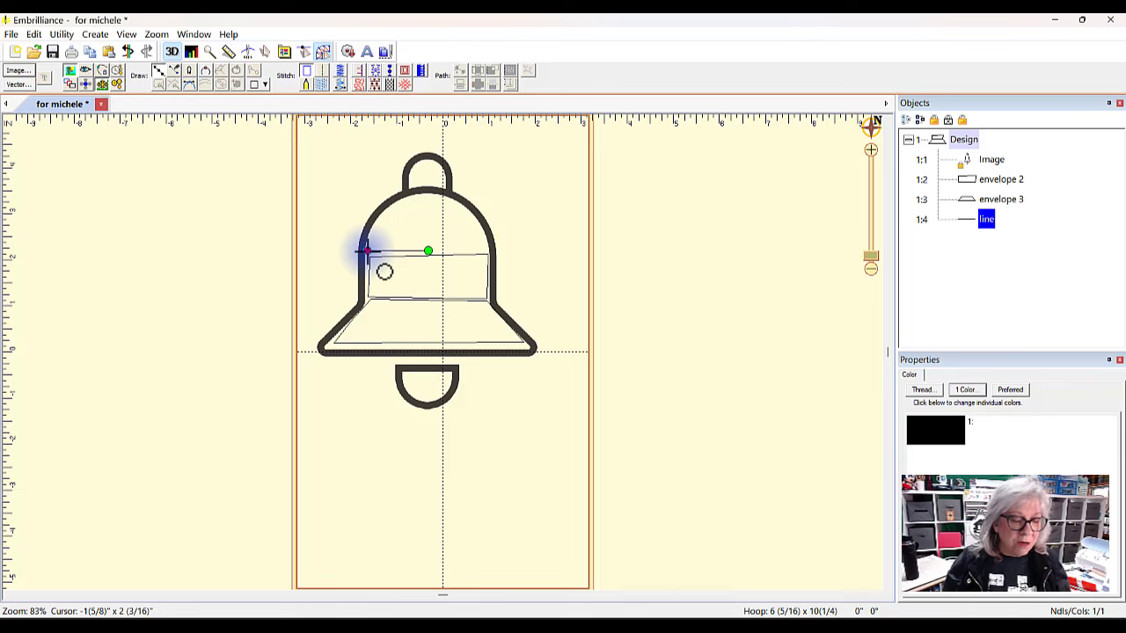
pyautogui.click(367, 252)
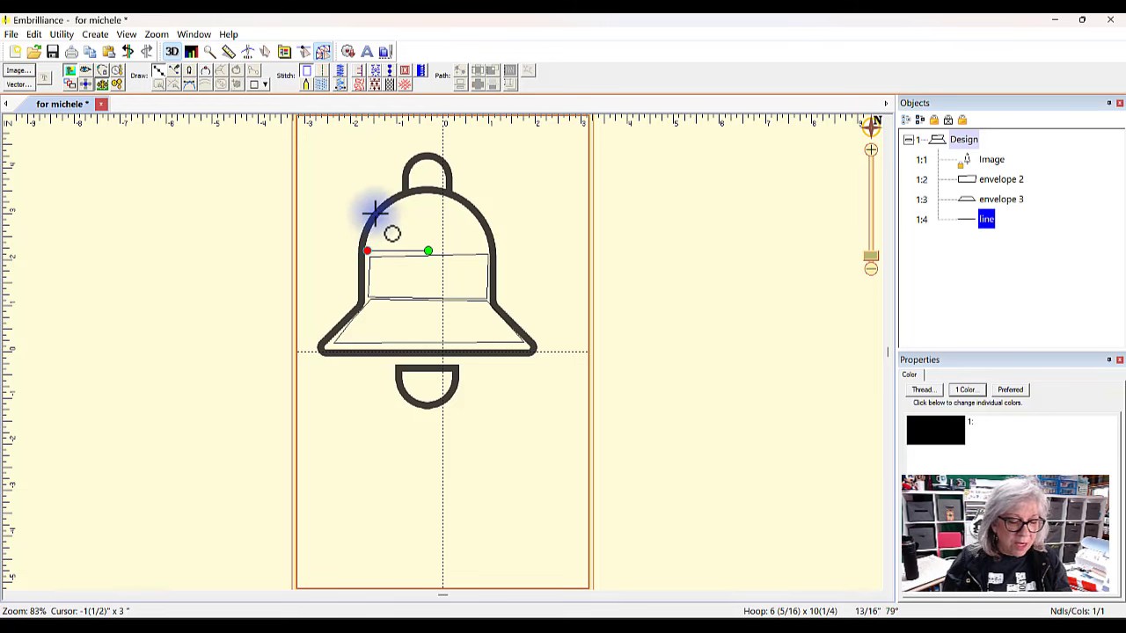
pyautogui.click(426, 197)
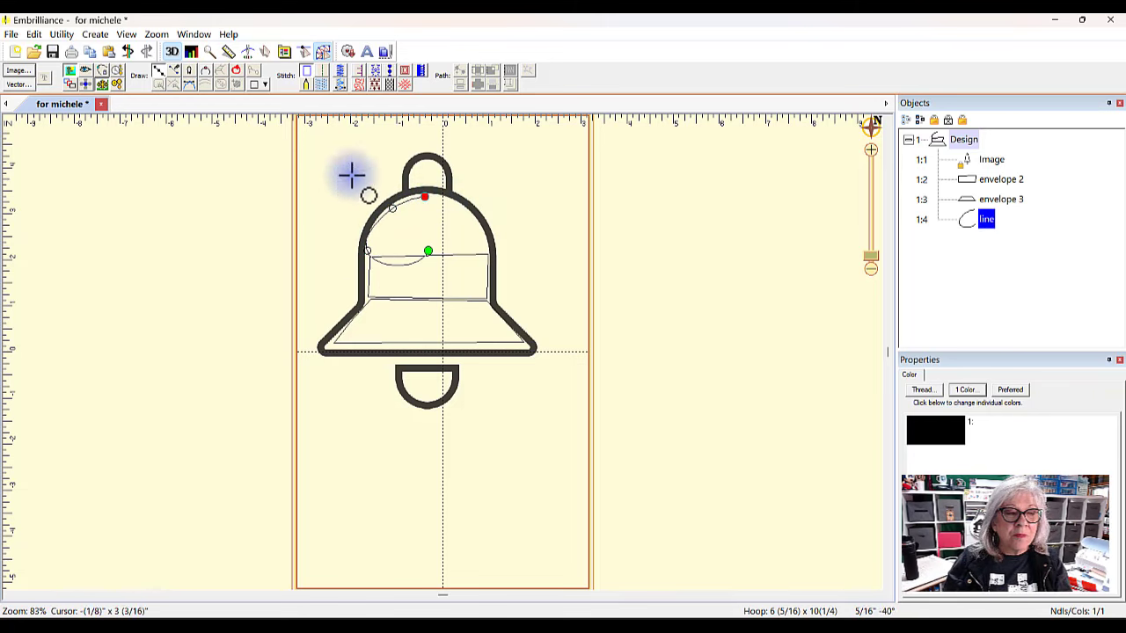
# - Undo the partial dome outline and the deletion of envelope 1
pyautogui.click(128, 51)
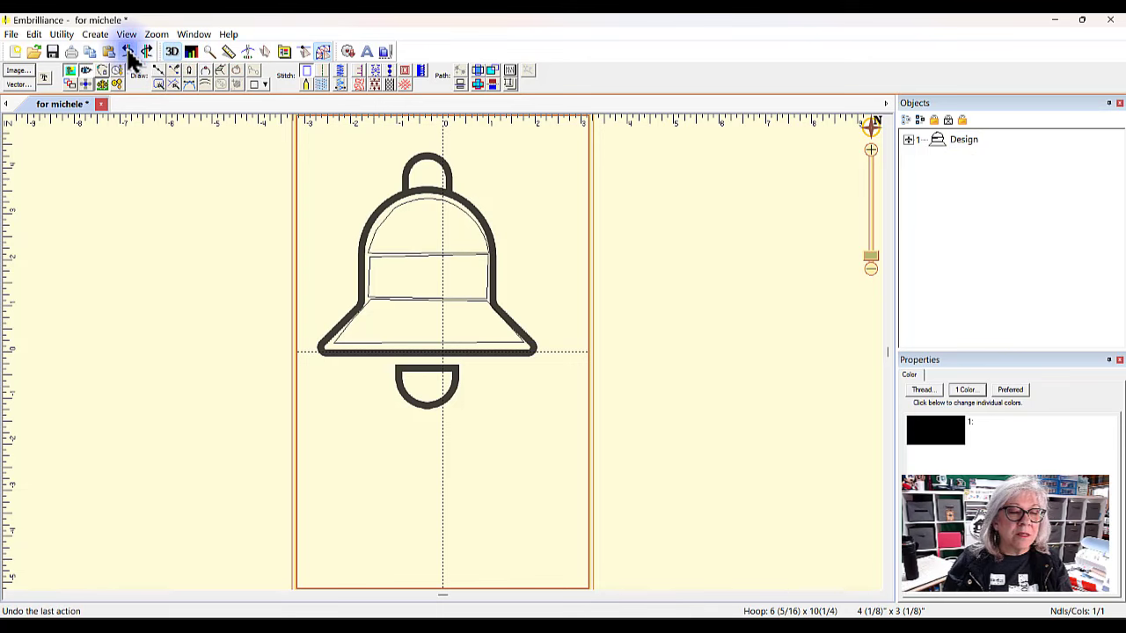
pyautogui.click(128, 51)
pyautogui.click(146, 51)
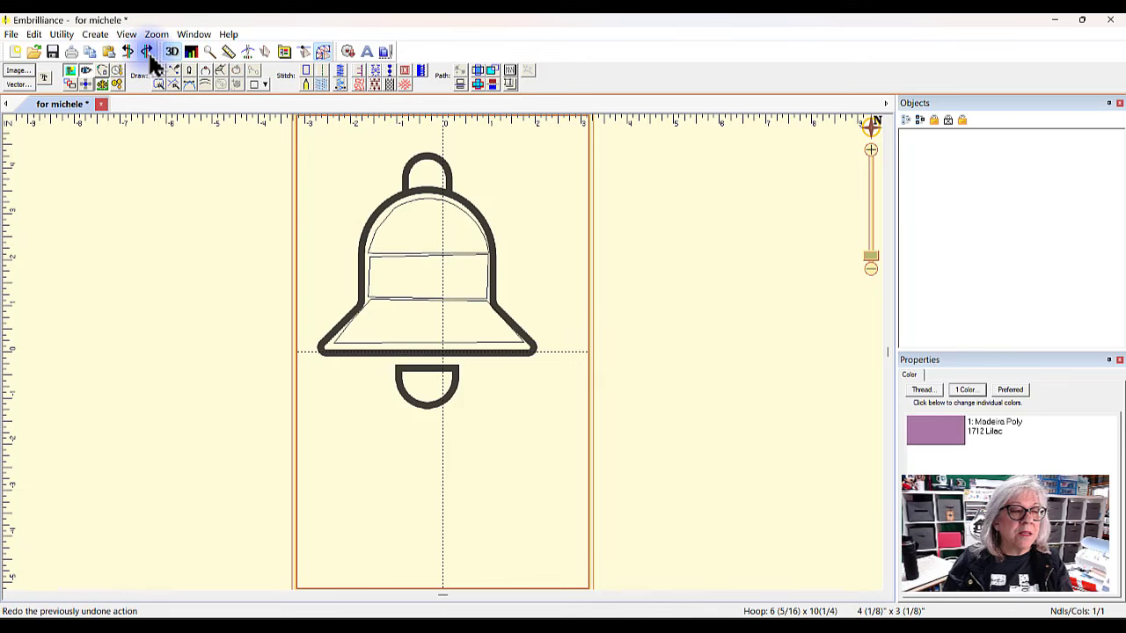
# - Expand the design's contents and delete envelope 1
pyautogui.click(907, 139)
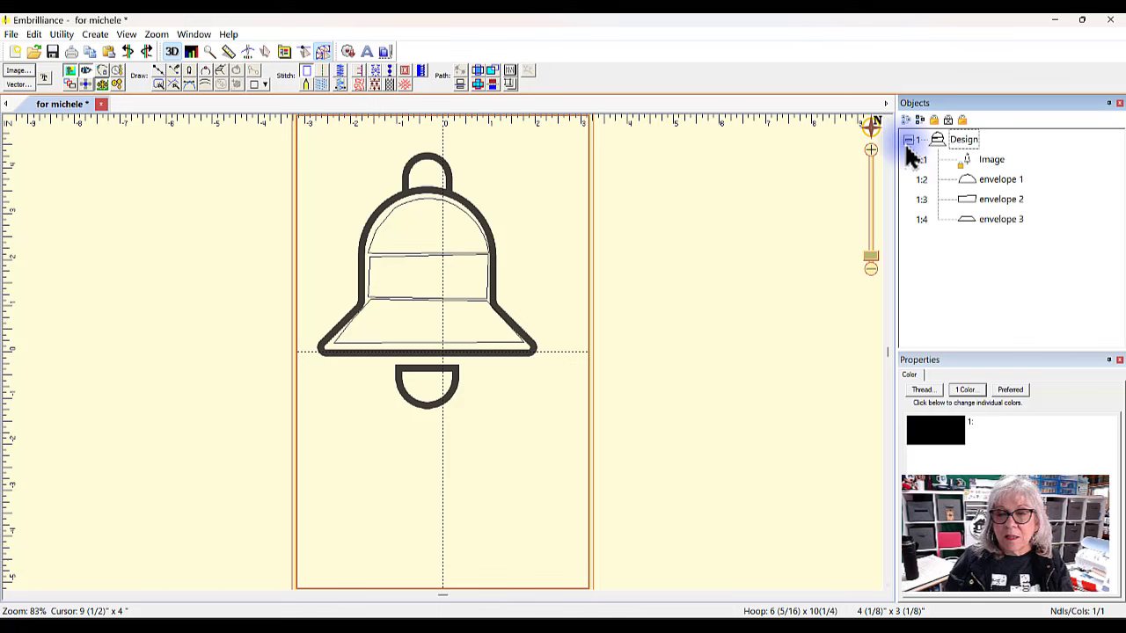
pyautogui.click(974, 181)
pyautogui.press('Delete')
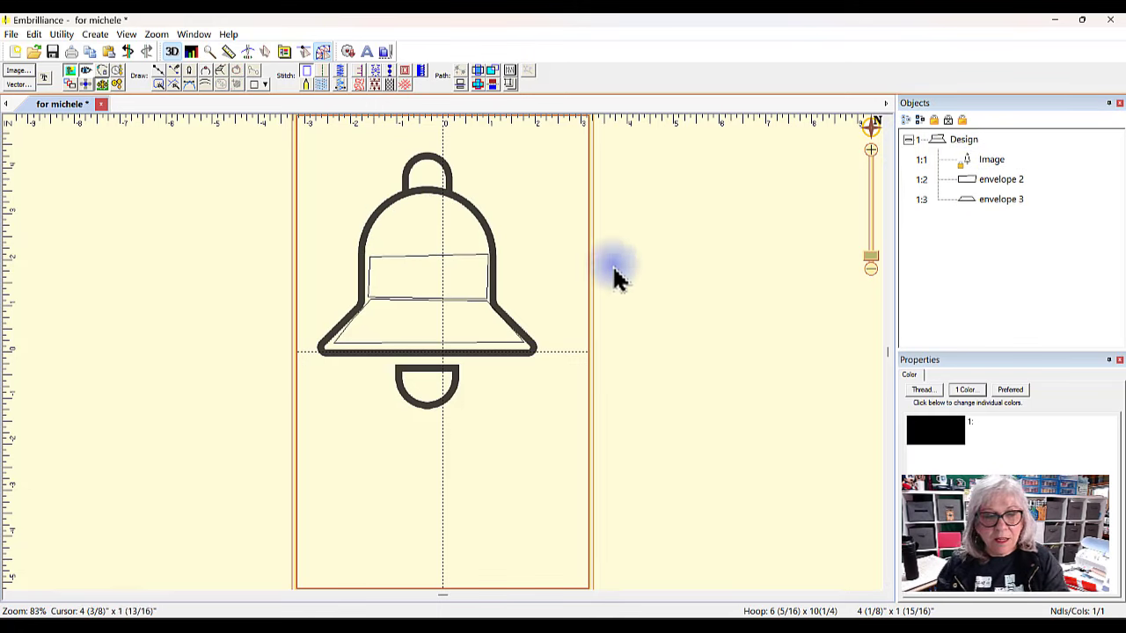
# - Trace a closed dome outline about 2 9/16 by 1 1/4 inches inside the bell's upper section, starting from the middle of its base
pyautogui.click(160, 73)
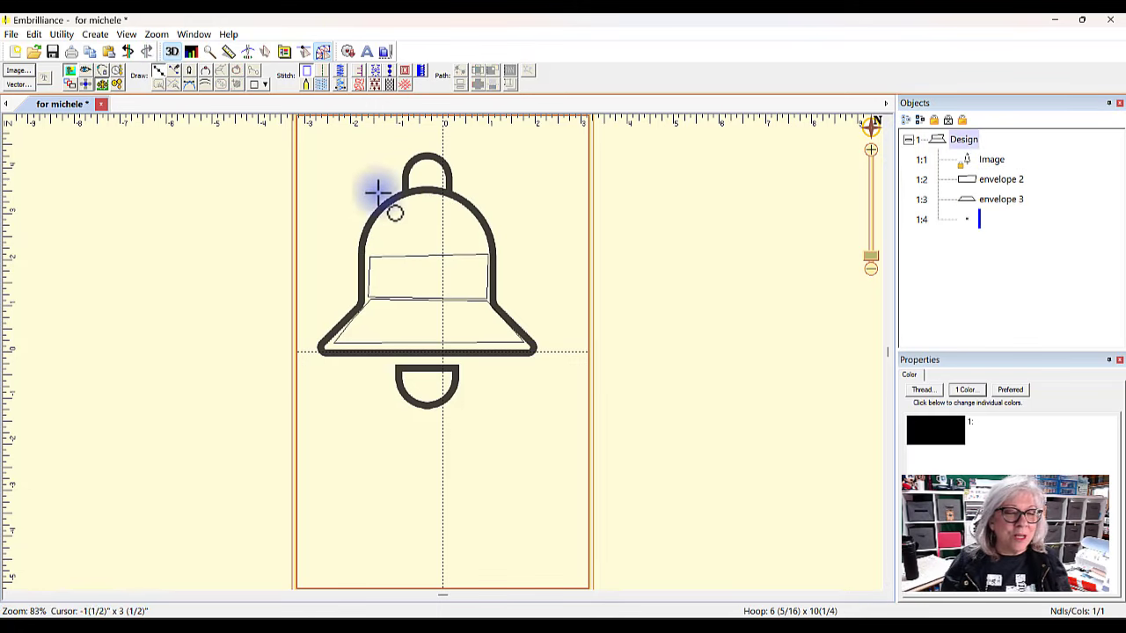
pyautogui.click(434, 252)
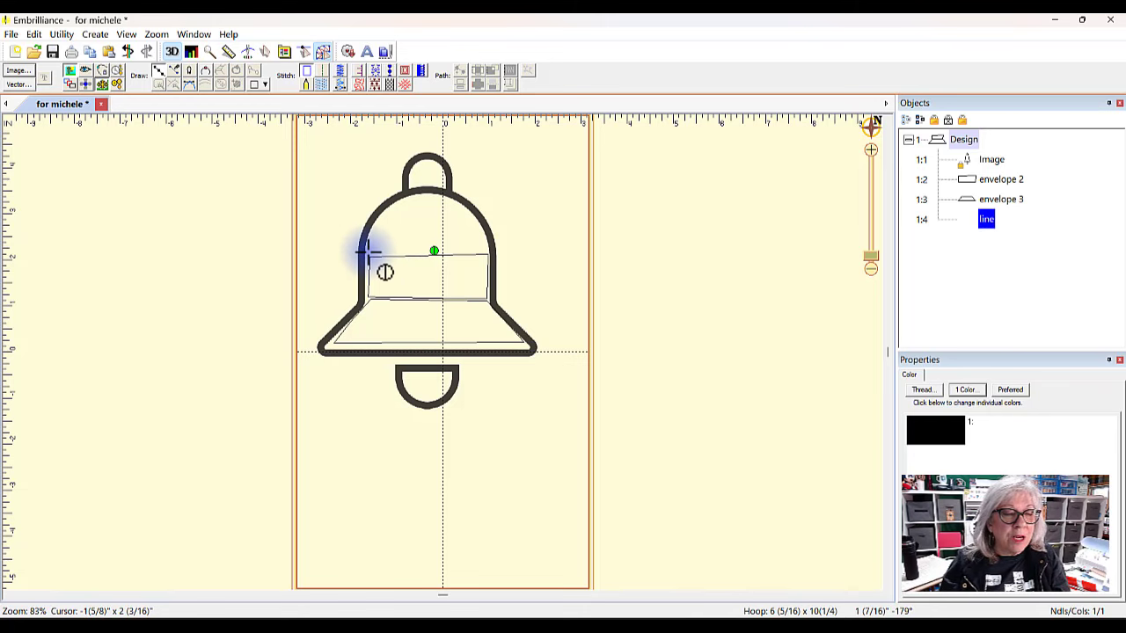
pyautogui.click(368, 252)
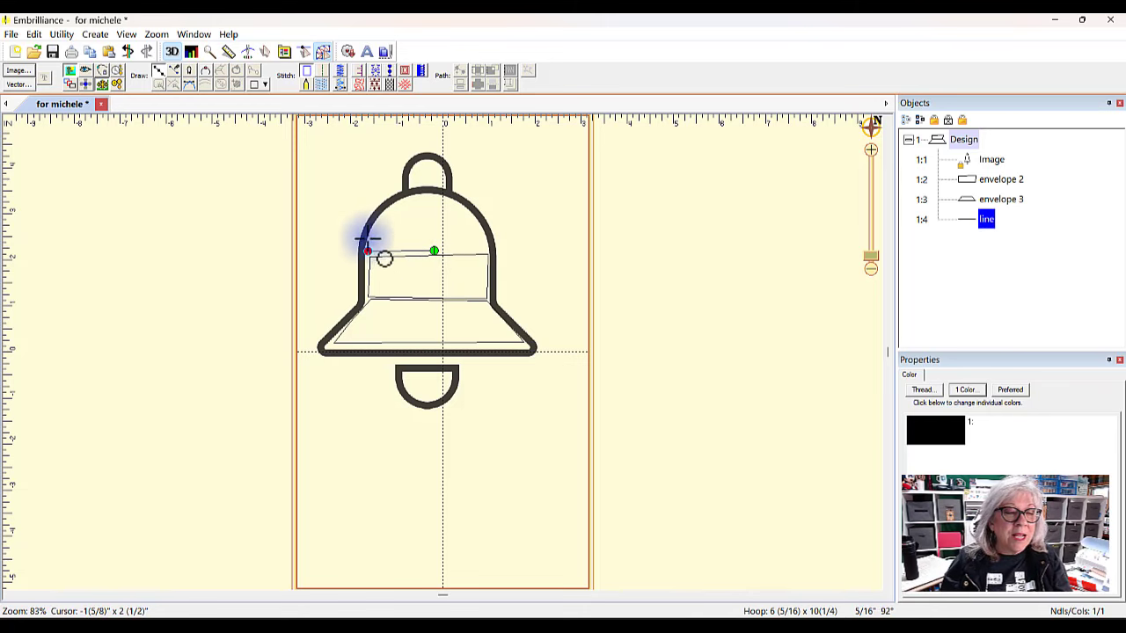
pyautogui.click(373, 232)
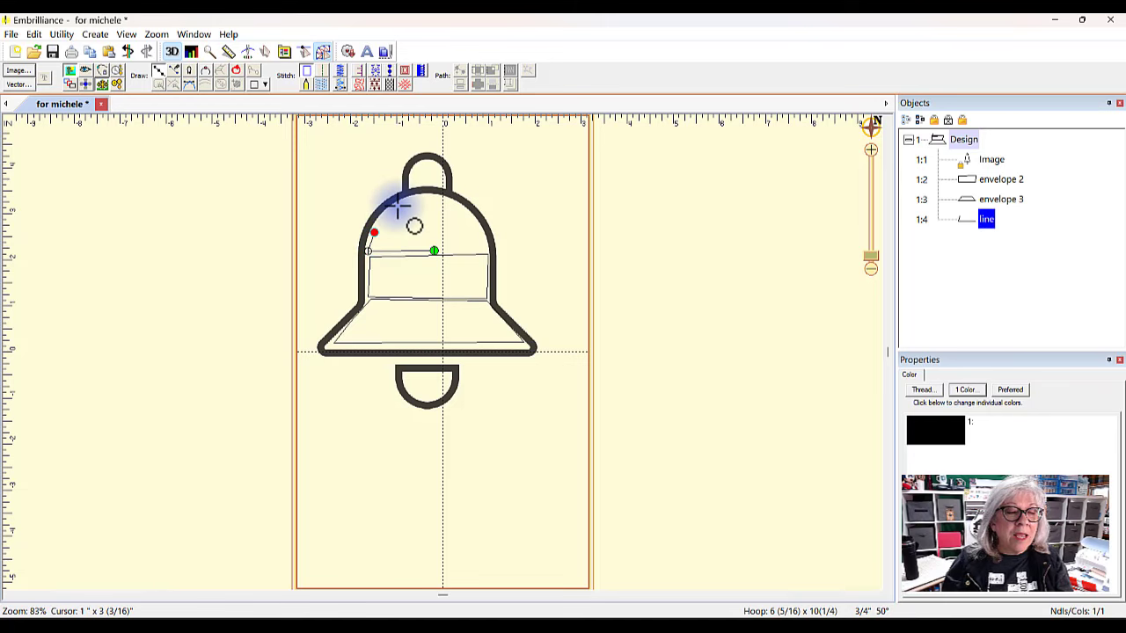
pyautogui.click(397, 205)
pyautogui.click(431, 196)
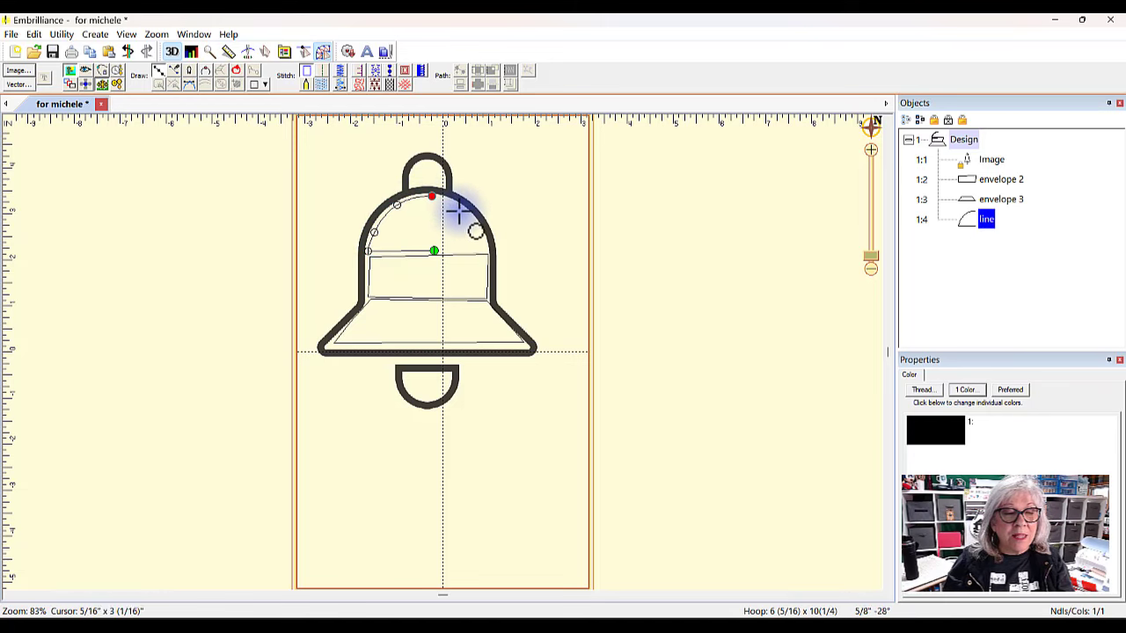
pyautogui.click(461, 211)
pyautogui.click(478, 233)
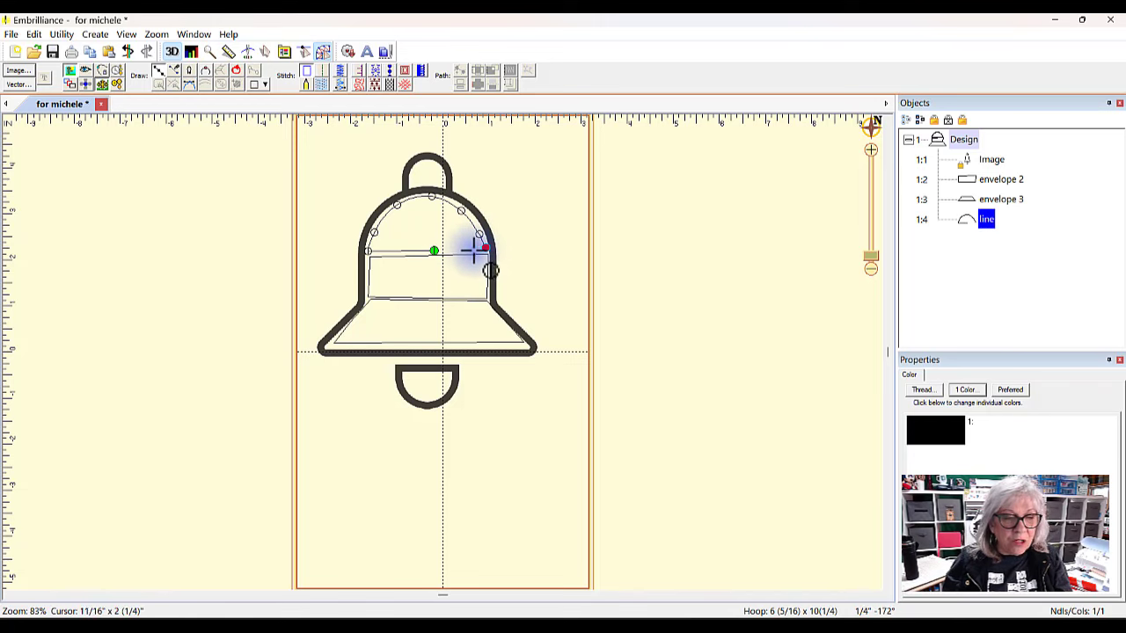
pyautogui.click(460, 252)
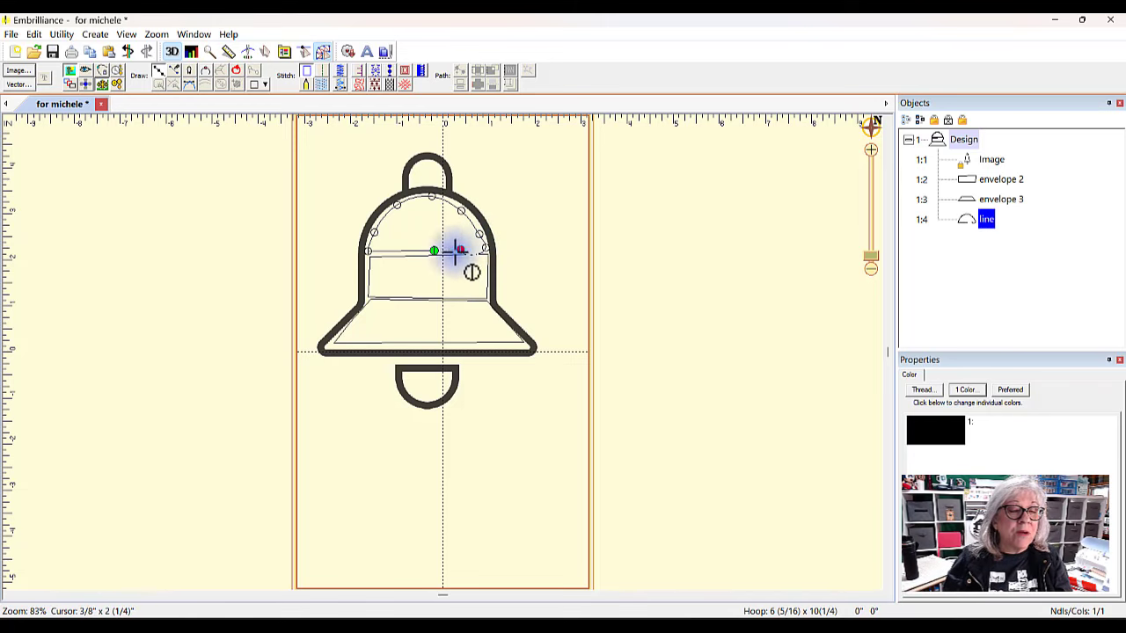
pyautogui.click(247, 76)
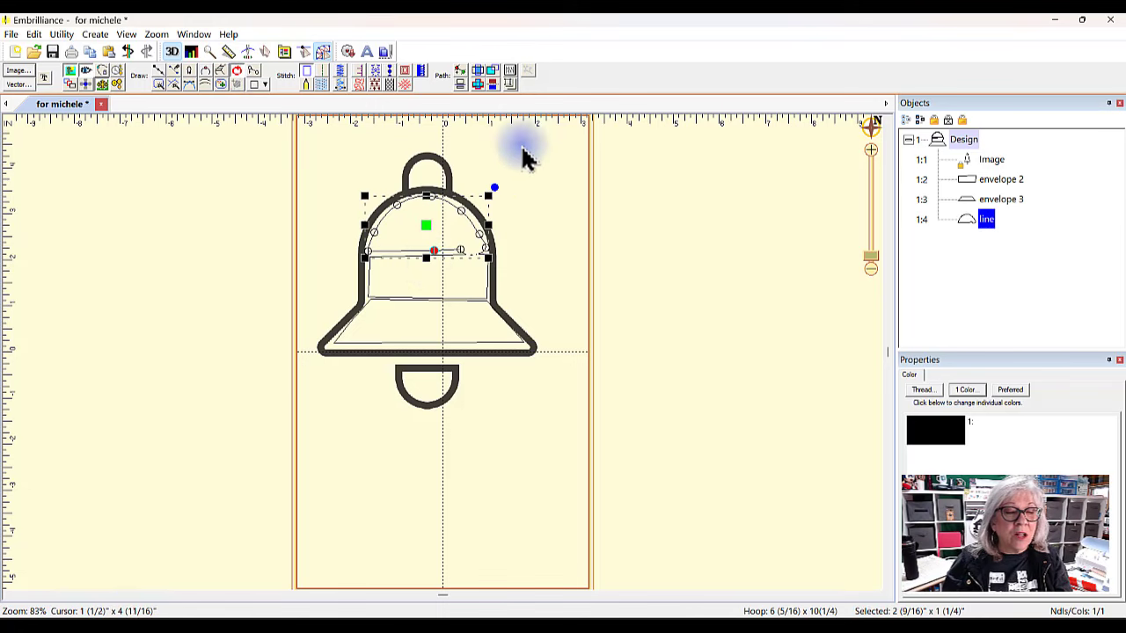
# - Set the dome outline's lower-right corner node to Cusp
pyautogui.click(485, 252)
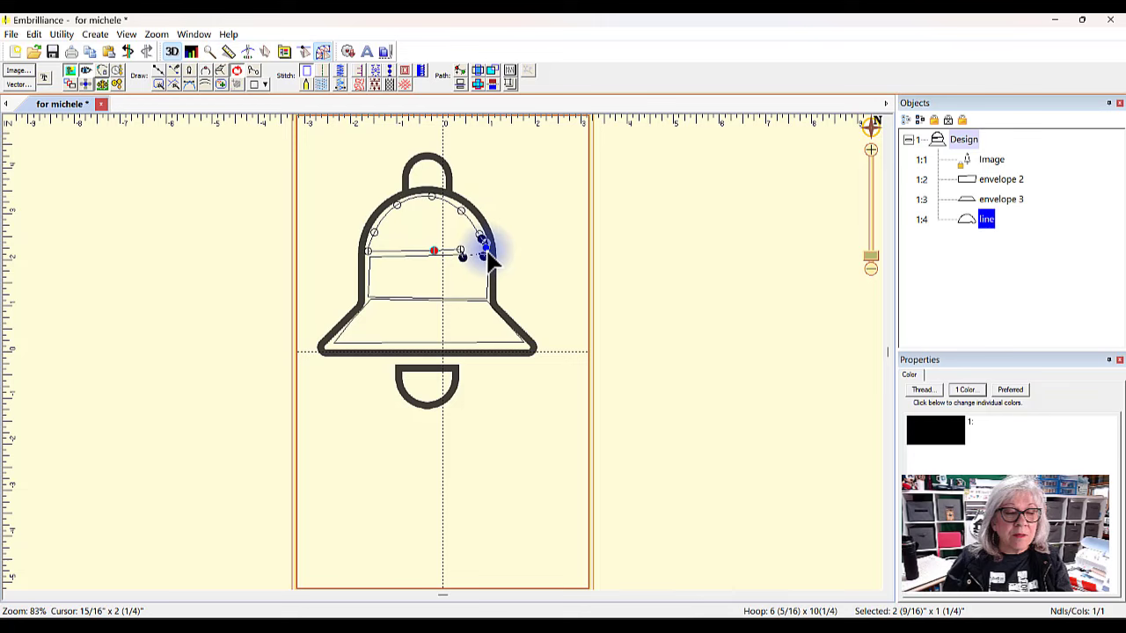
pyautogui.rightClick(489, 255)
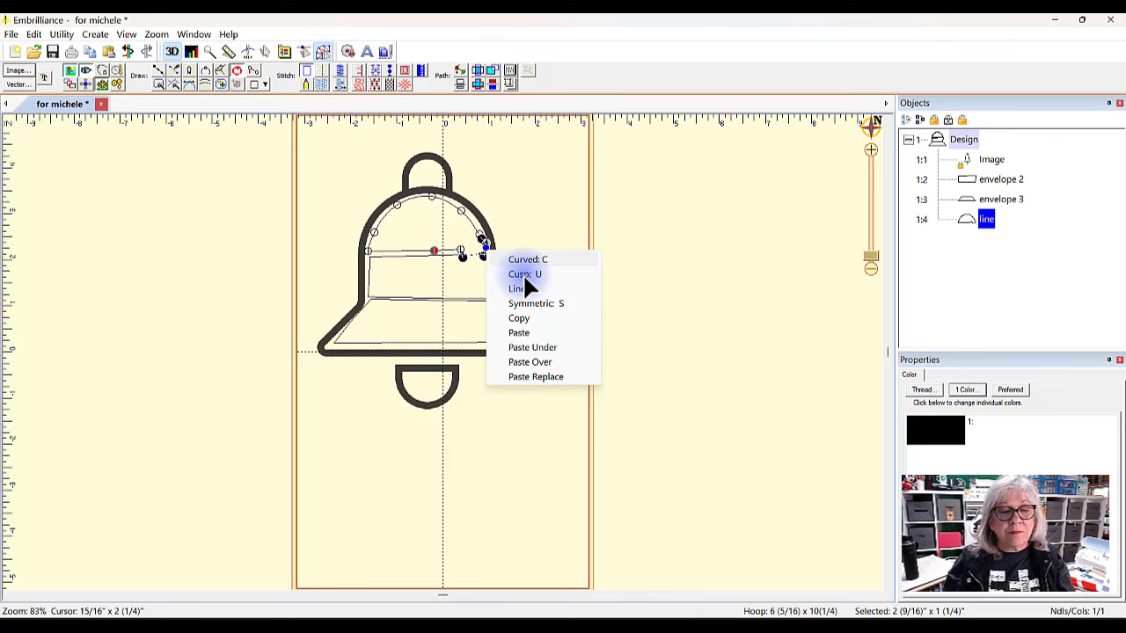
pyautogui.click(524, 276)
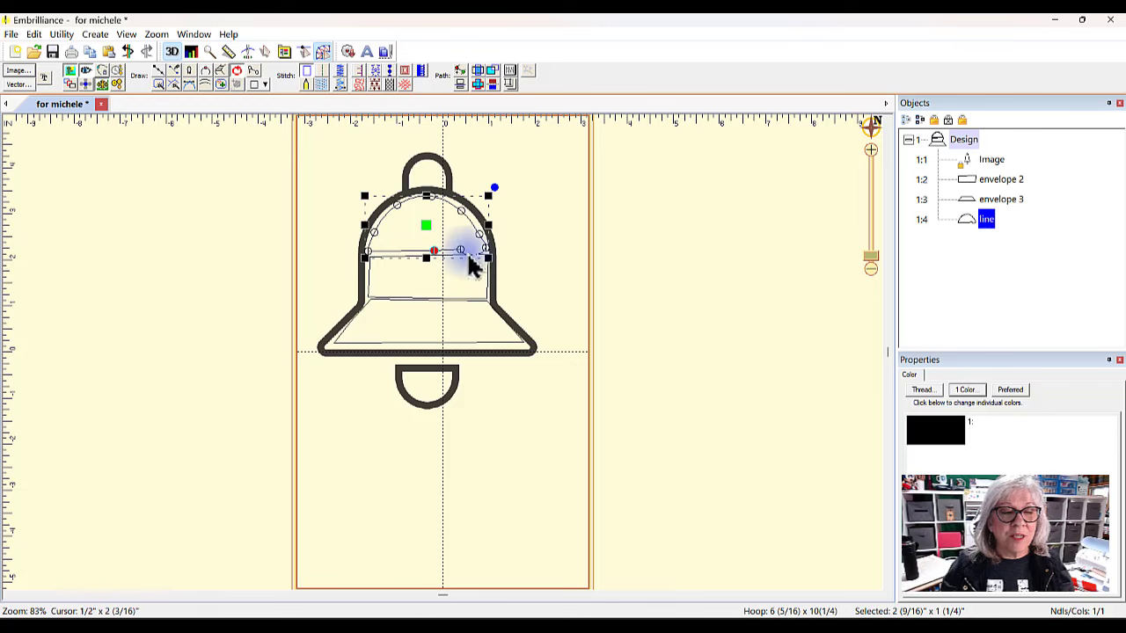
pyautogui.click(552, 252)
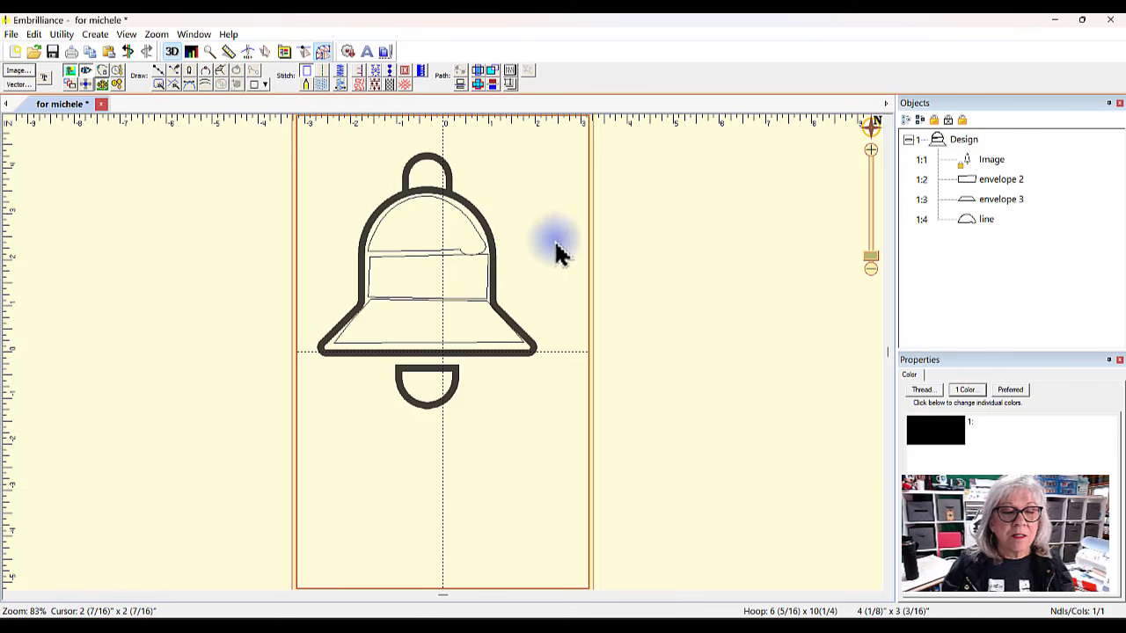
# - Adjust the dome's lower-right corner node and its curve handle to flatten the base, making the outline about 2 1/2 by 1 3/16 inches
pyautogui.click(489, 258)
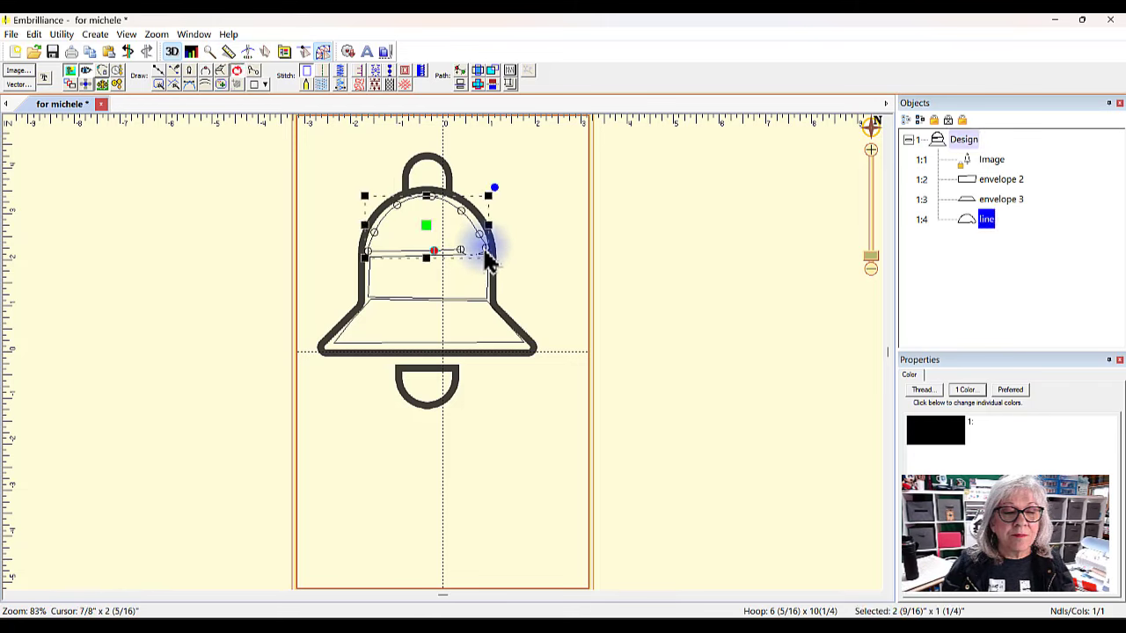
pyautogui.click(491, 255)
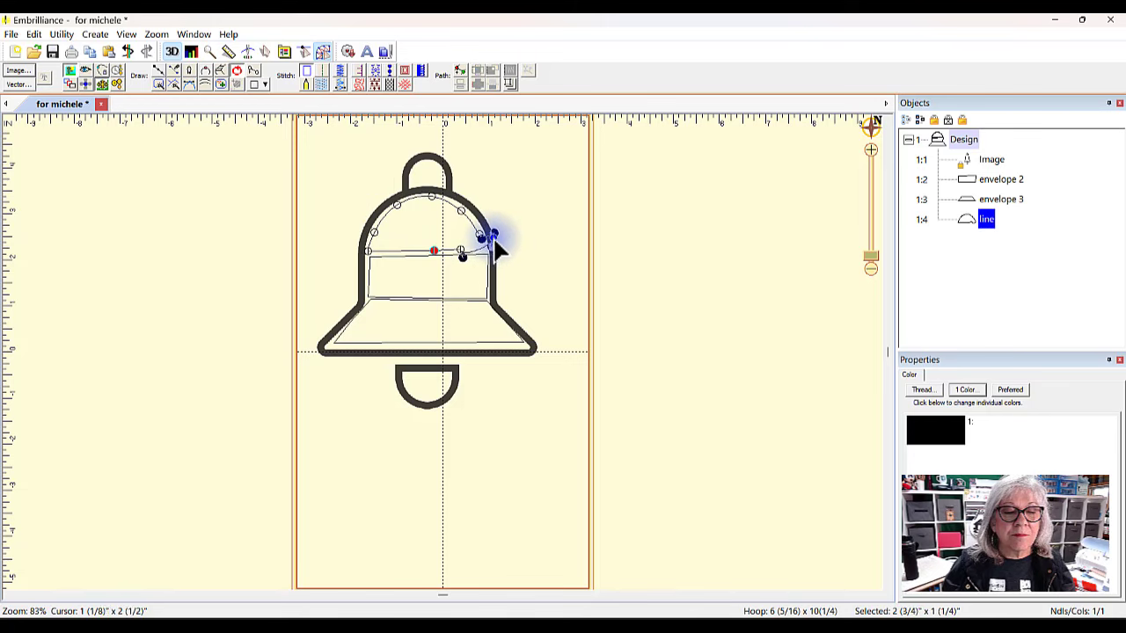
pyautogui.moveTo(489, 247); pyautogui.dragTo(471, 250)
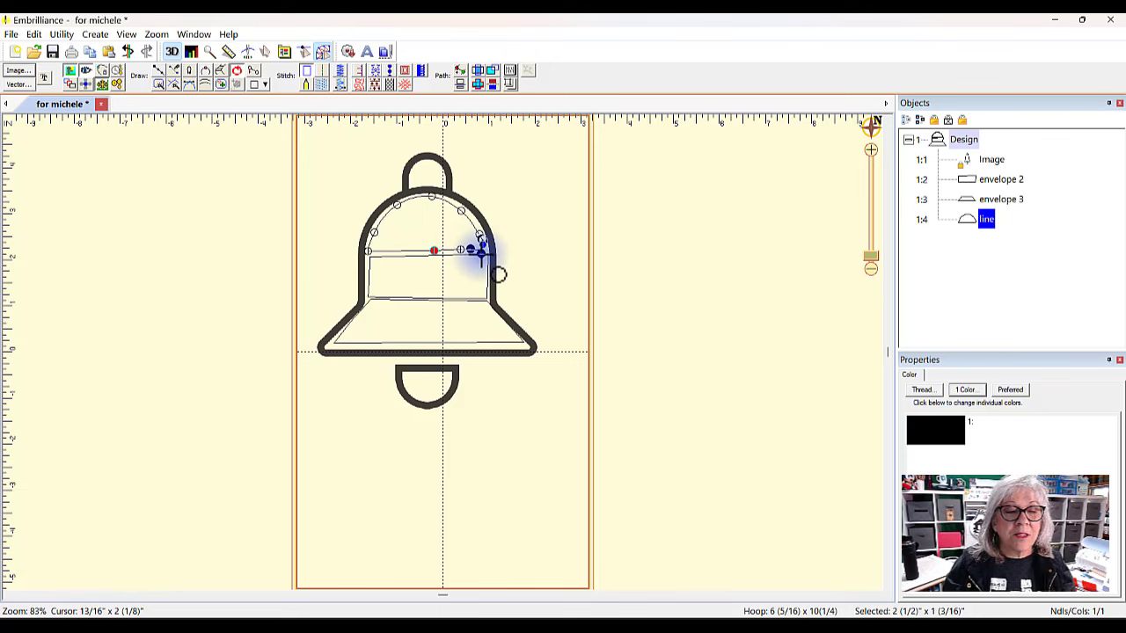
pyautogui.click(760, 222)
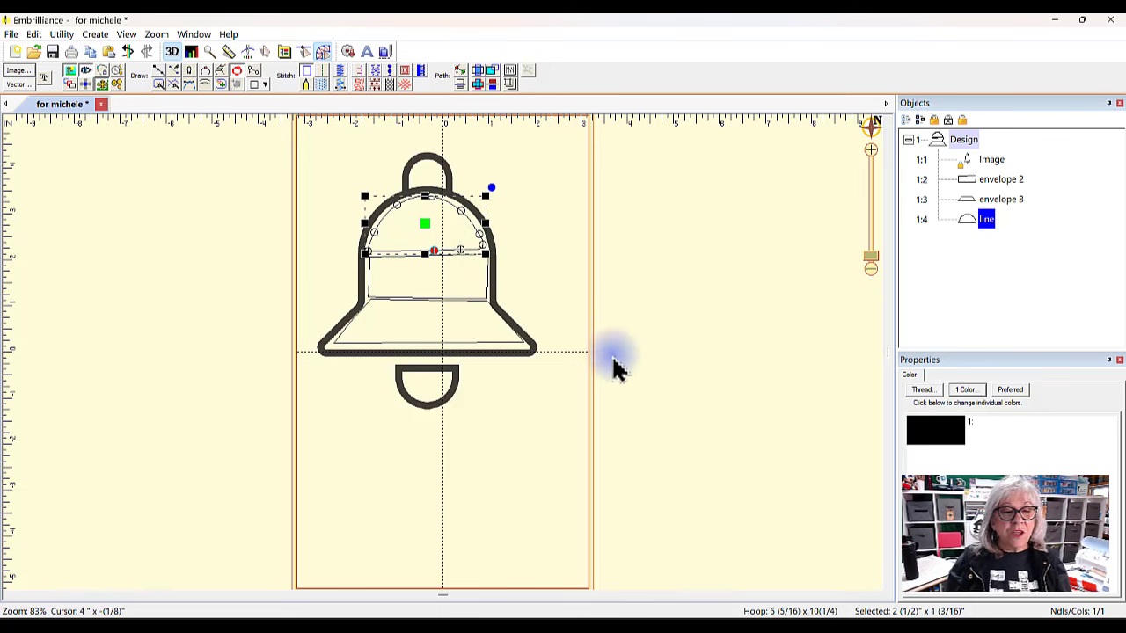
pyautogui.click(753, 254)
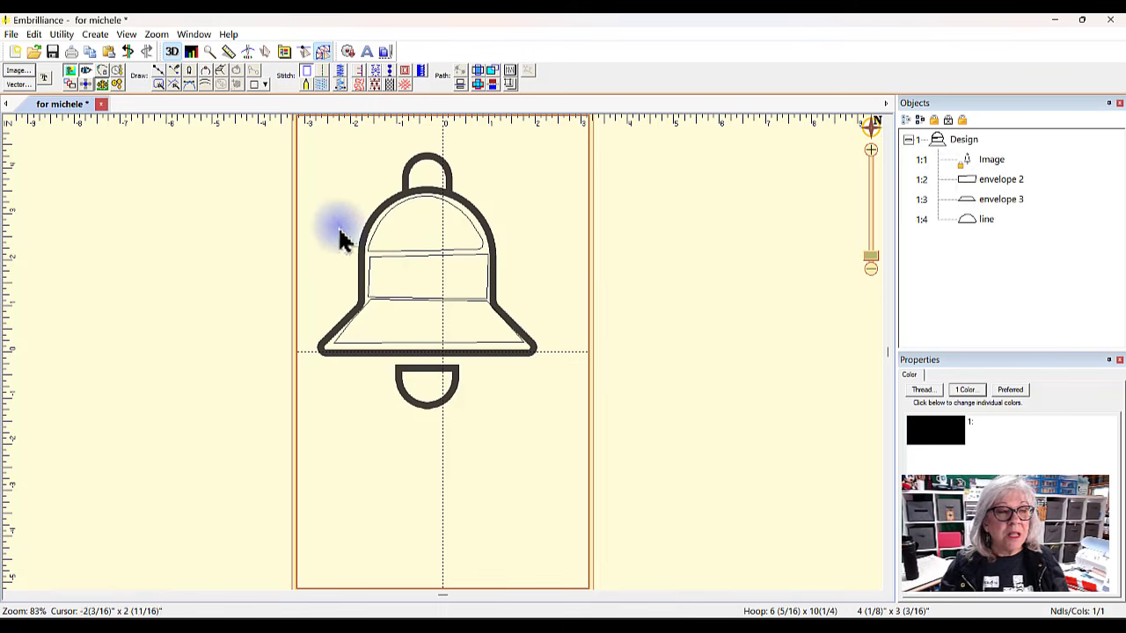
# - Add a lettering object in the Block font with the text YOU
pyautogui.click(368, 53)
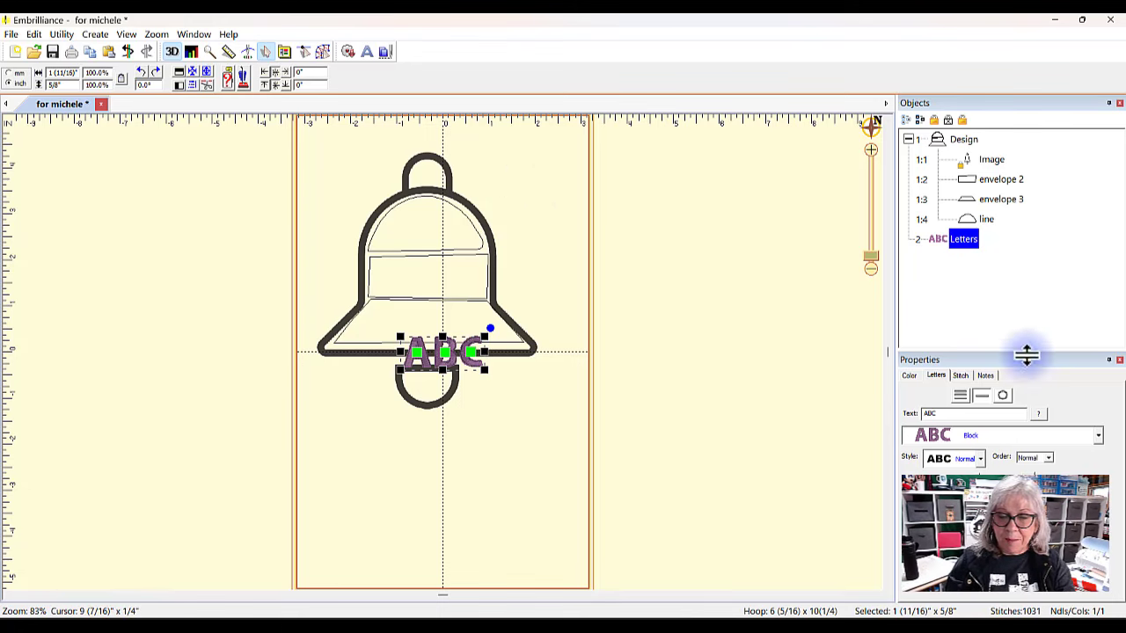
pyautogui.moveTo(951, 416); pyautogui.dragTo(900, 414)
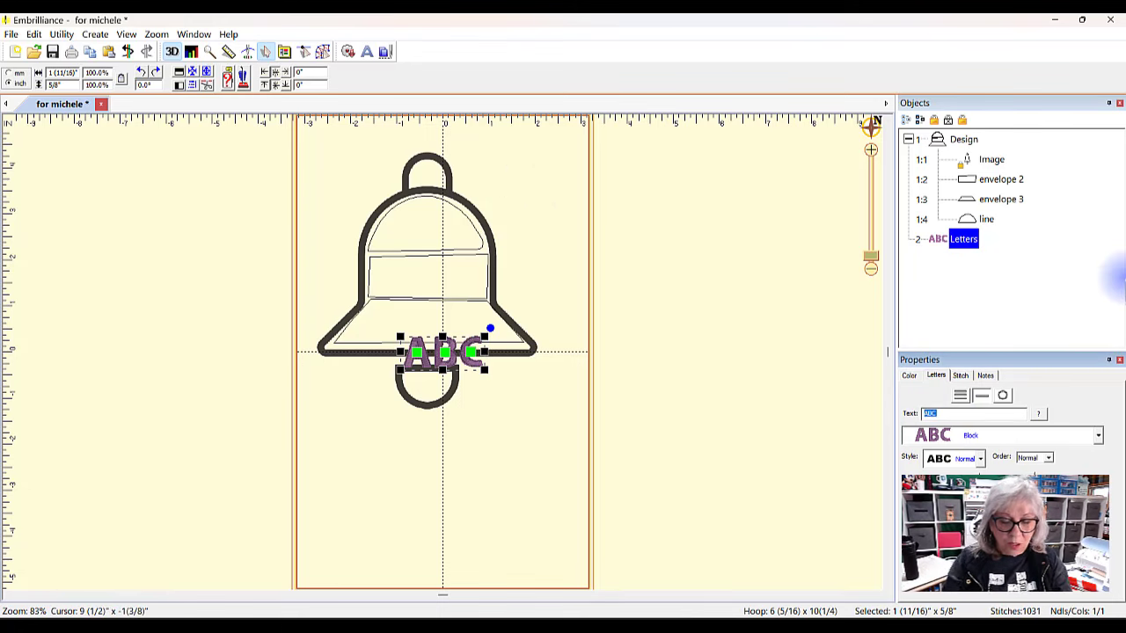
pyautogui.press('Return')
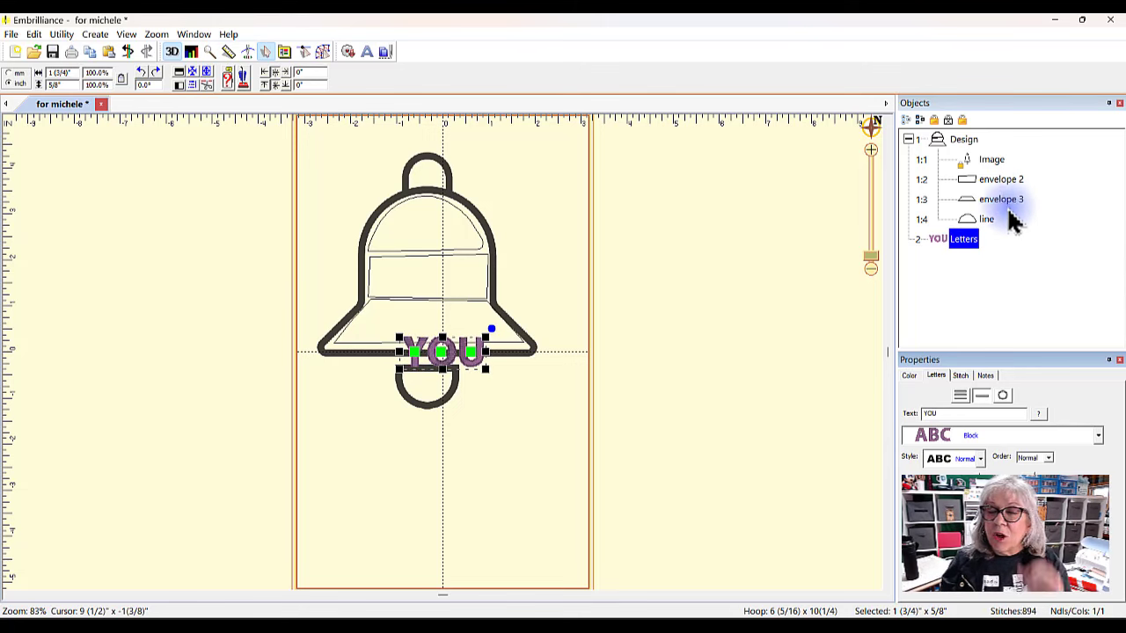
pyautogui.click(1013, 264)
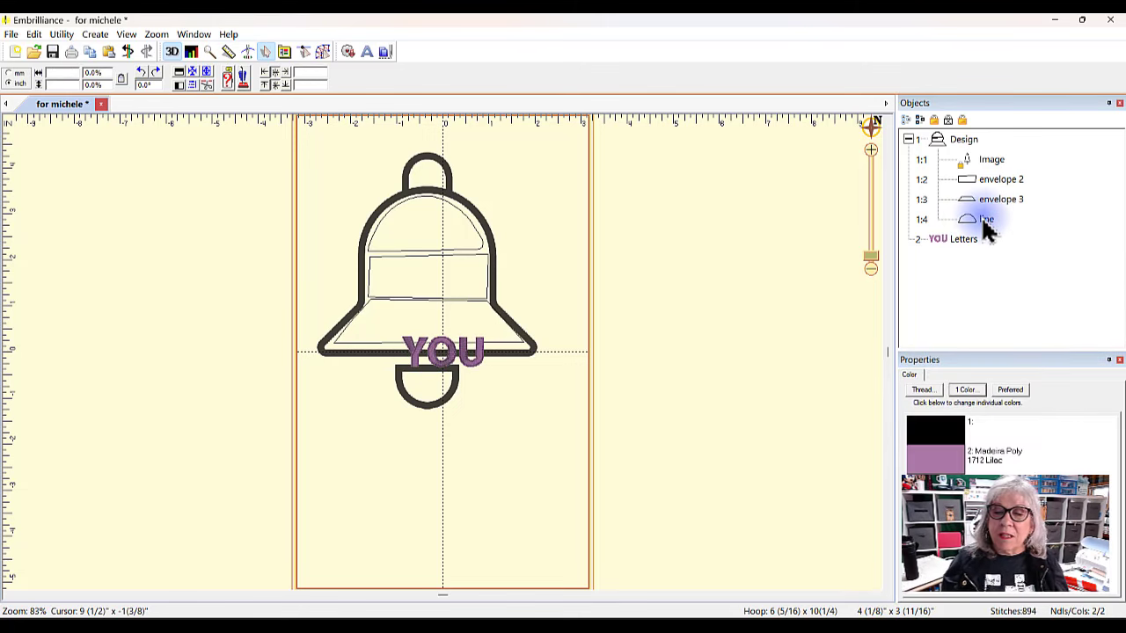
# - Rename the new dome outline as Envelope 1
pyautogui.click(985, 222)
pyautogui.click(988, 220)
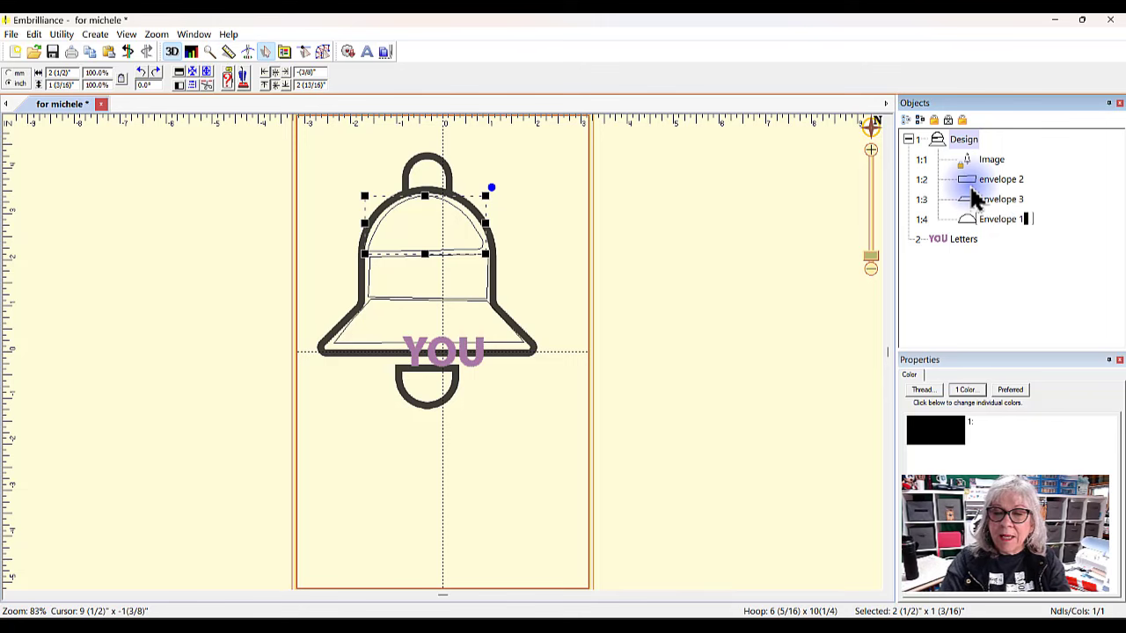
pyautogui.press('Return')
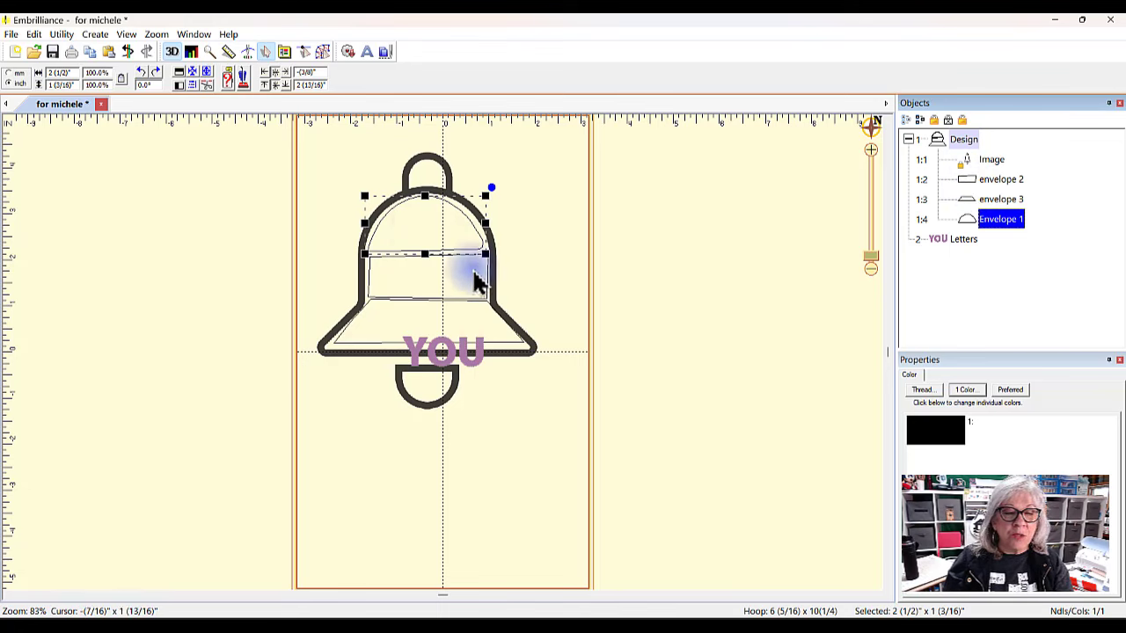
# - Move the YOU lettering off the bell's lower edge to the empty space beside the dome
pyautogui.click(451, 360)
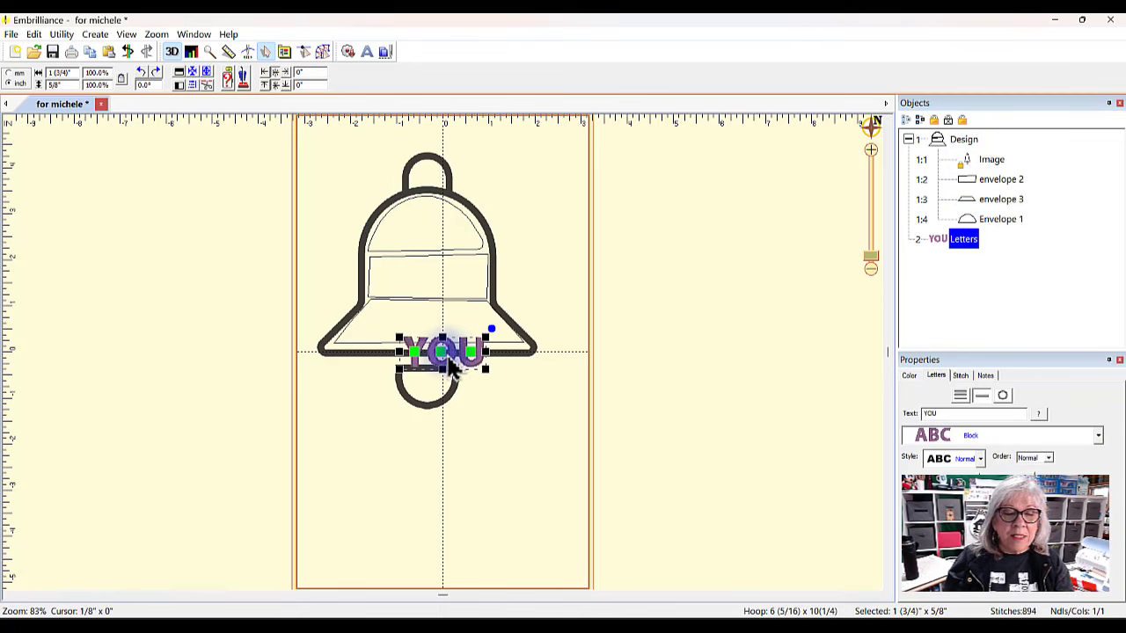
pyautogui.moveTo(455, 374); pyautogui.dragTo(558, 226)
pyautogui.click(985, 259)
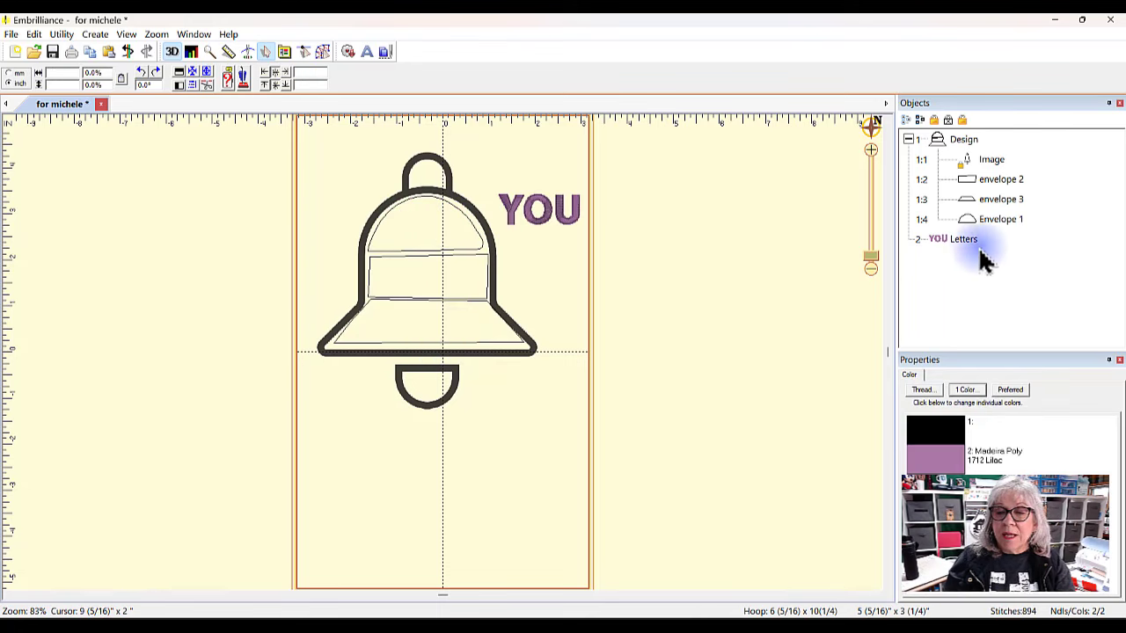
# - Rename the YOU lettering object as Letters 1
pyautogui.click(967, 239)
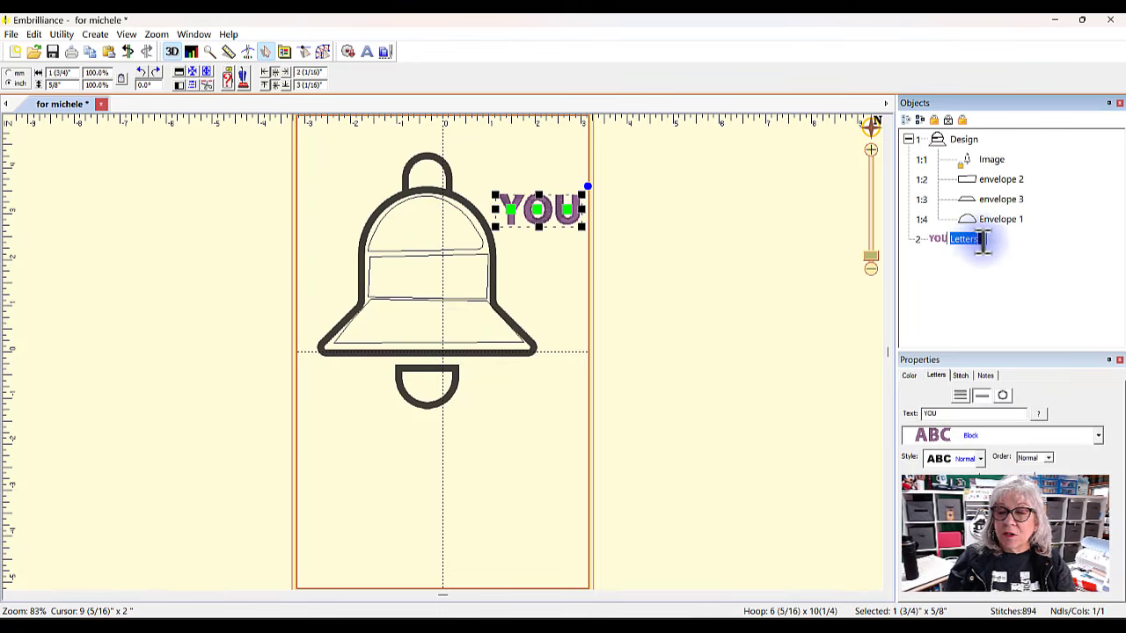
pyautogui.click(976, 240)
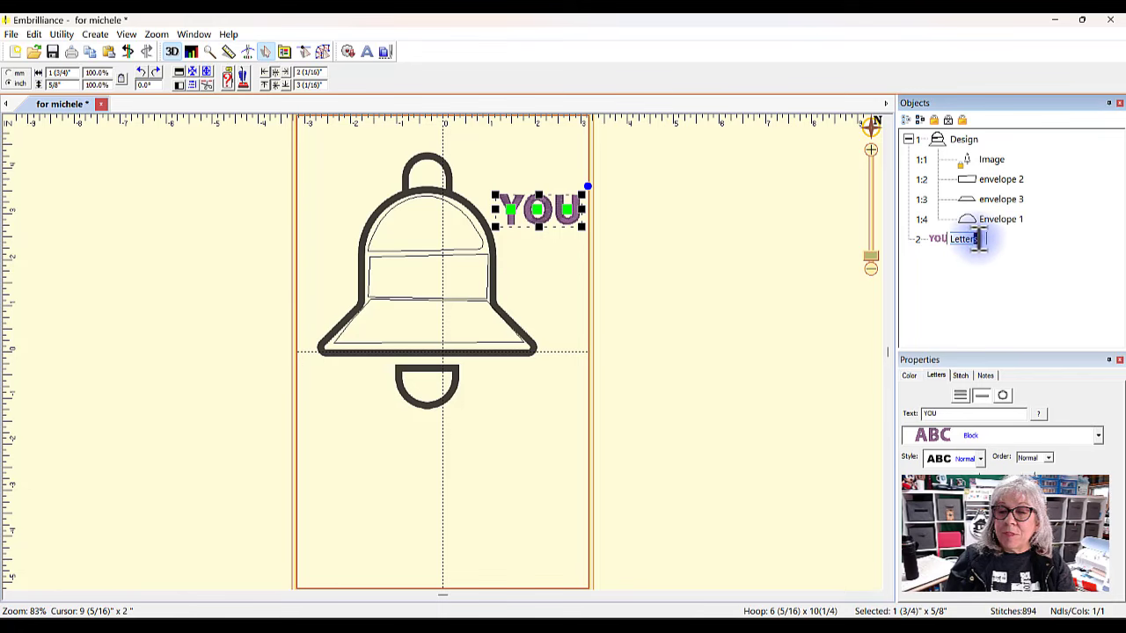
pyautogui.click(980, 240)
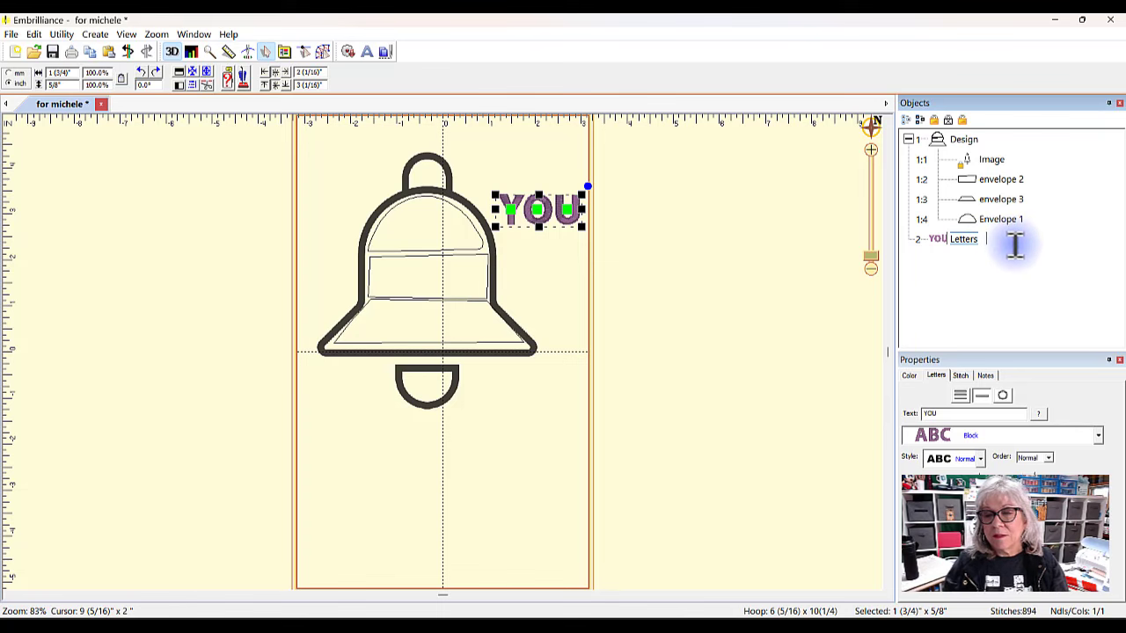
pyautogui.write('1')
pyautogui.press('Return')
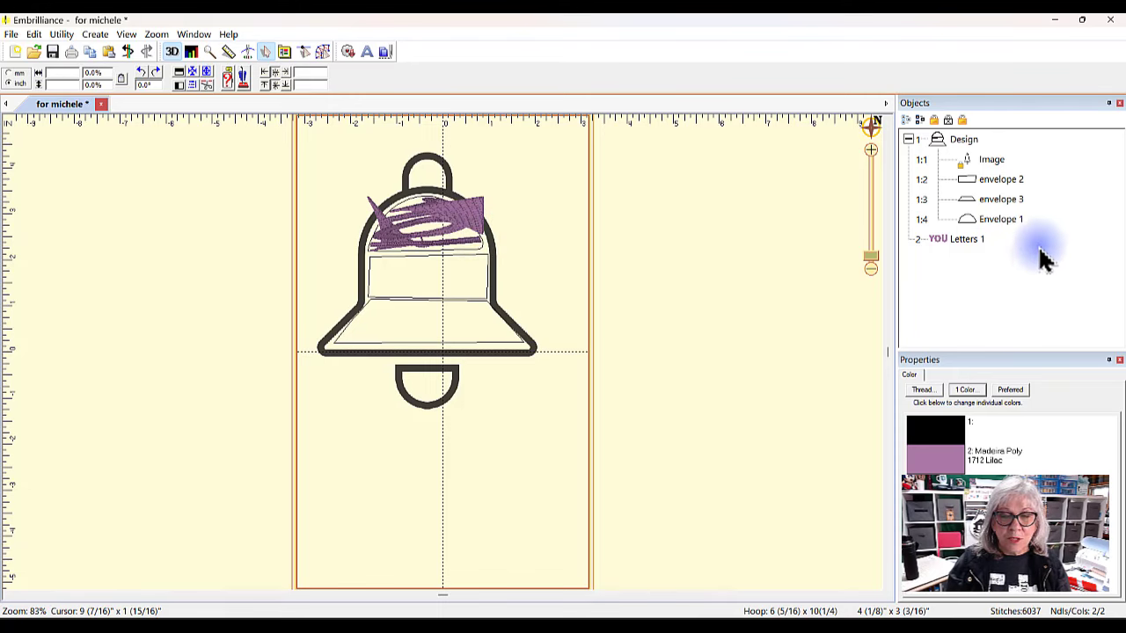
# - Move the distorted YOU lettering out of the dome to the empty area outside the hoop
pyautogui.click(1003, 219)
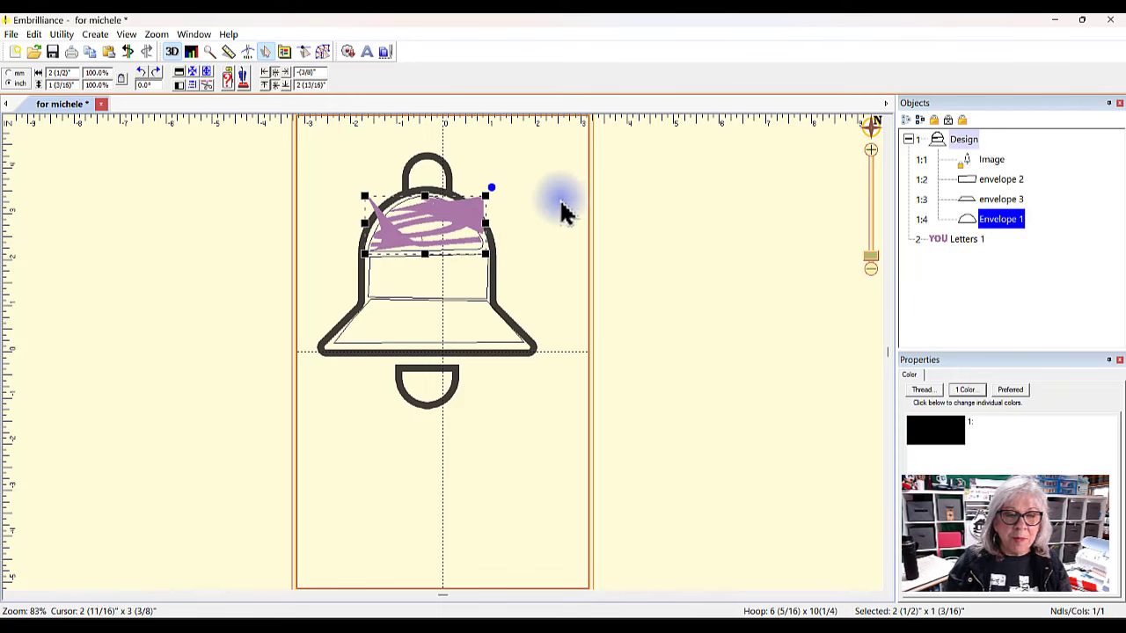
pyautogui.moveTo(452, 217); pyautogui.dragTo(713, 212)
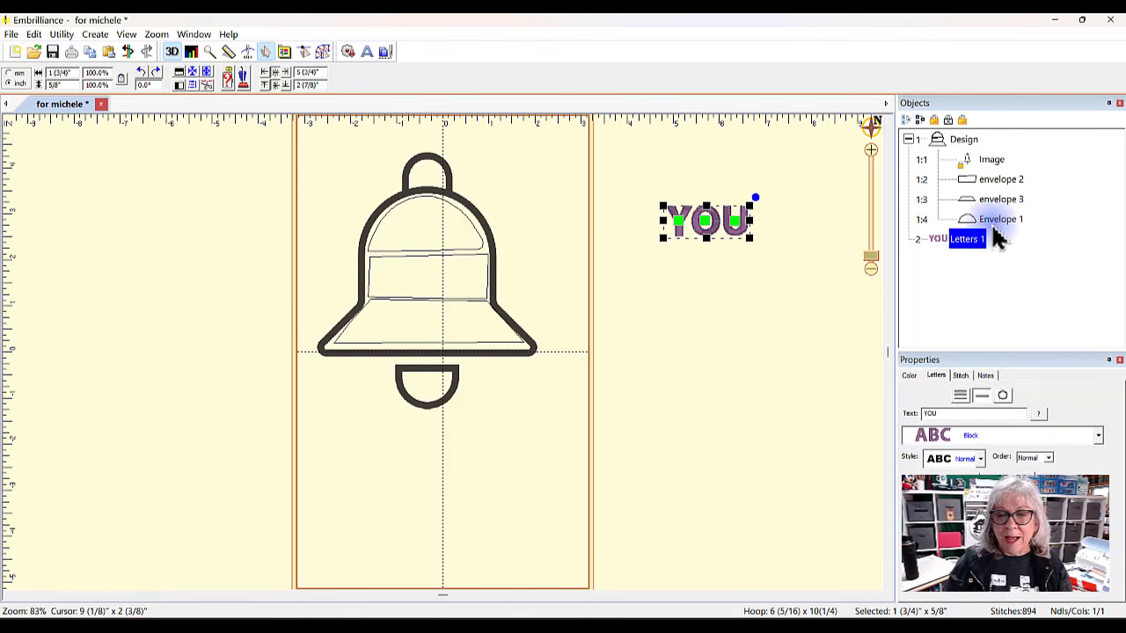
# - Rename the old dome outline as Envelope 4 to free its current name
pyautogui.click(999, 222)
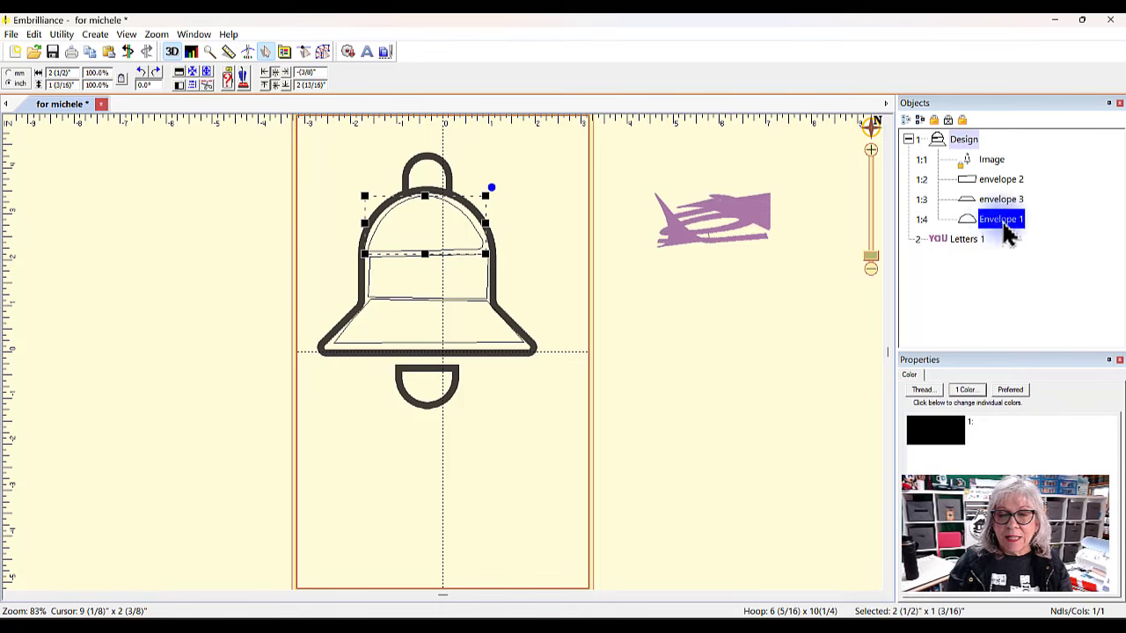
pyautogui.click(1023, 221)
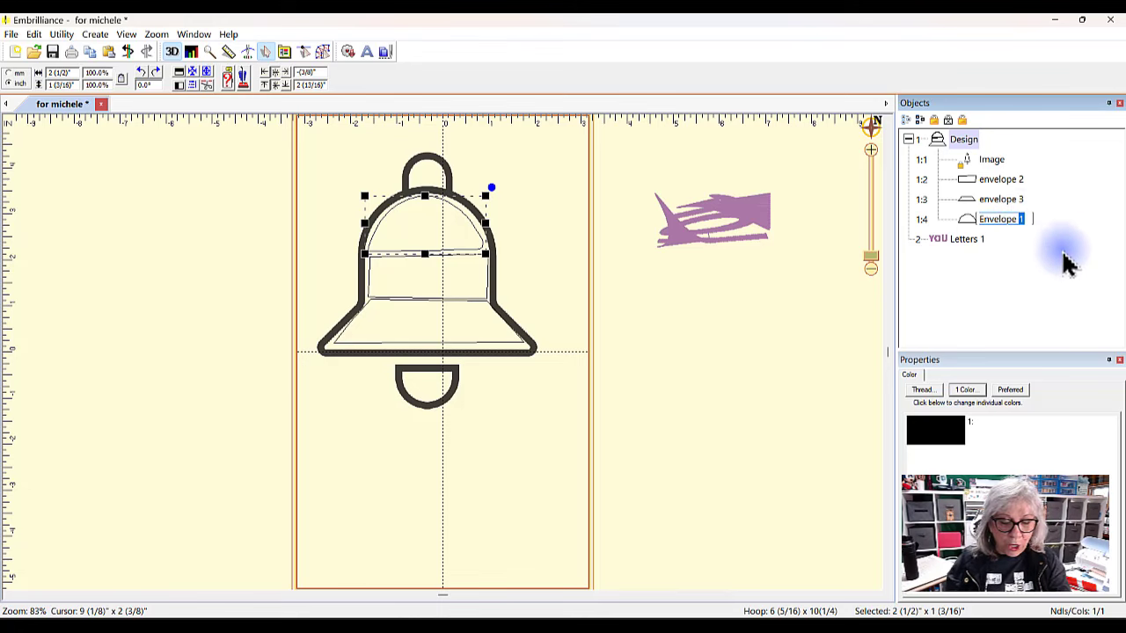
pyautogui.press('BackSpace')
pyautogui.write('4')
pyautogui.press('Return')
pyautogui.click(869, 351)
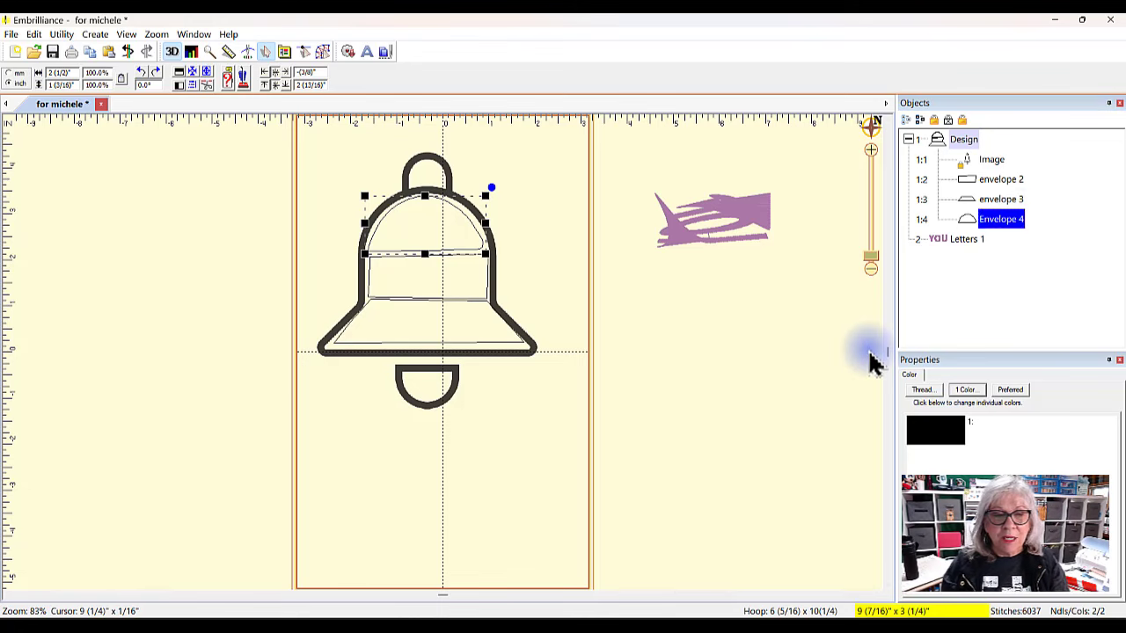
# - Hide the Envelope 4 dome outline
pyautogui.click(421, 199)
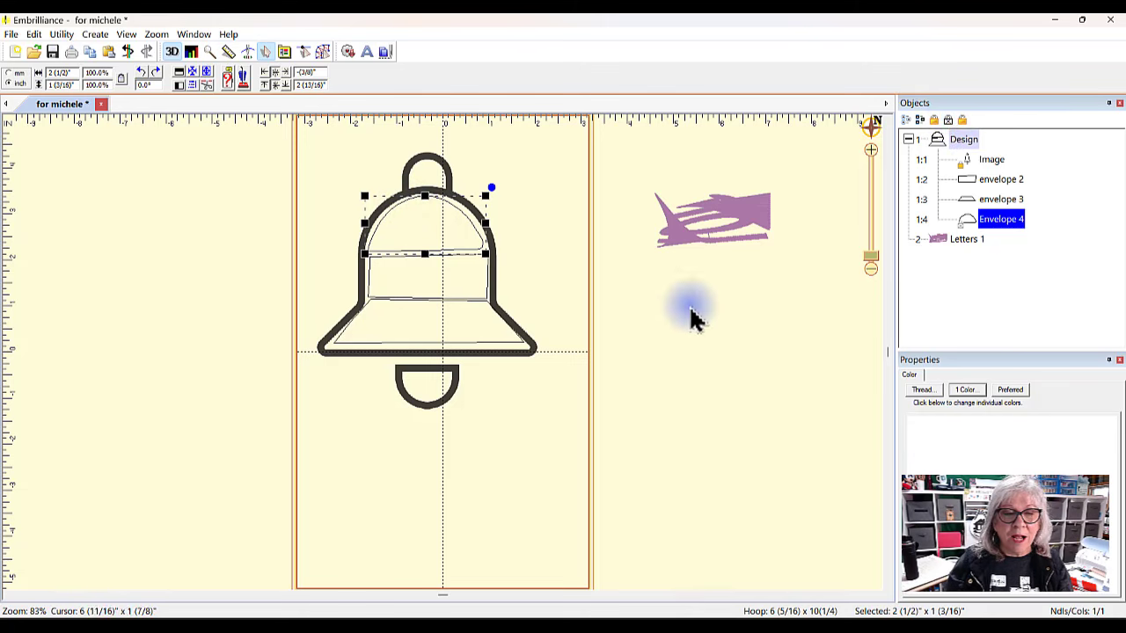
pyautogui.click(683, 387)
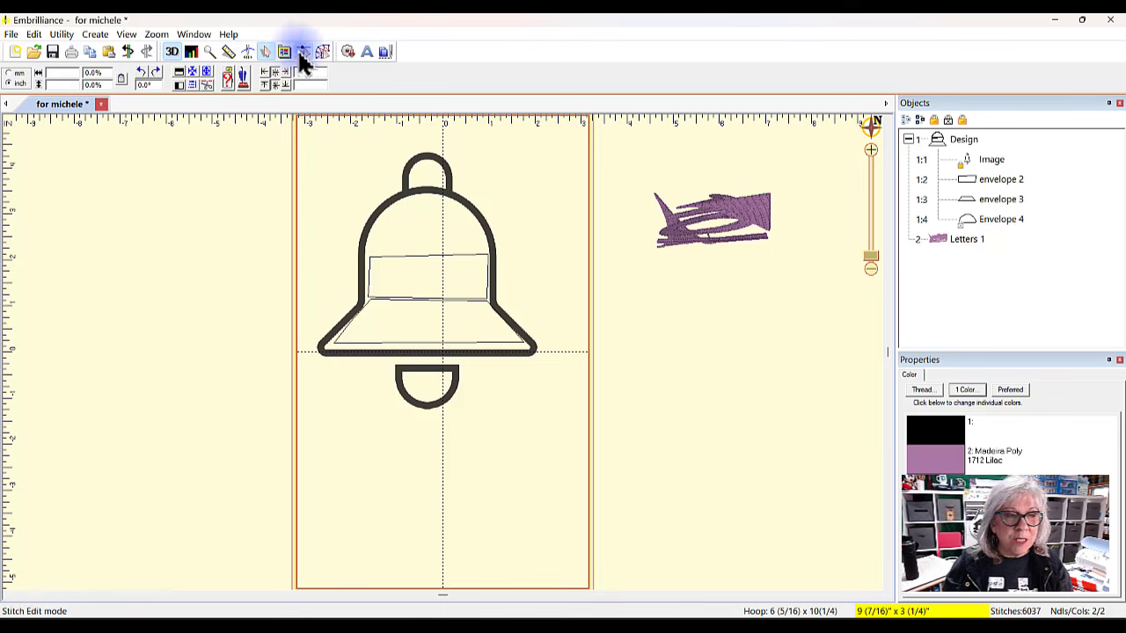
# - Draw a new closed outline inside the bell's dome, about 2 7/16 by 1 1/8 inches, starting on the dome's upper-left curve
pyautogui.click(322, 53)
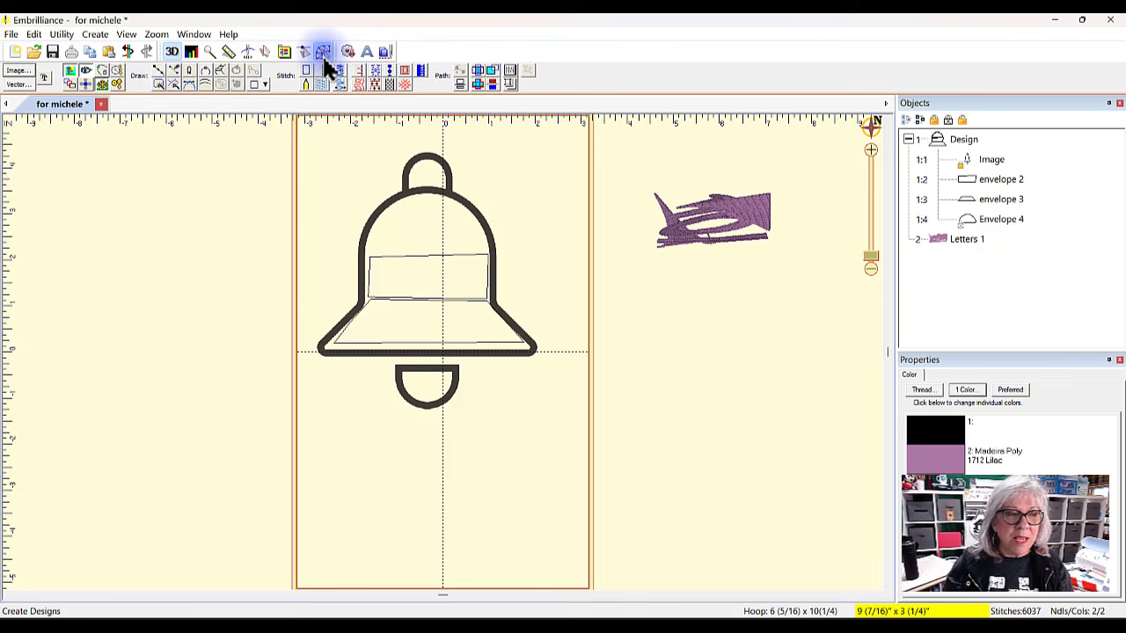
pyautogui.click(161, 74)
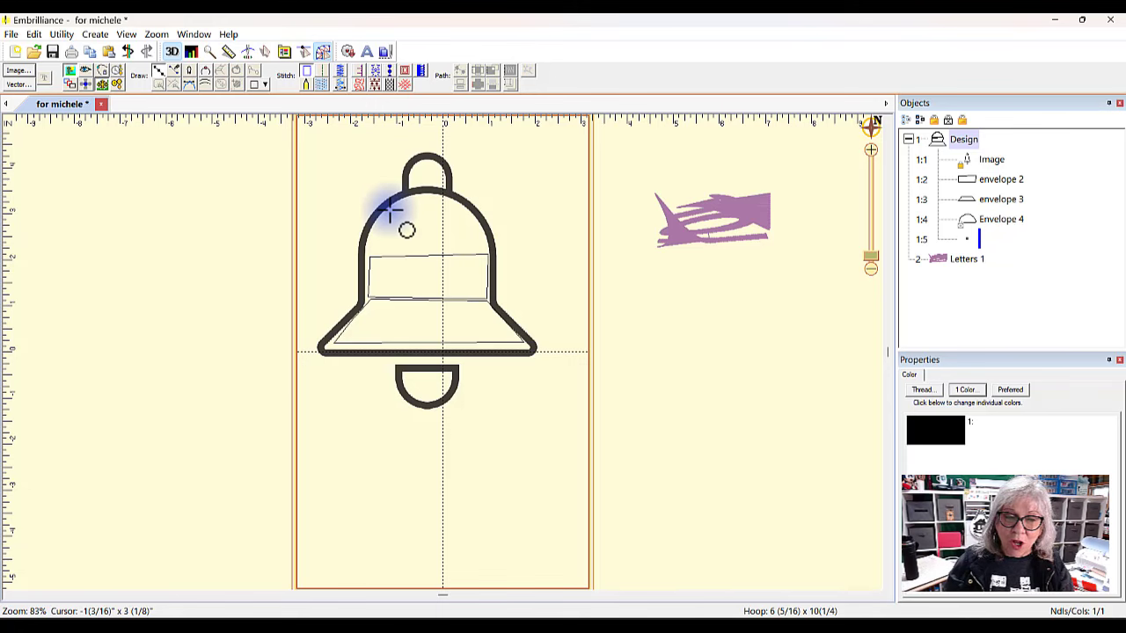
pyautogui.click(390, 209)
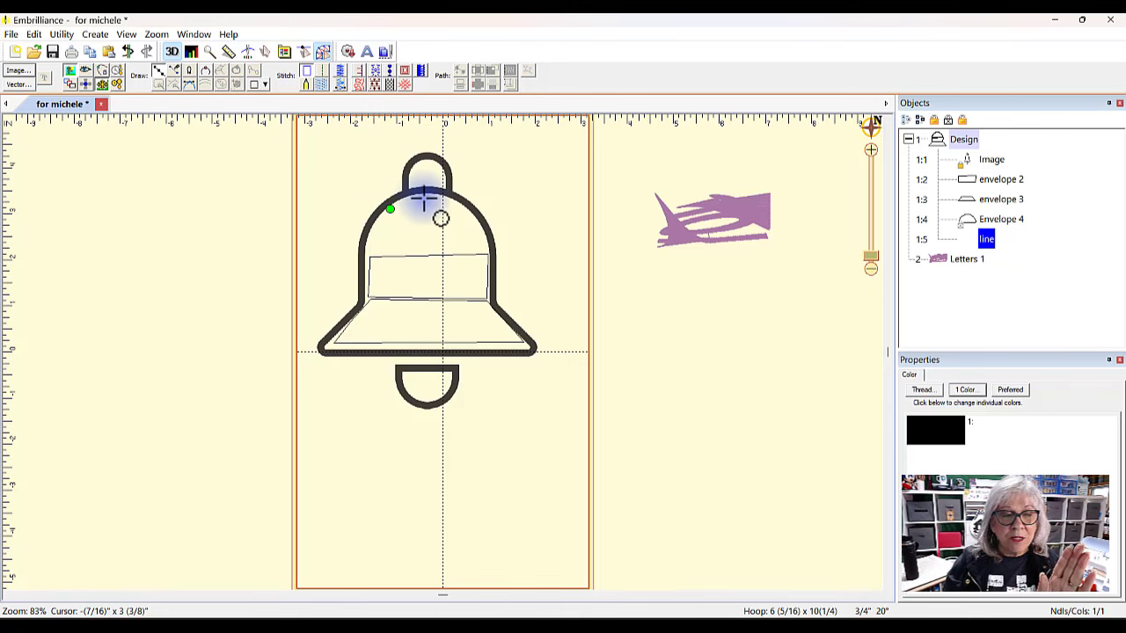
pyautogui.click(425, 197)
pyautogui.click(458, 208)
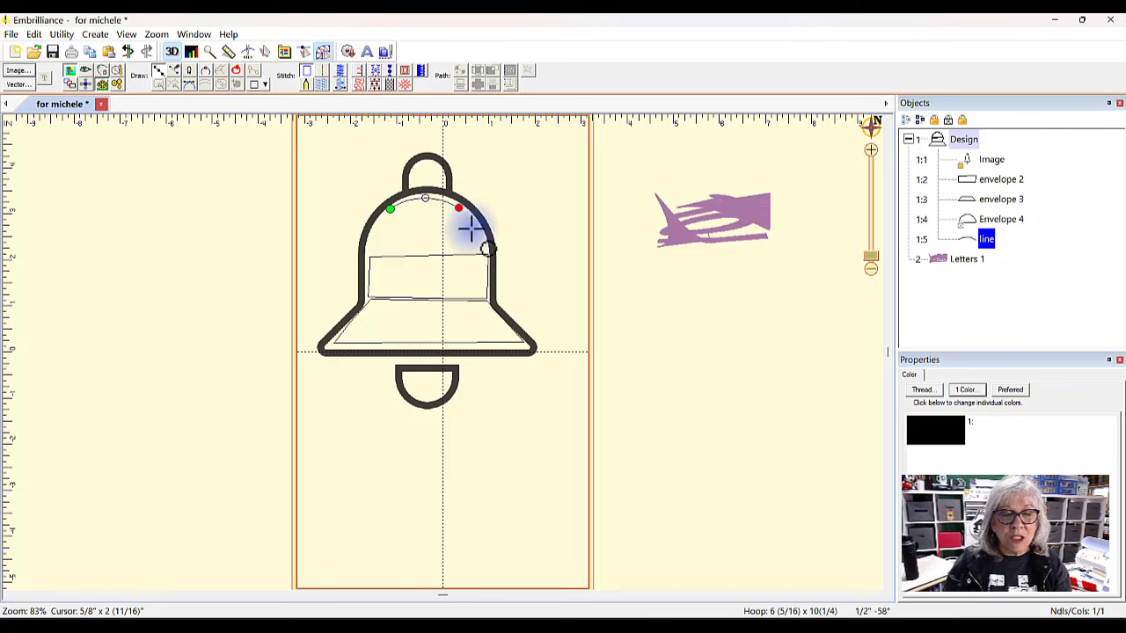
pyautogui.click(475, 231)
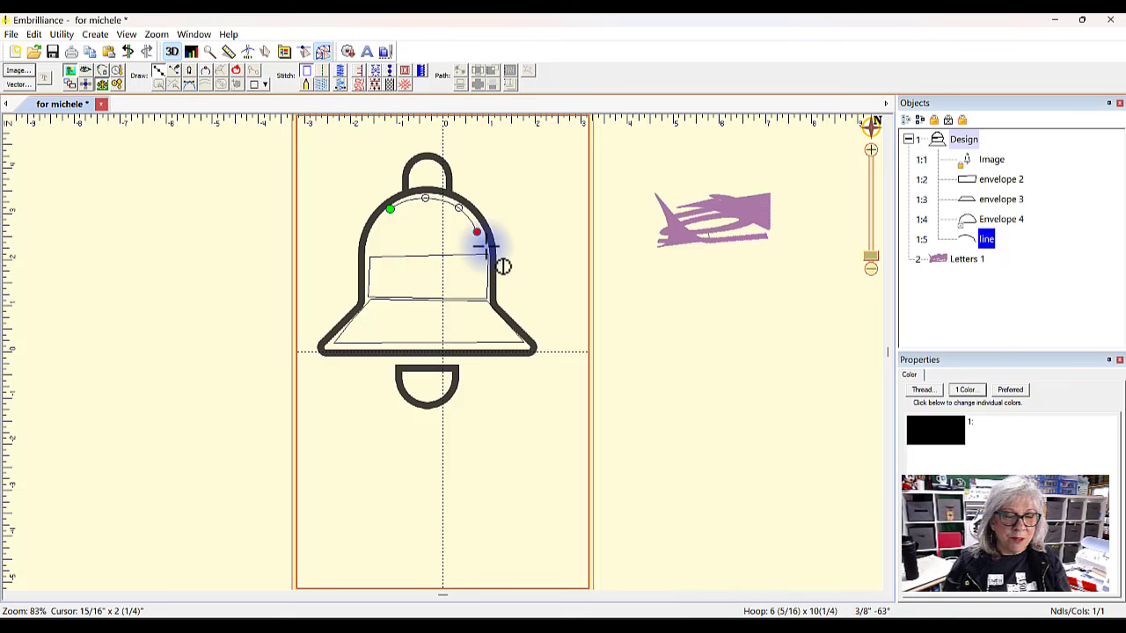
pyautogui.click(371, 251)
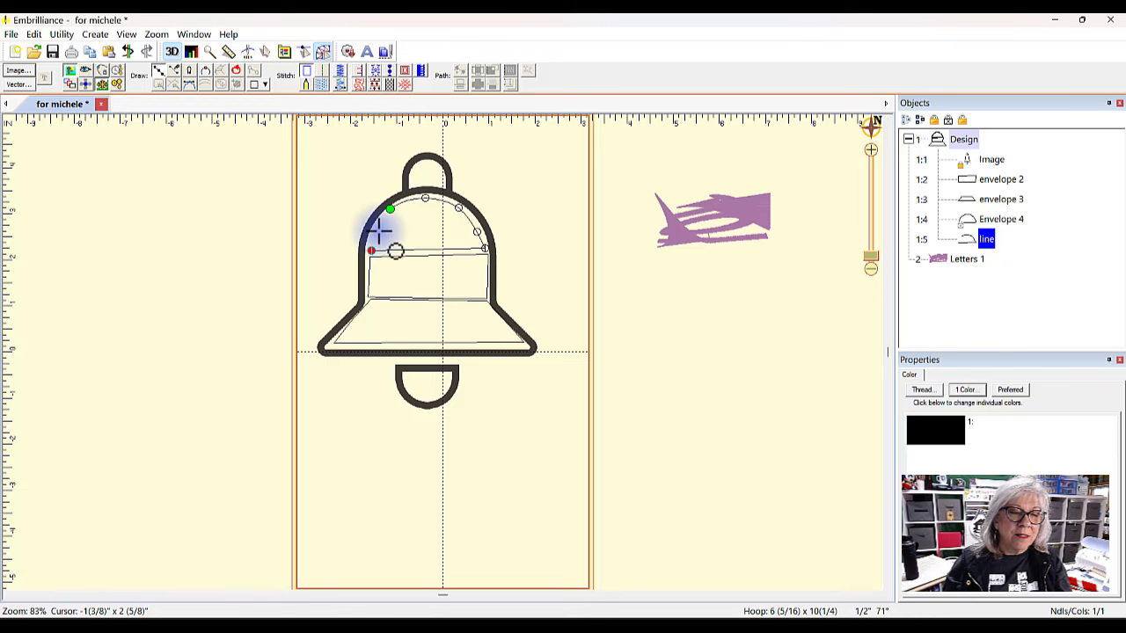
pyautogui.click(236, 73)
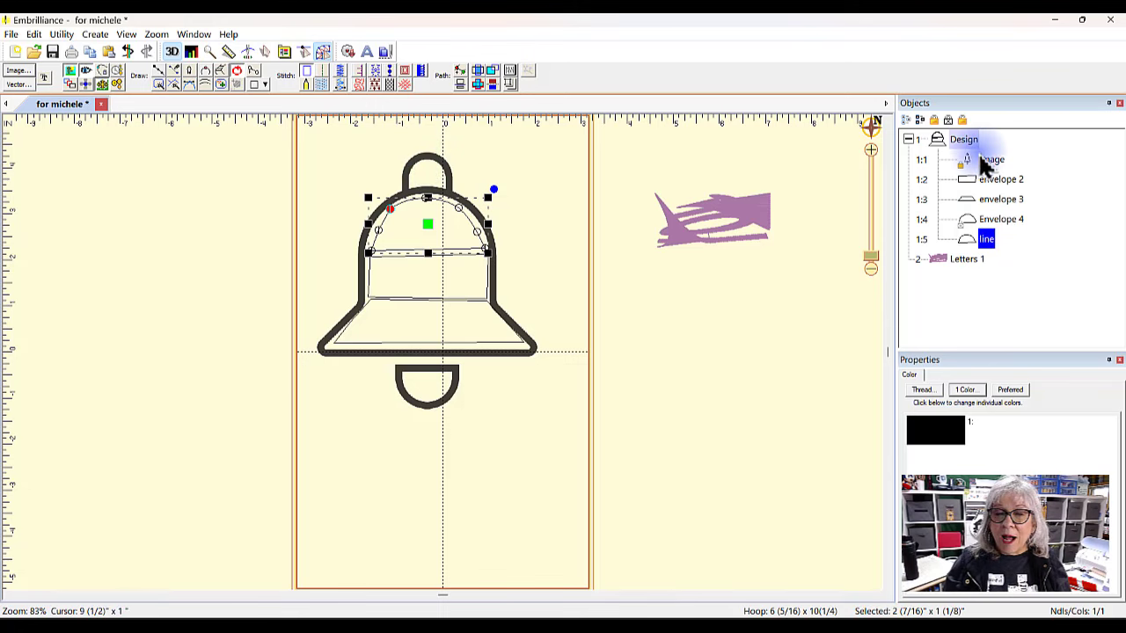
# - Rename the new dome outline as envelope 1 and fit the YOU lettering into it
pyautogui.click(988, 243)
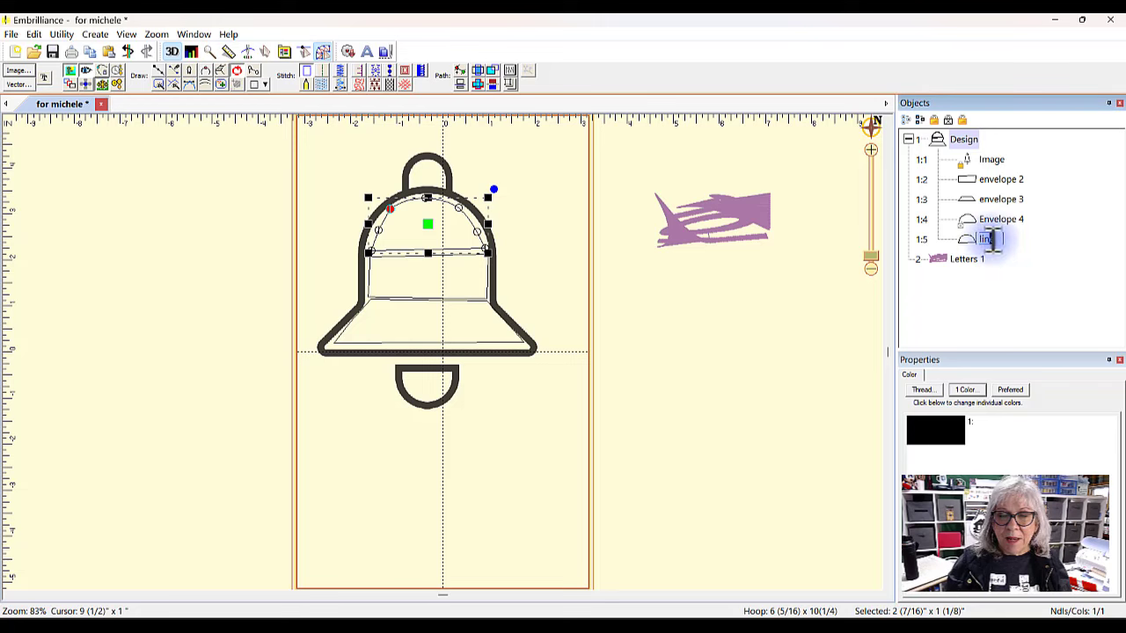
pyautogui.click(1006, 245)
pyautogui.click(991, 243)
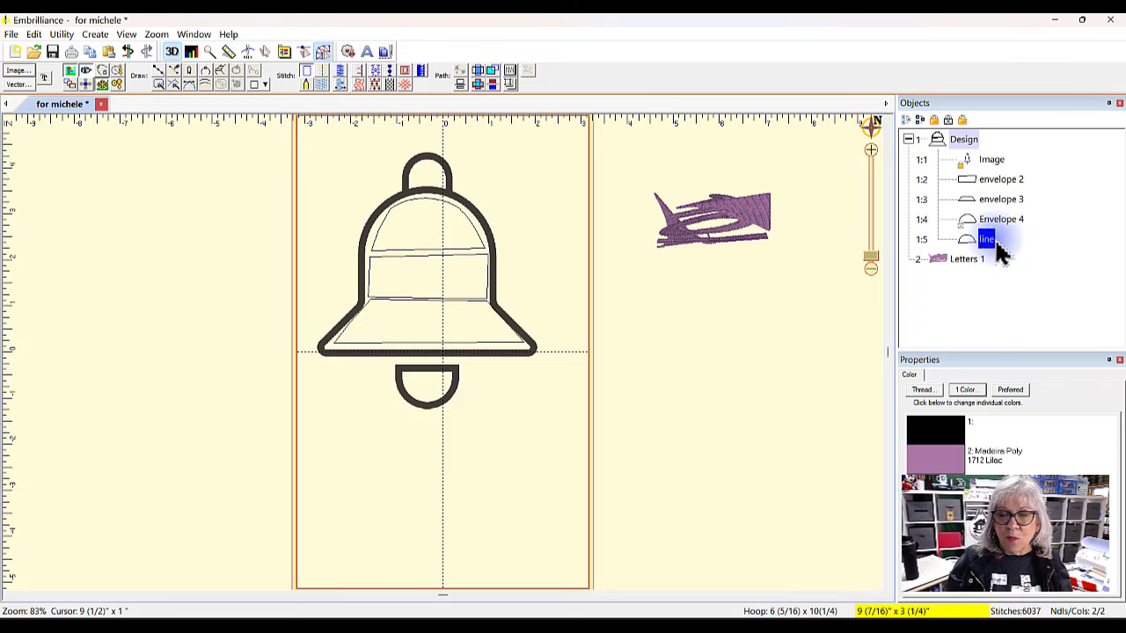
pyautogui.click(987, 244)
pyautogui.click(987, 244)
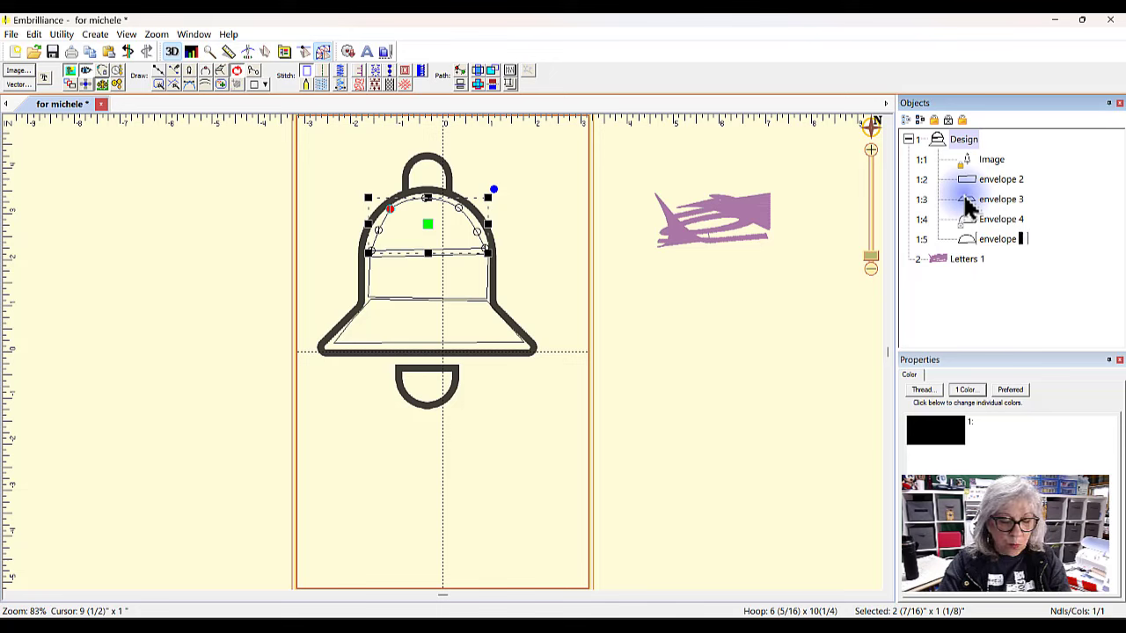
pyautogui.write('envelope 1')
pyautogui.press('Return')
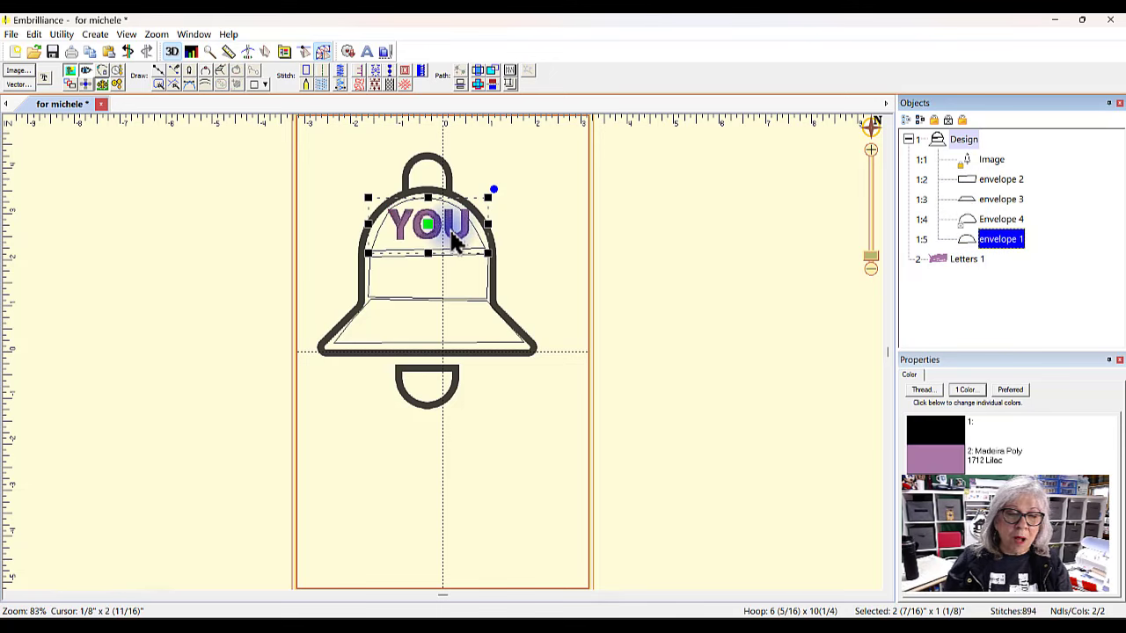
pyautogui.click(540, 231)
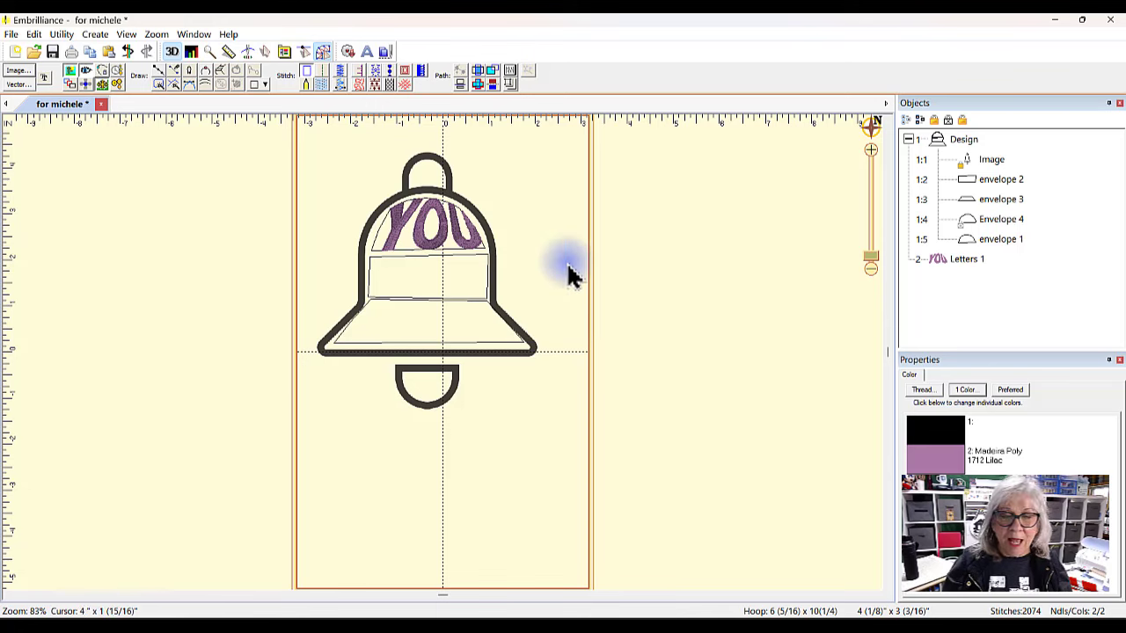
# - Move the envelope 2 rectangle out of the bell's middle section to the empty area outside the hoop
pyautogui.click(429, 270)
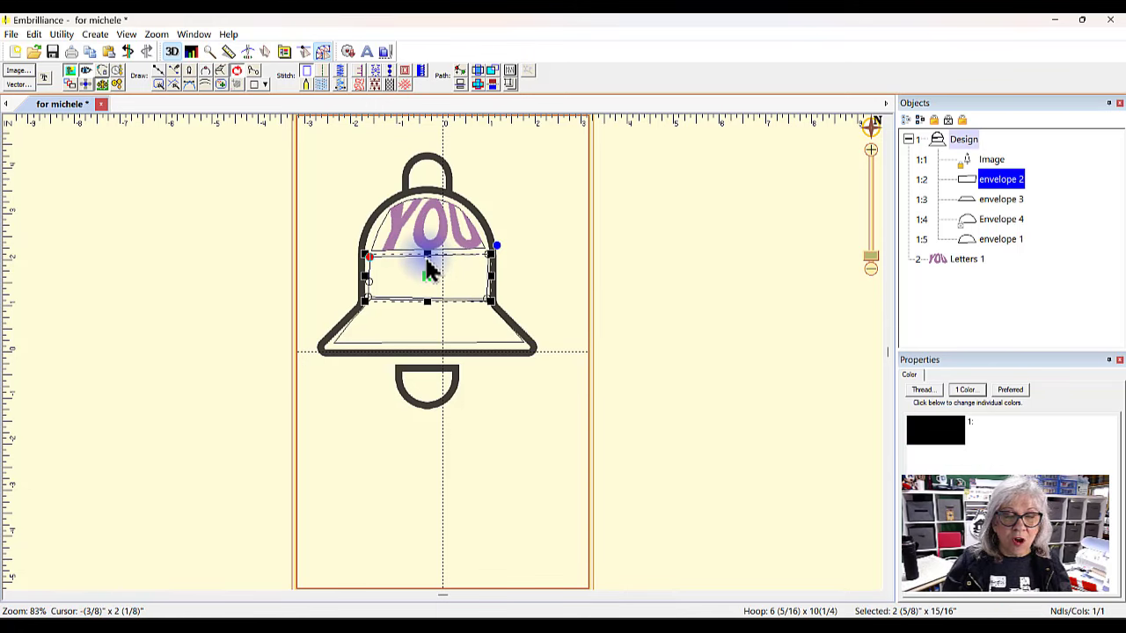
pyautogui.moveTo(421, 255); pyautogui.dragTo(688, 273)
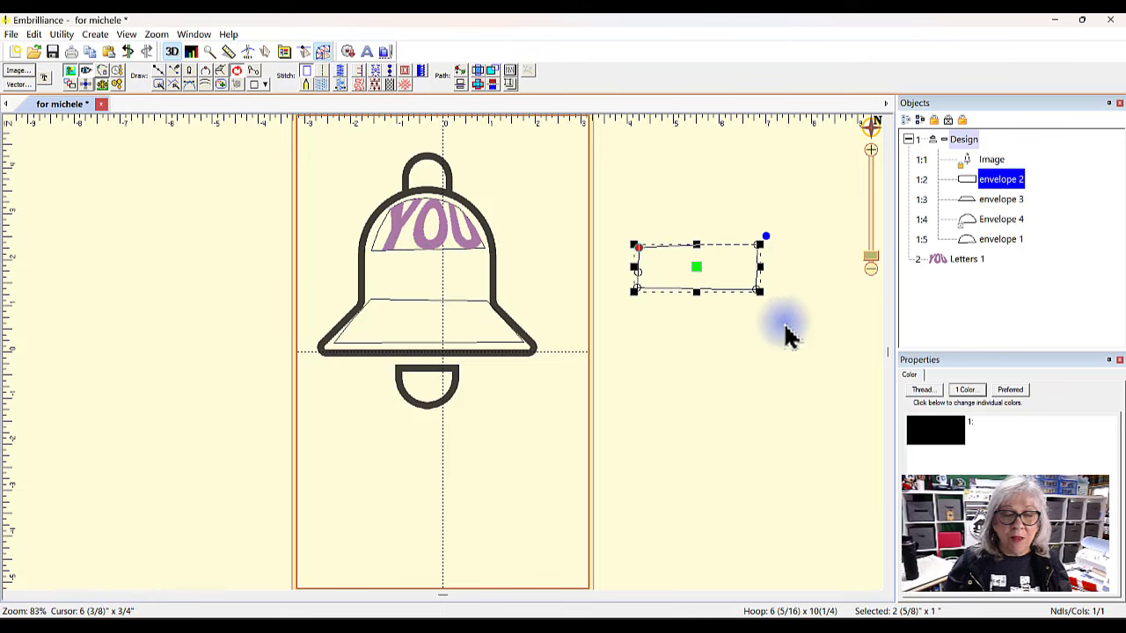
# - Draw a new closed four-sided outline in the bell's middle section, about 2 1/2 by 15/16 inches, starting at the centre of its top edge
pyautogui.click(159, 83)
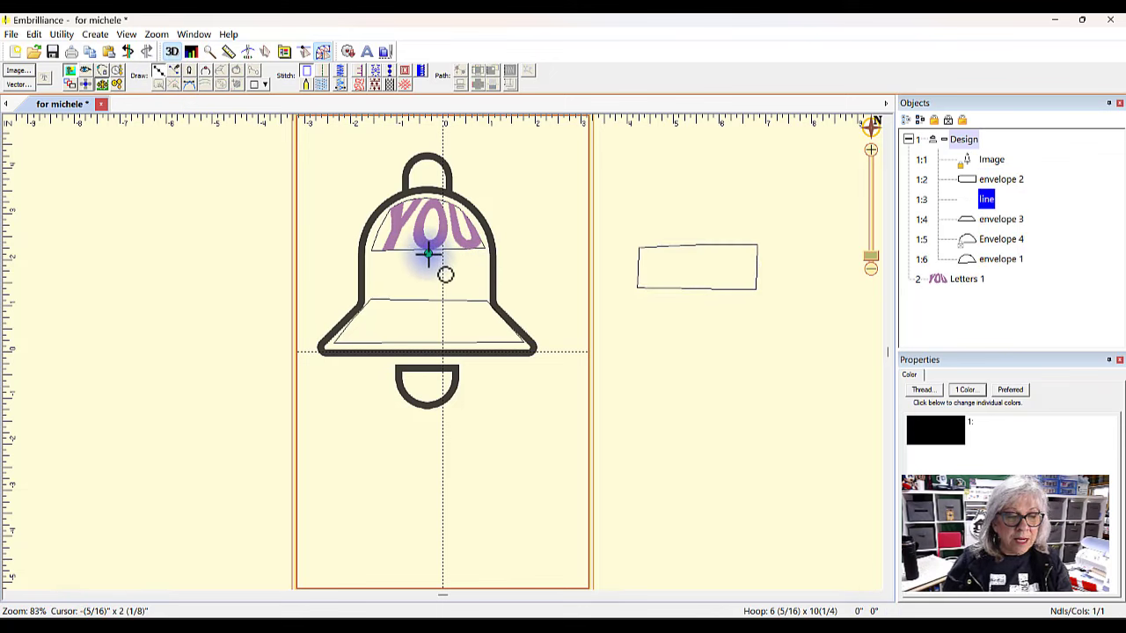
pyautogui.click(428, 255)
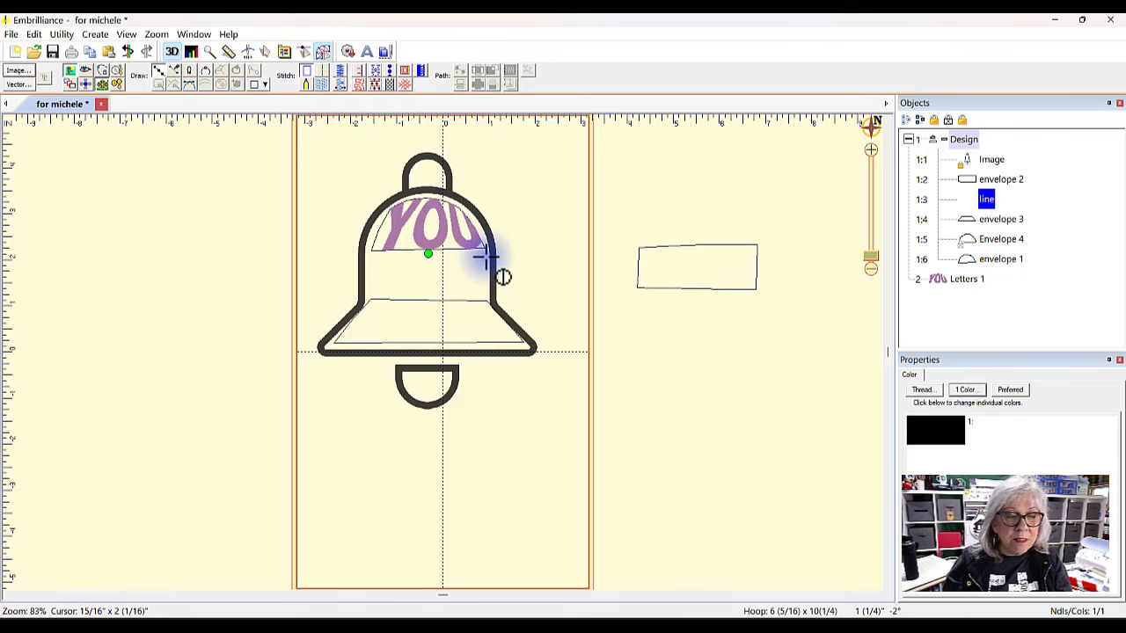
pyautogui.click(485, 256)
pyautogui.click(481, 296)
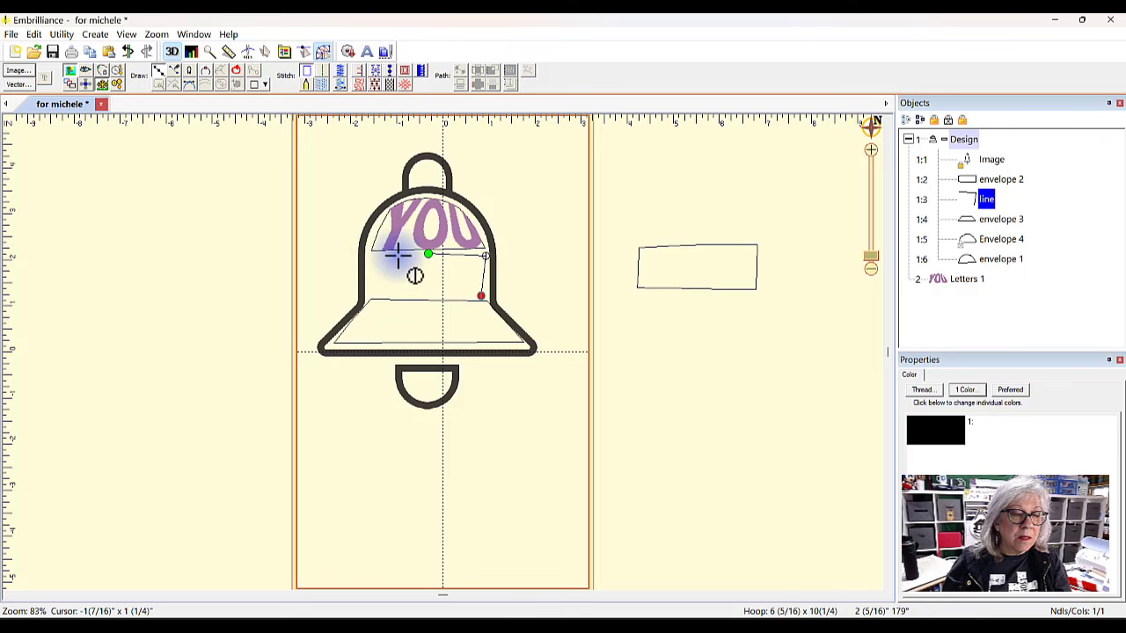
pyautogui.click(399, 255)
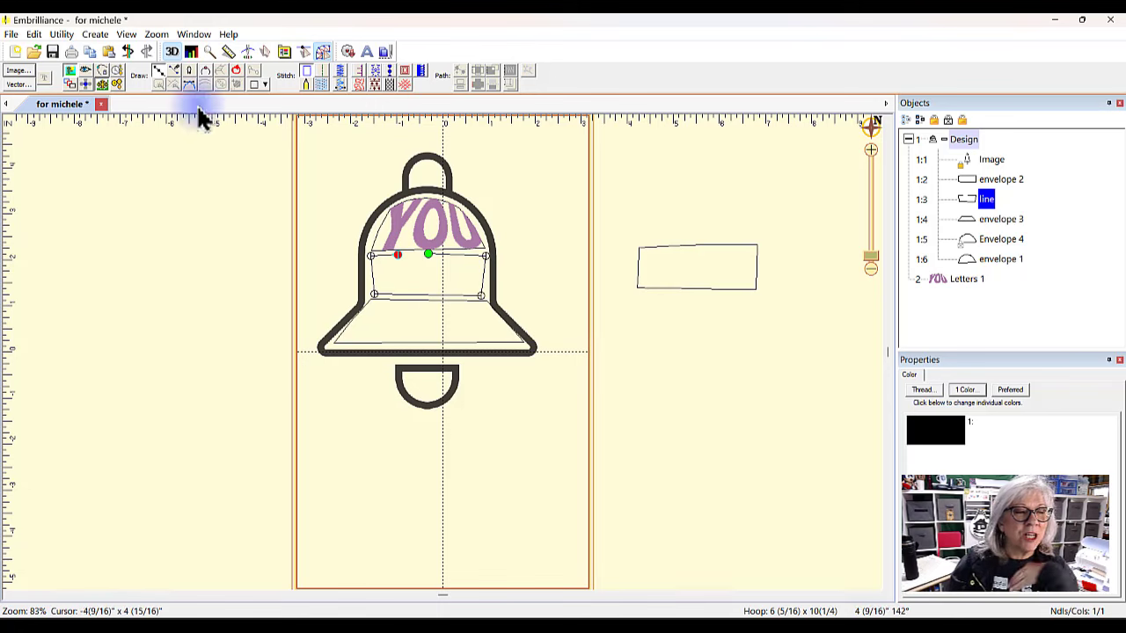
pyautogui.click(236, 70)
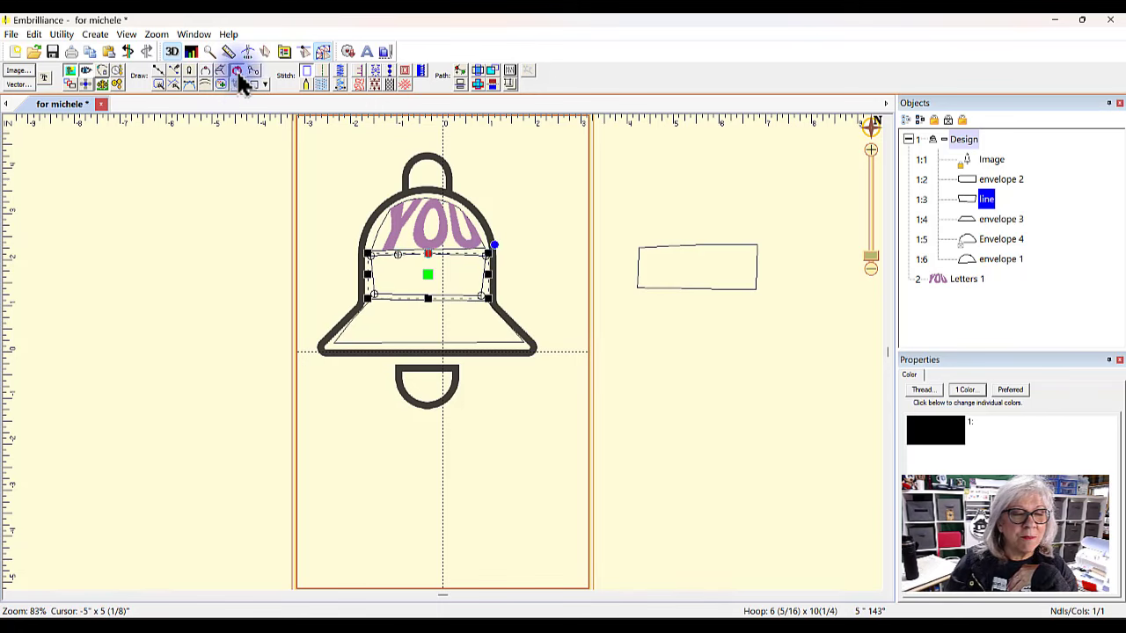
pyautogui.click(782, 472)
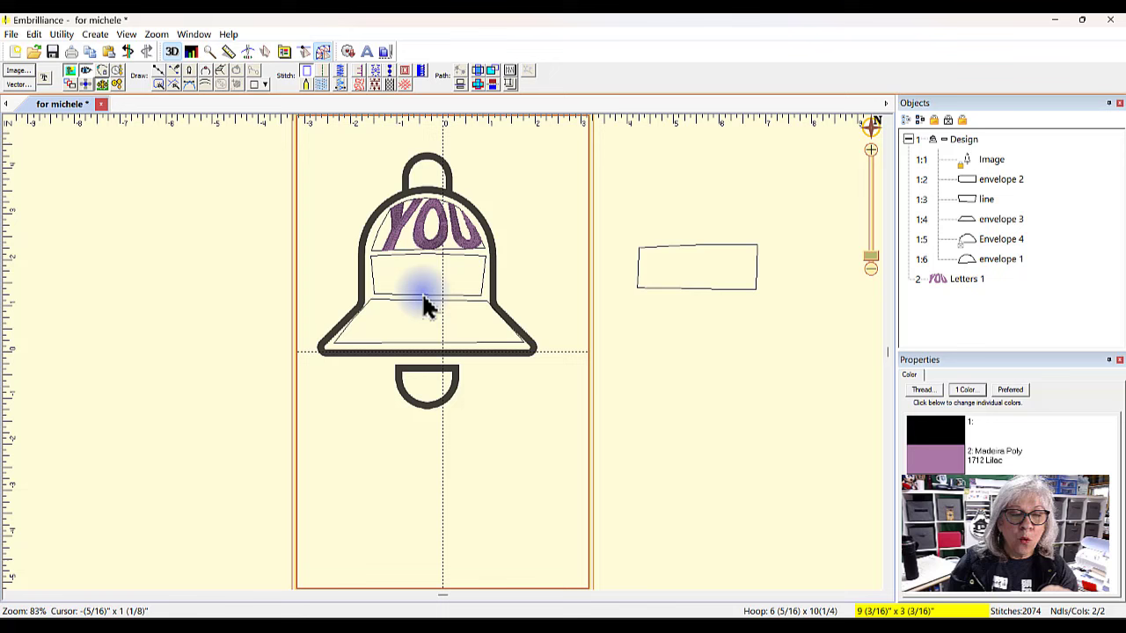
# - Rename the new middle-section outline as envelope 5
pyautogui.click(448, 255)
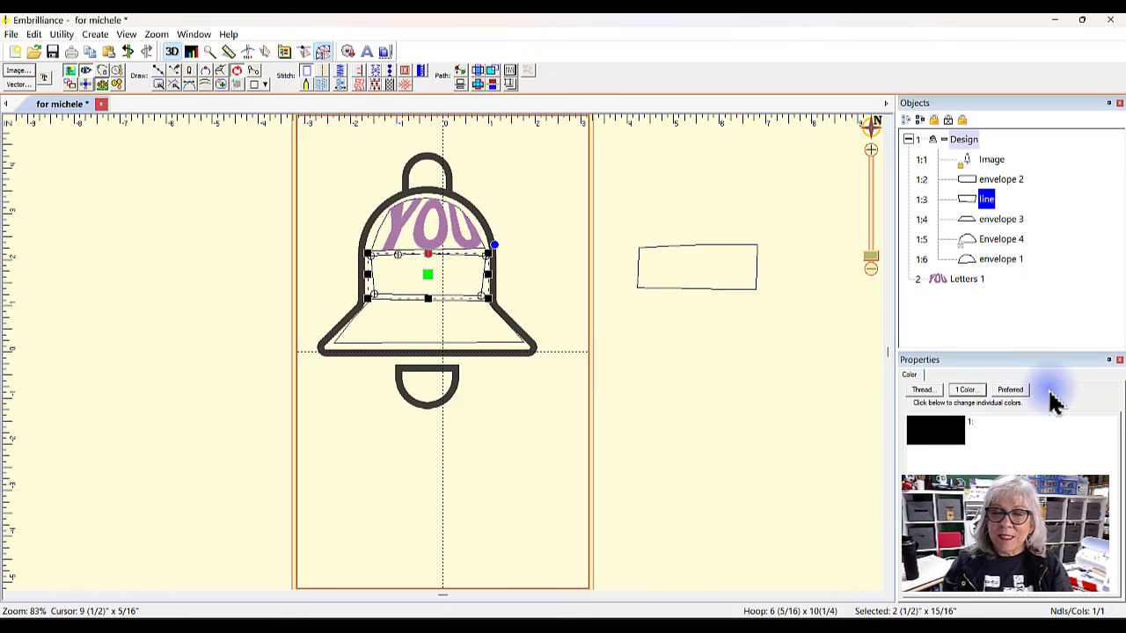
pyautogui.click(988, 199)
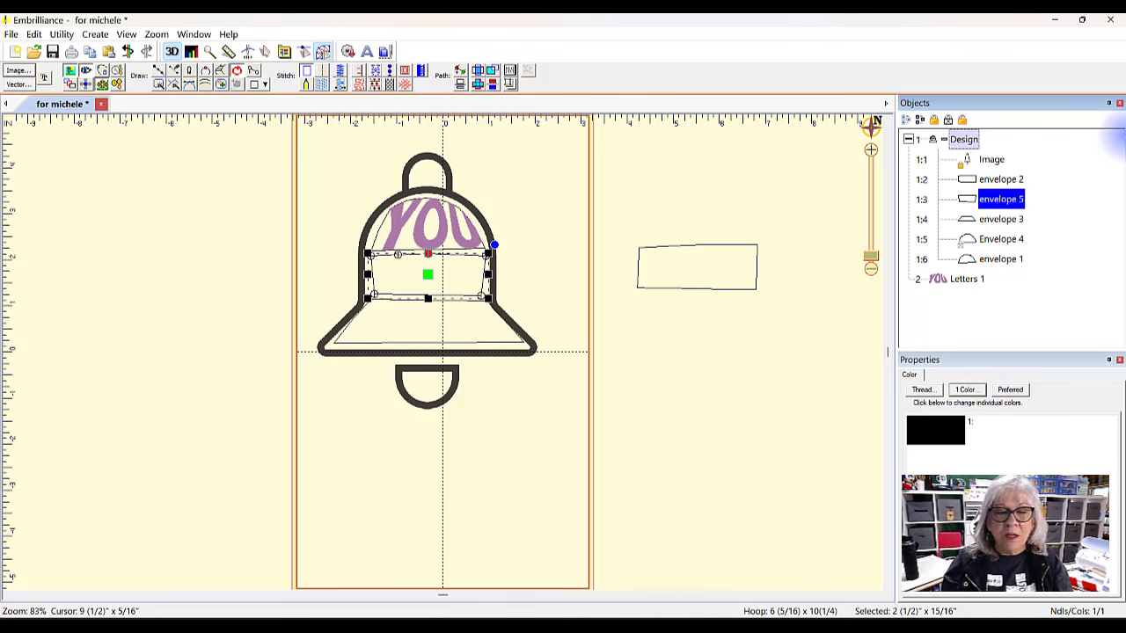
# - Add a new lettering object with the text WRONG to the design
pyautogui.click(721, 495)
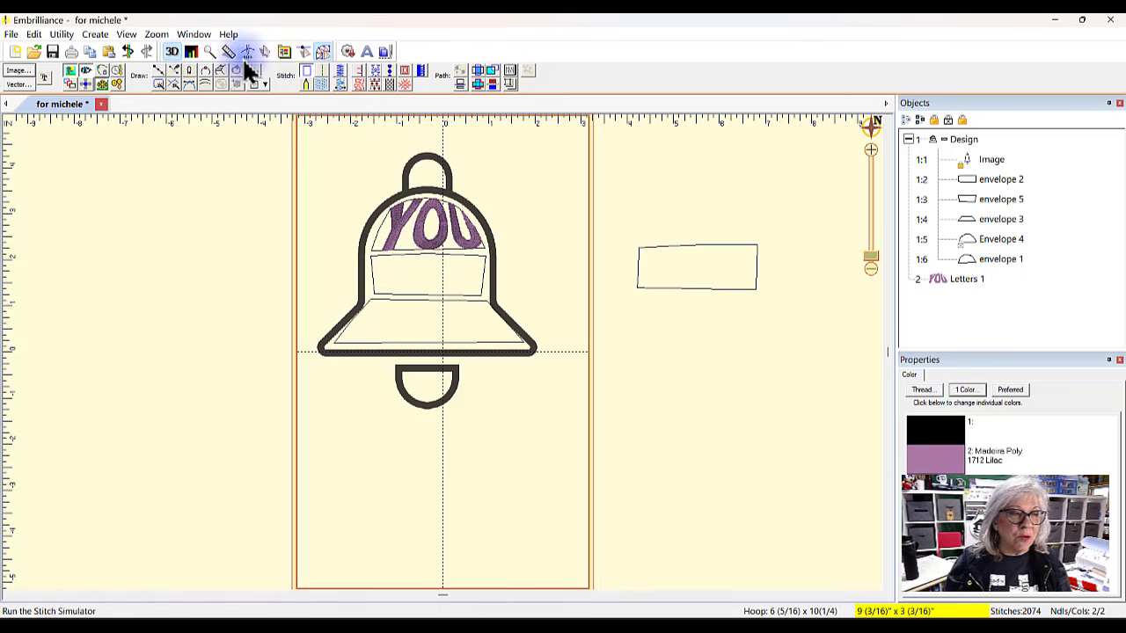
pyautogui.click(369, 53)
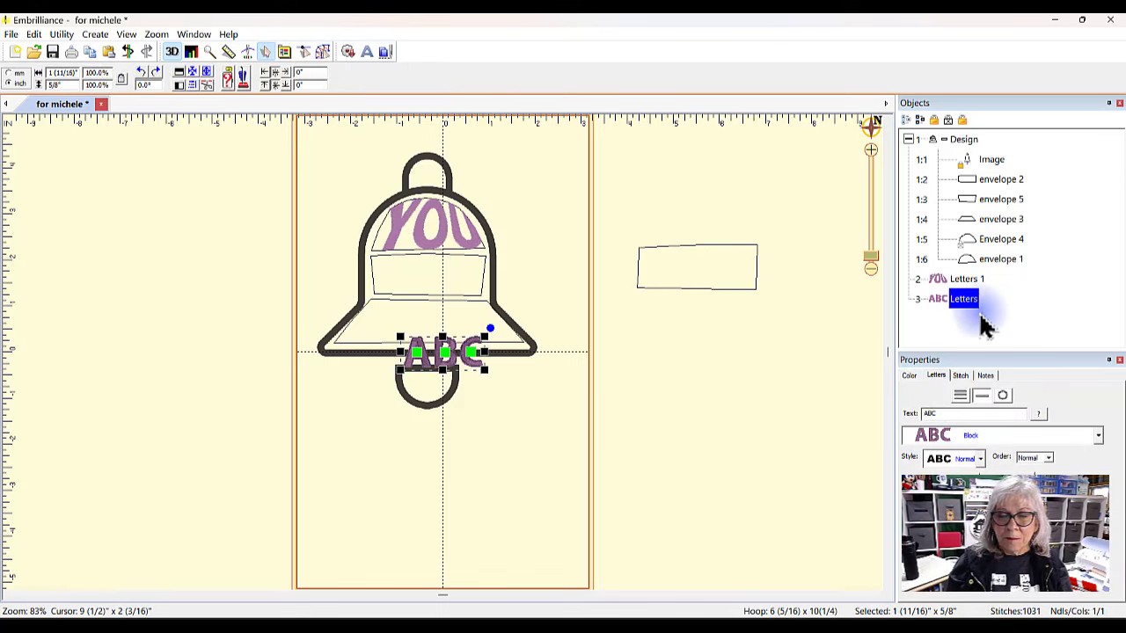
pyautogui.moveTo(961, 413); pyautogui.dragTo(867, 410)
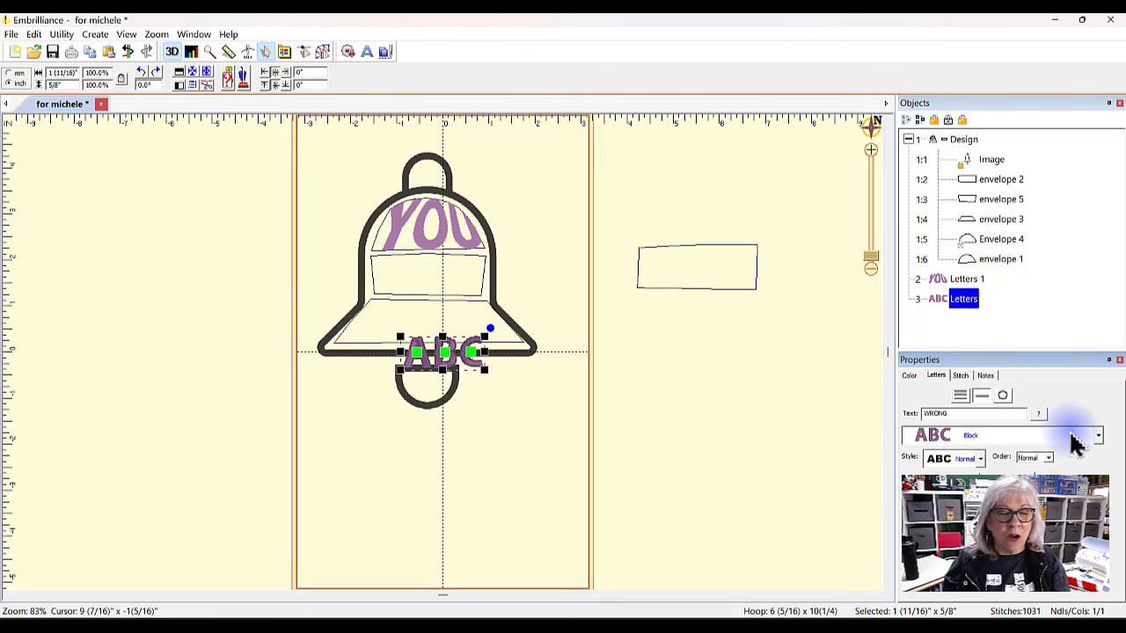
pyautogui.press('Return')
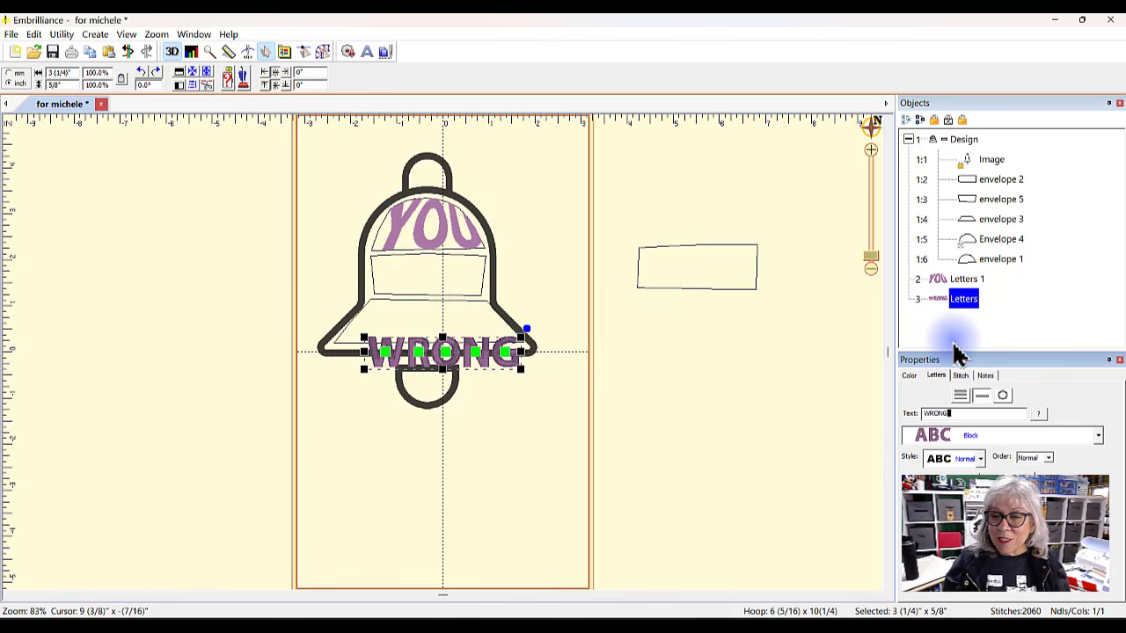
# - Rename the WRONG lettering as Letters 5 to fit it into envelope 5 in the bell's middle section
pyautogui.click(974, 321)
pyautogui.click(971, 300)
pyautogui.click(978, 299)
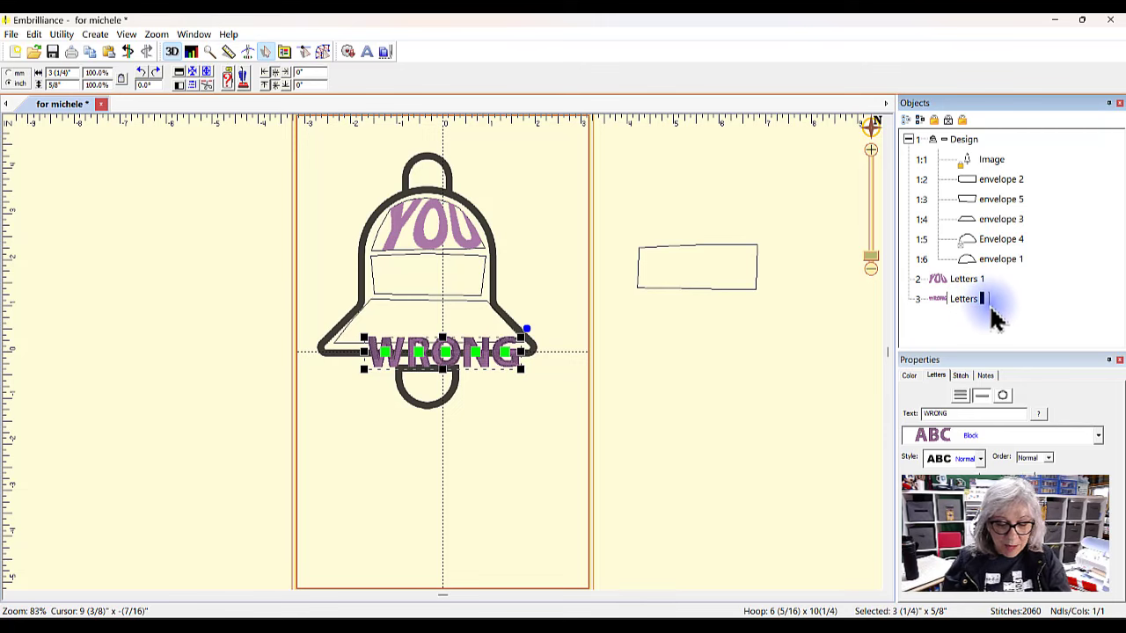
pyautogui.press('Return')
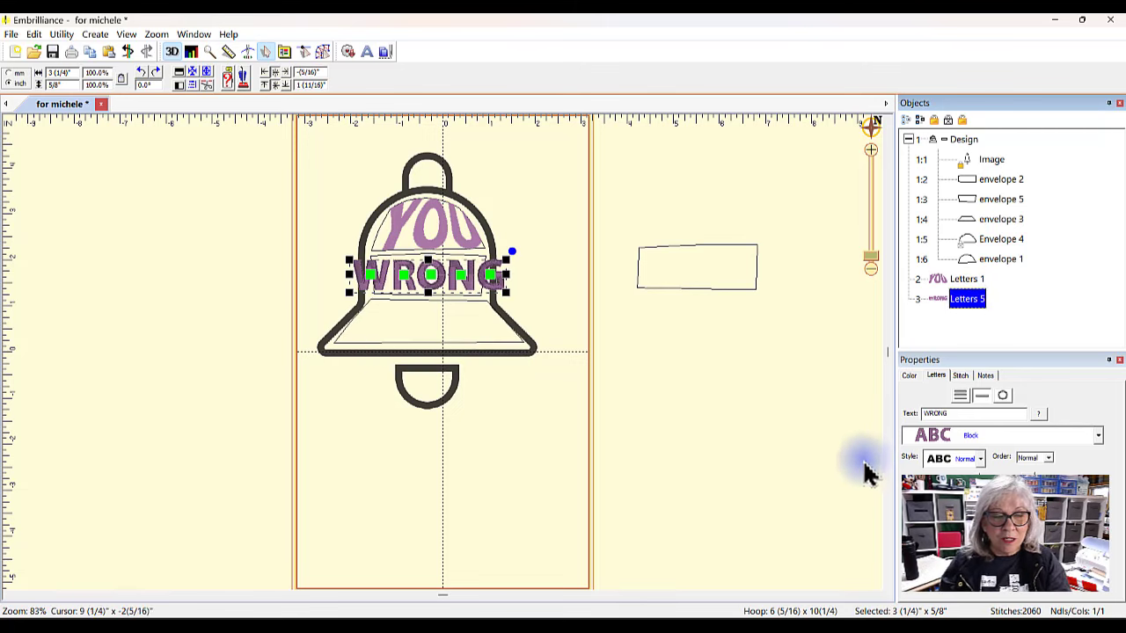
pyautogui.click(515, 384)
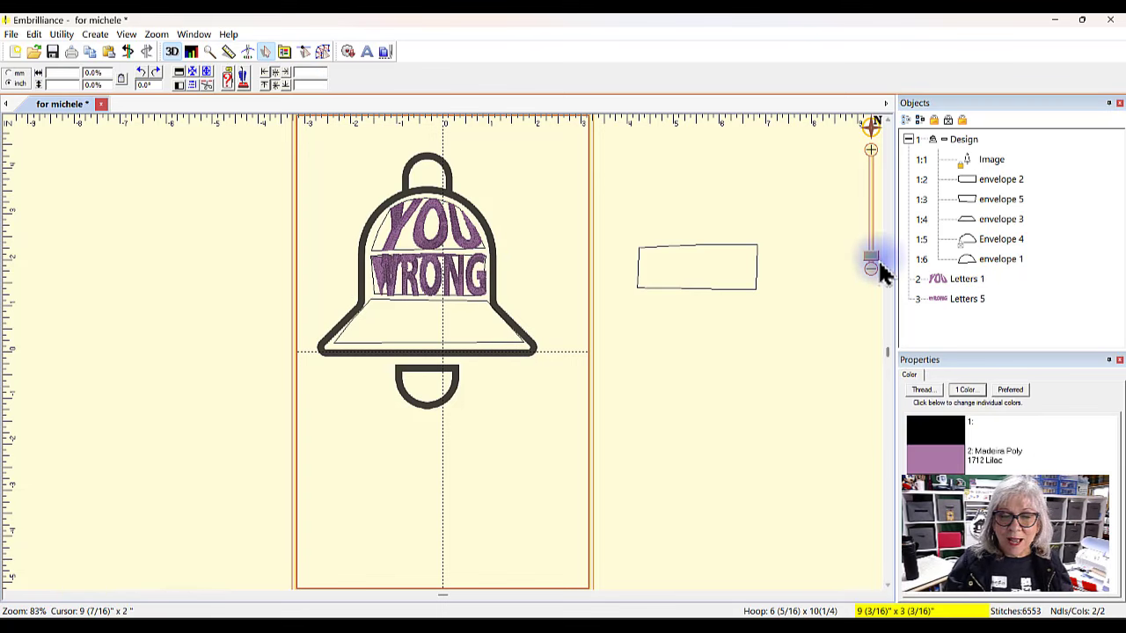
# - Move the WRONG lettering out of the bell's middle section to the empty area outside the hoop, below envelope 2
pyautogui.moveTo(877, 264); pyautogui.dragTo(874, 254)
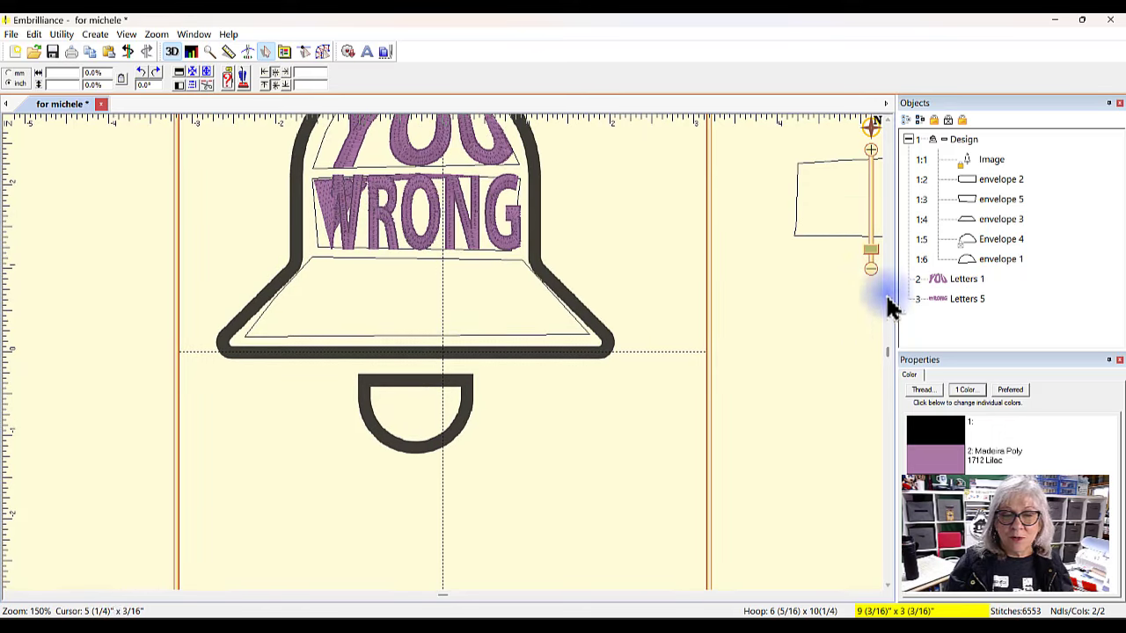
pyautogui.moveTo(870, 251); pyautogui.dragTo(874, 275)
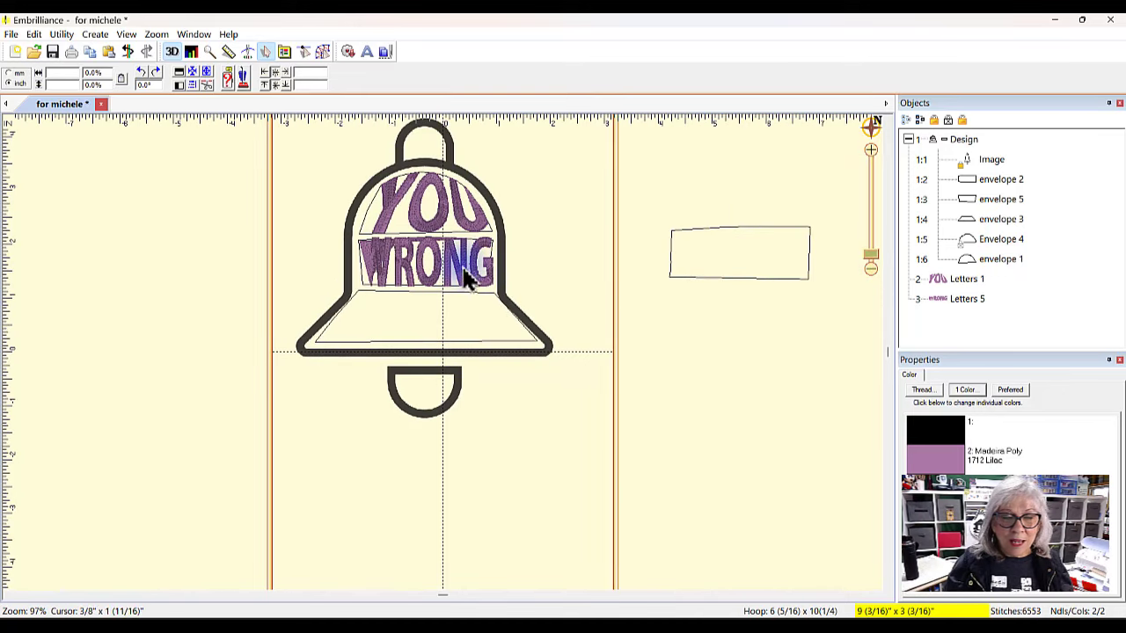
pyautogui.moveTo(466, 278); pyautogui.dragTo(772, 491)
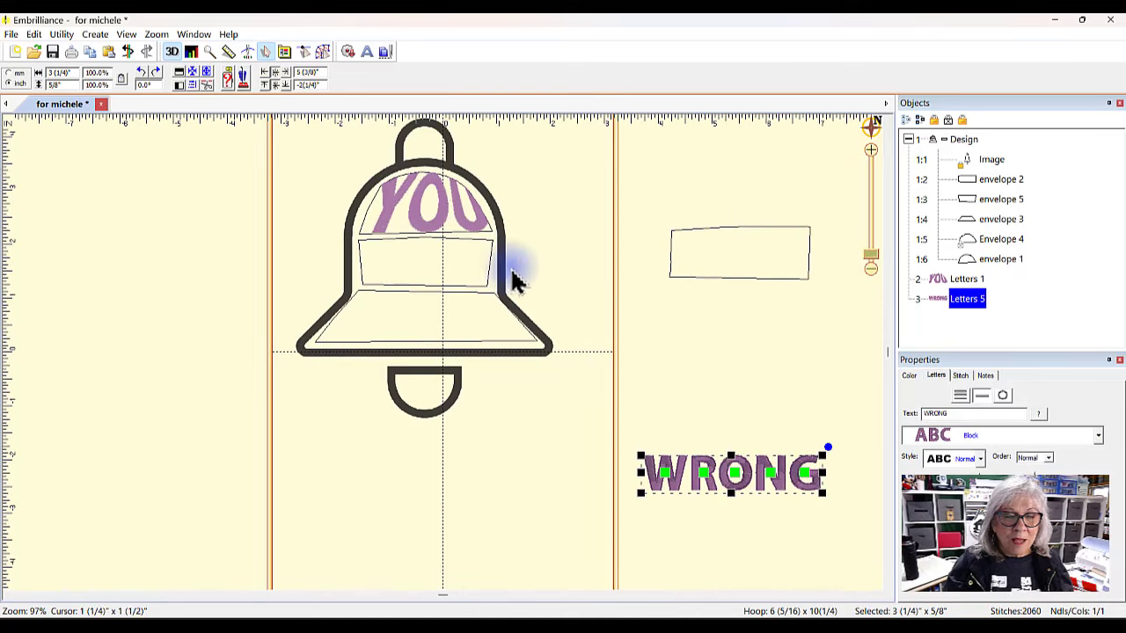
pyautogui.click(484, 249)
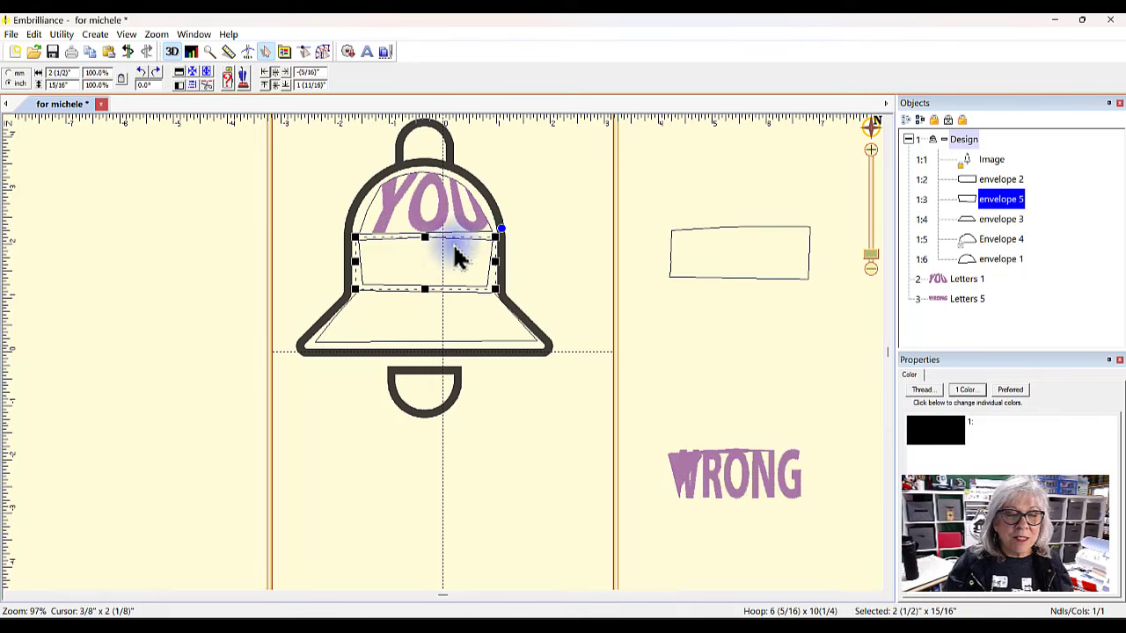
pyautogui.click(467, 246)
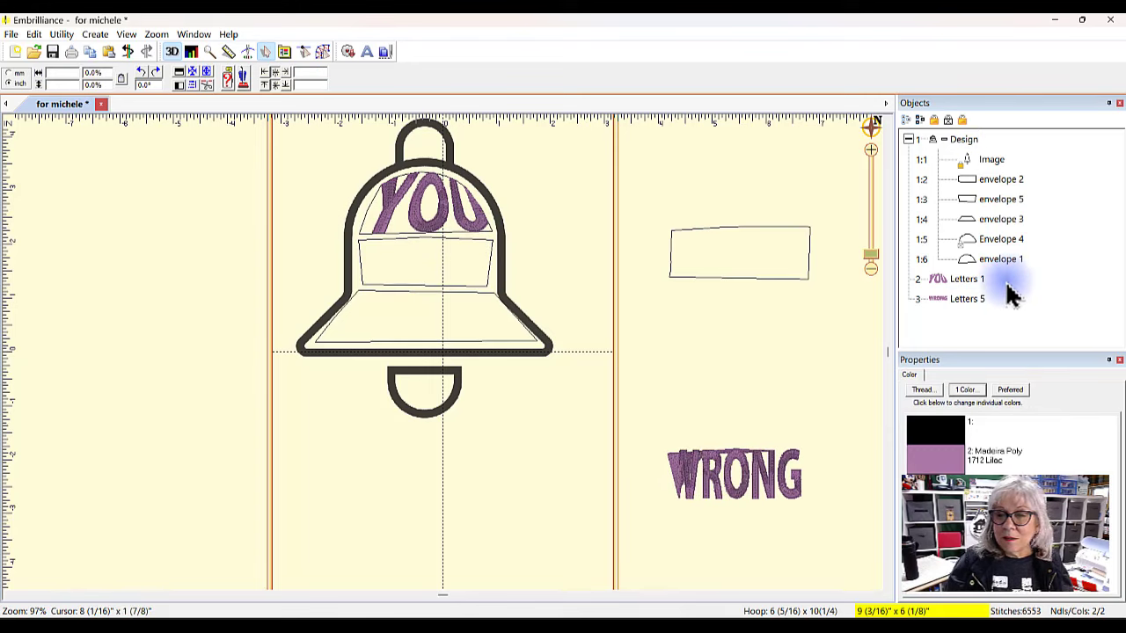
# - Compare the outlines and start points of envelope 2 and envelope 5
pyautogui.click(1000, 240)
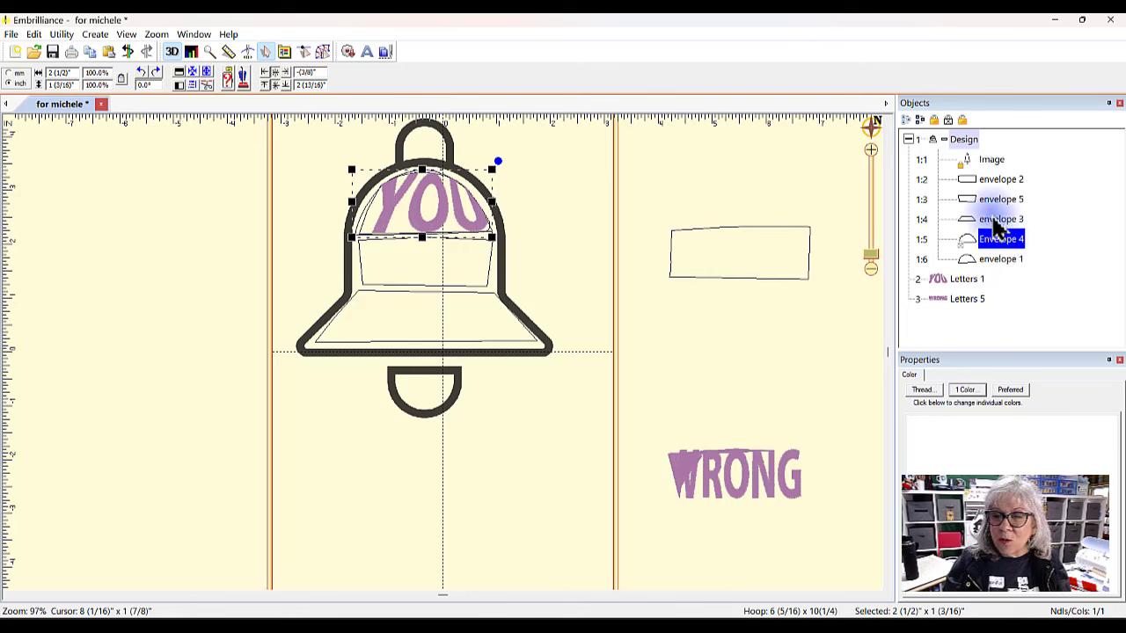
pyautogui.click(994, 219)
pyautogui.click(989, 199)
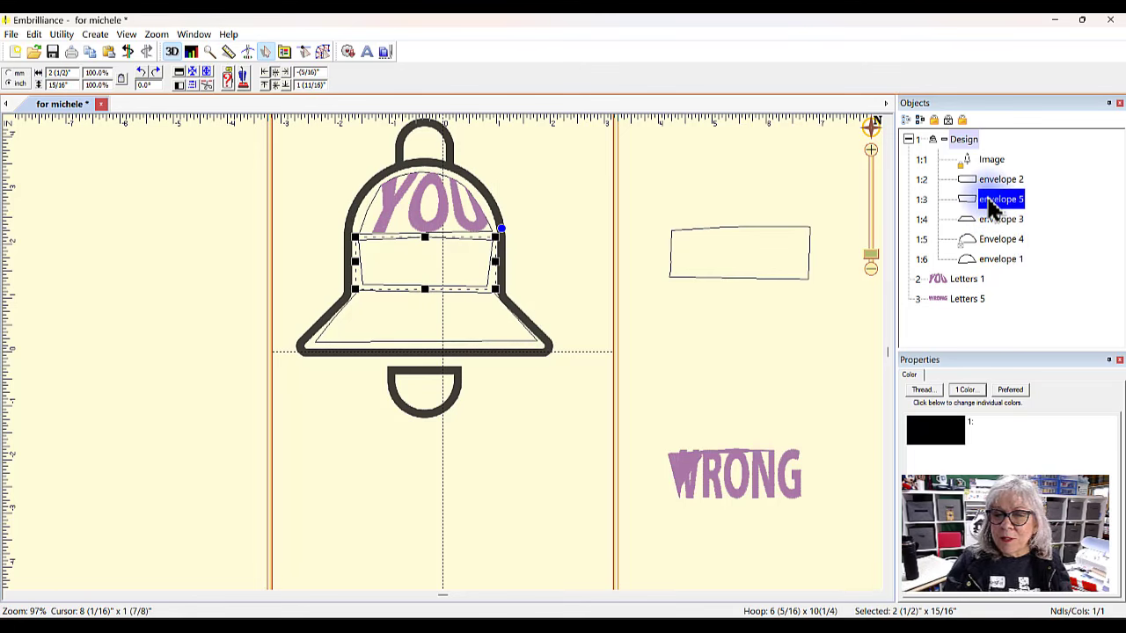
pyautogui.click(1001, 180)
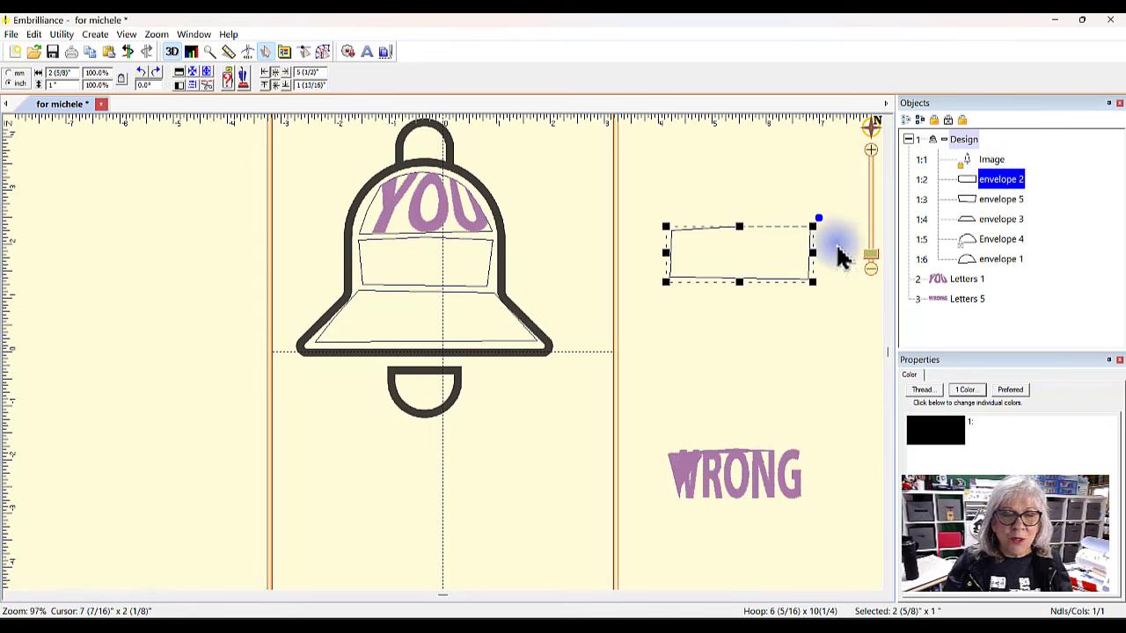
pyautogui.click(758, 262)
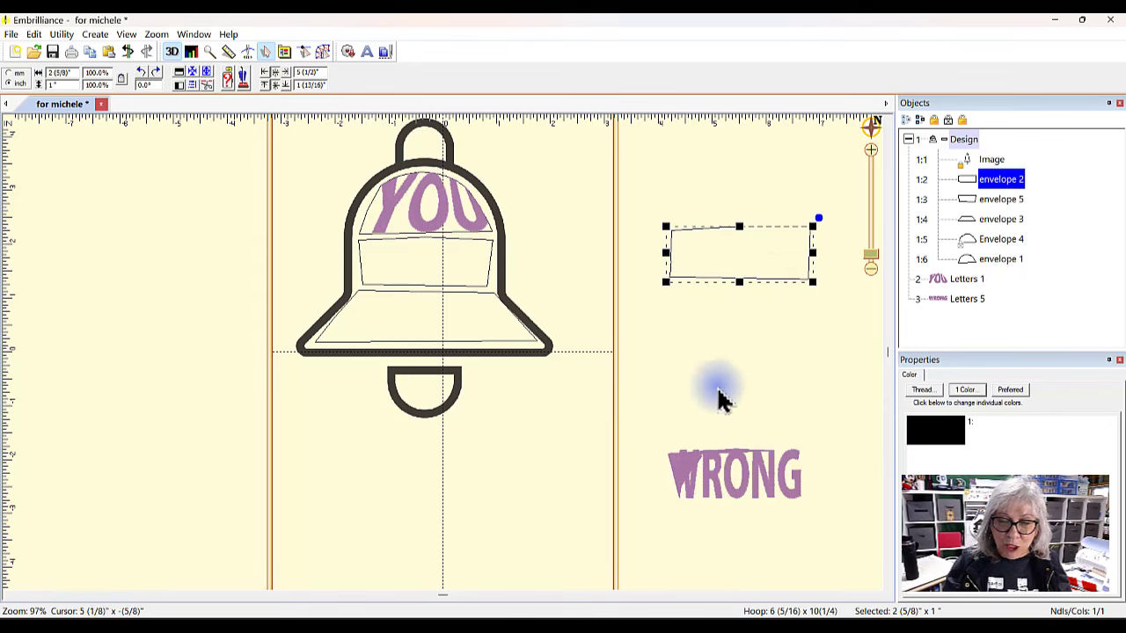
pyautogui.click(678, 235)
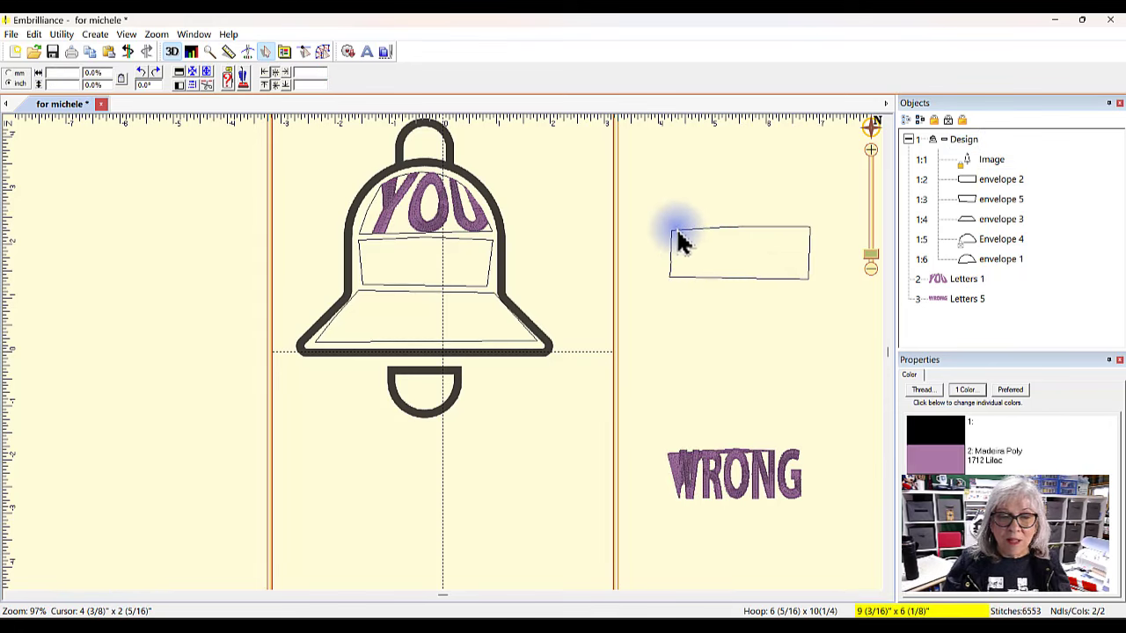
pyautogui.click(806, 290)
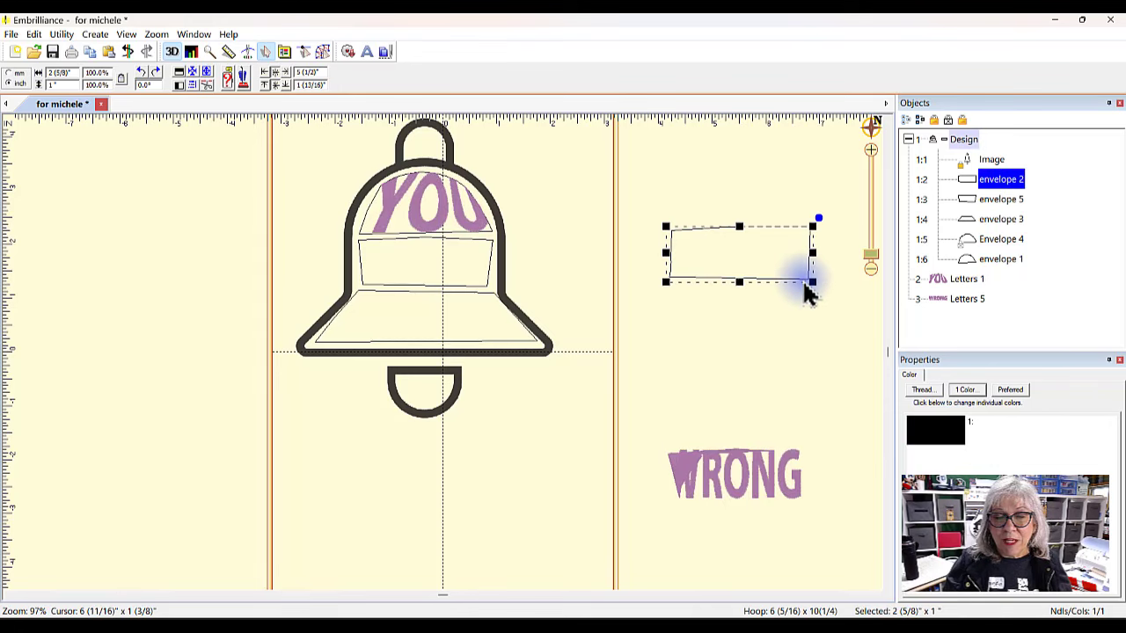
pyautogui.click(324, 52)
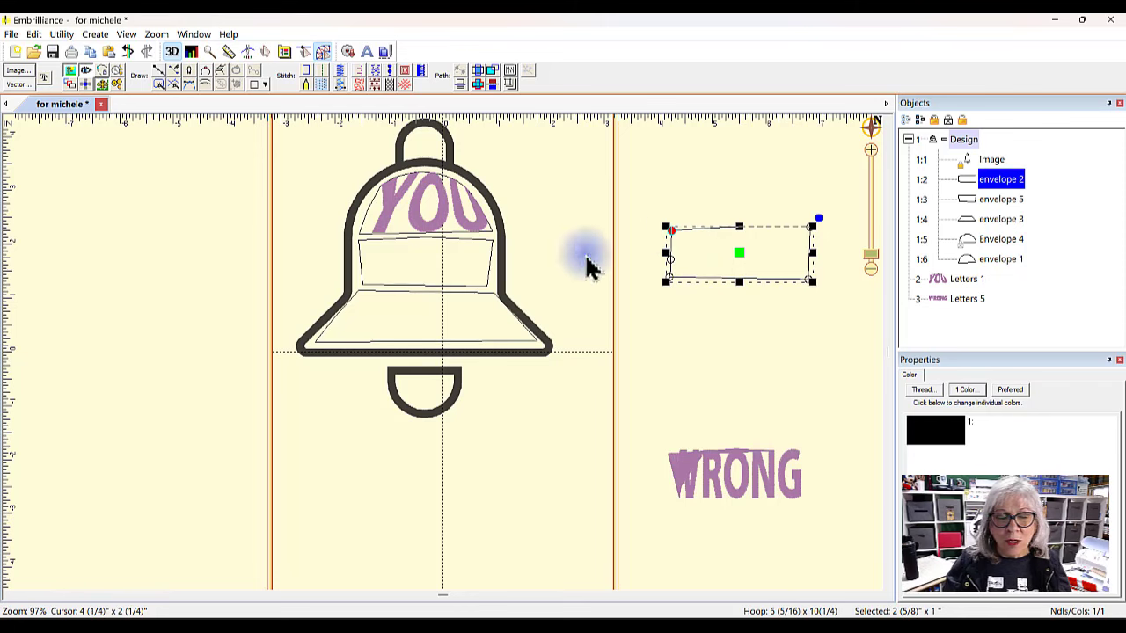
pyautogui.click(385, 252)
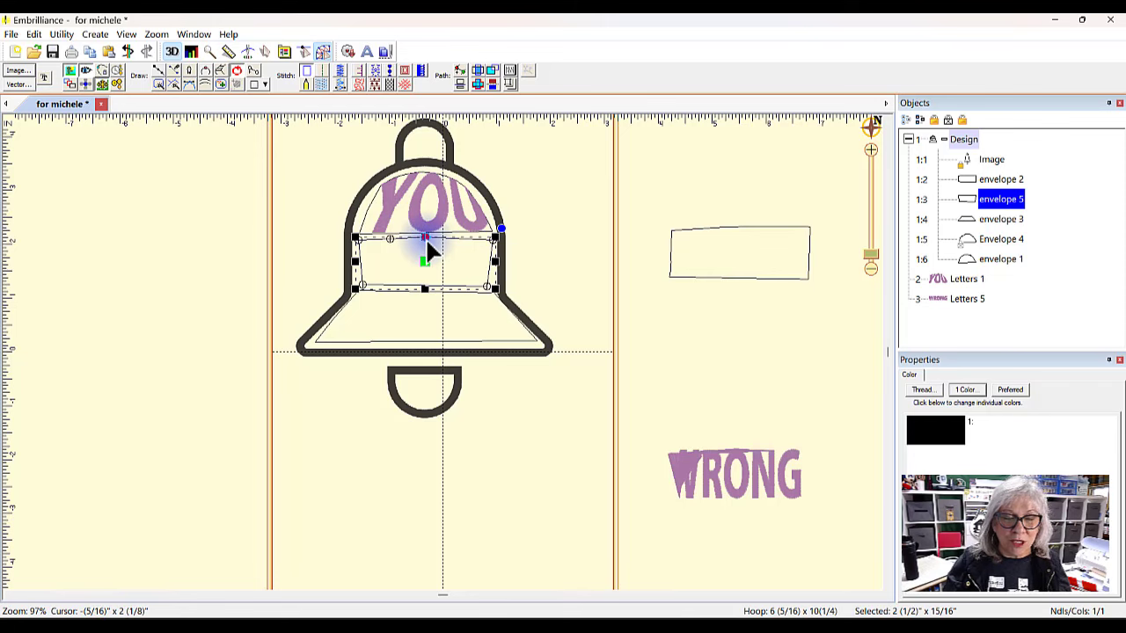
pyautogui.click(726, 237)
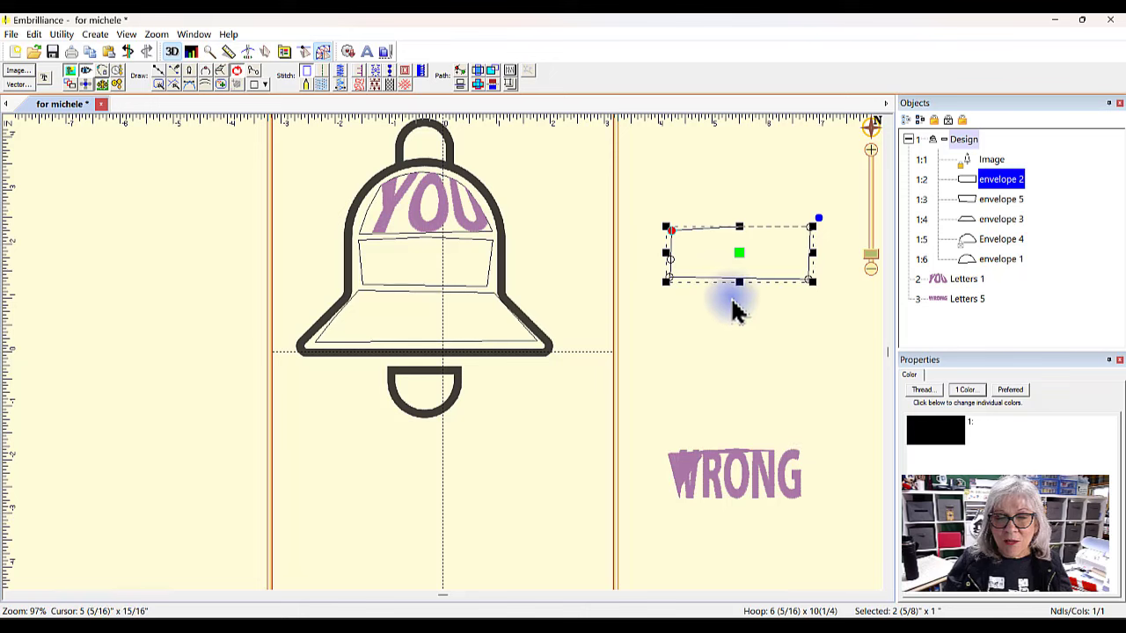
# - Rename the WRONG lettering as Letters 2 to fit it into the envelope 2 rectangle outside the hoop
pyautogui.click(967, 298)
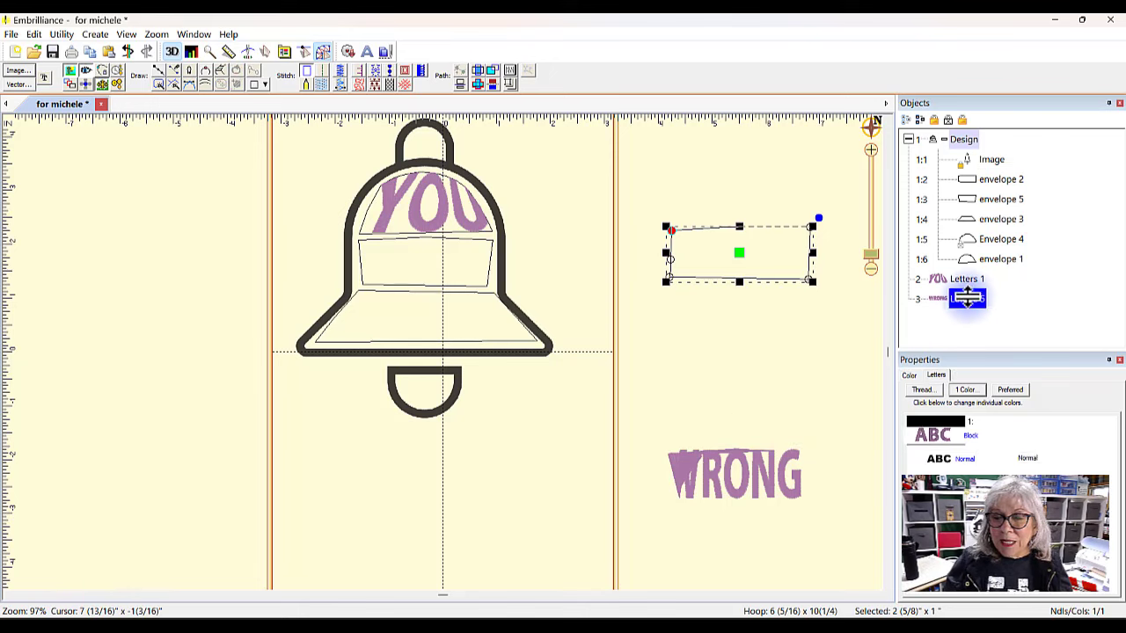
pyautogui.click(744, 224)
pyautogui.click(963, 301)
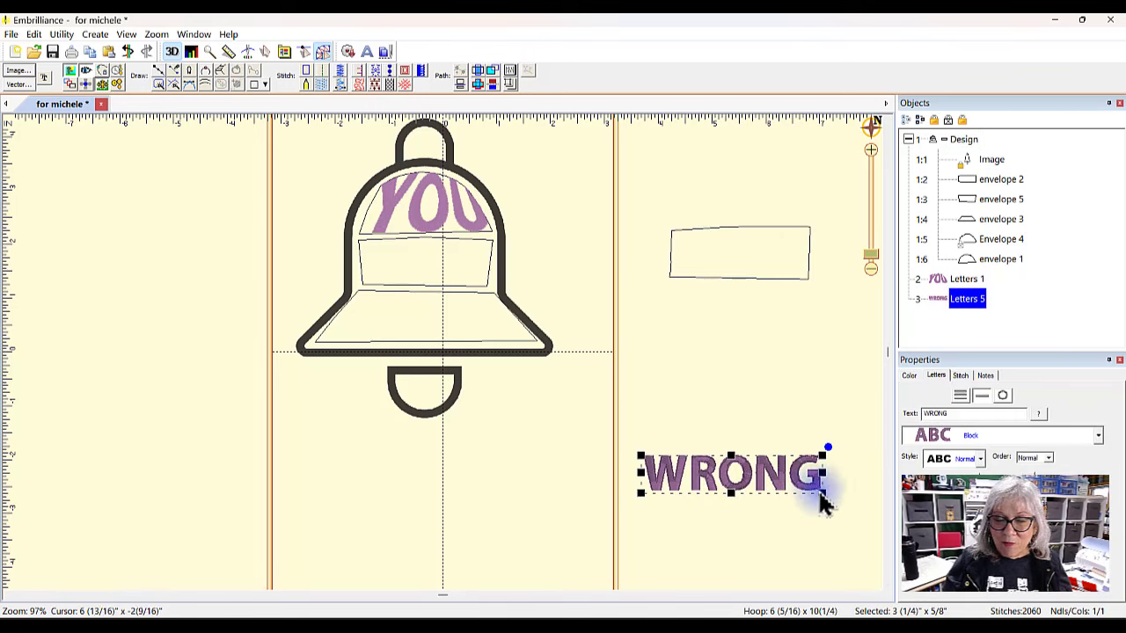
pyautogui.click(983, 299)
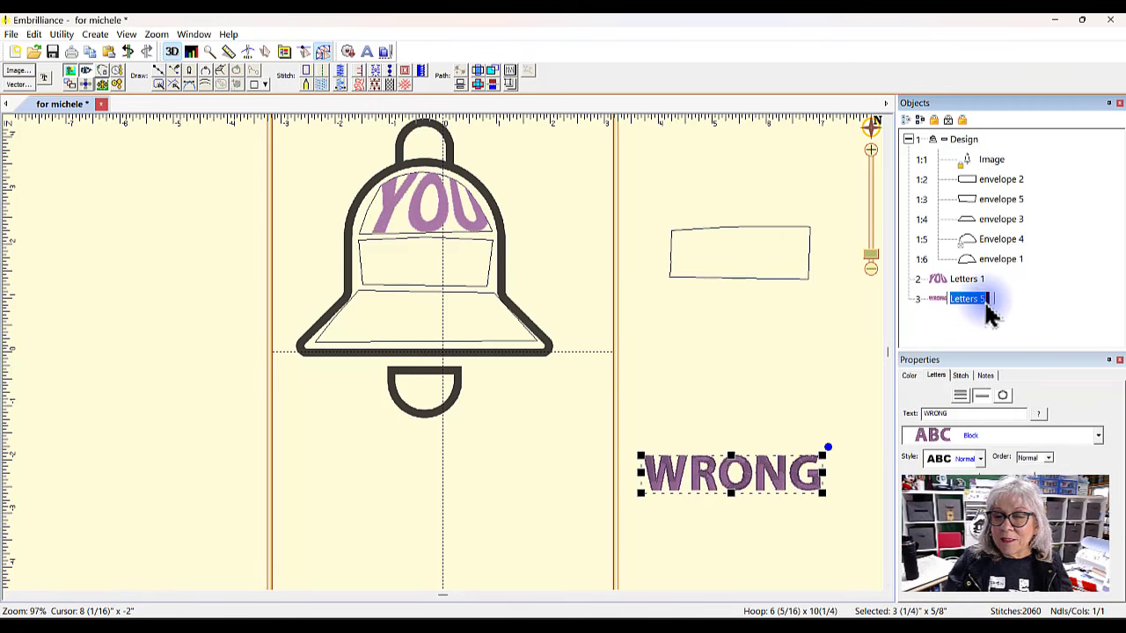
pyautogui.doubleClick(981, 299)
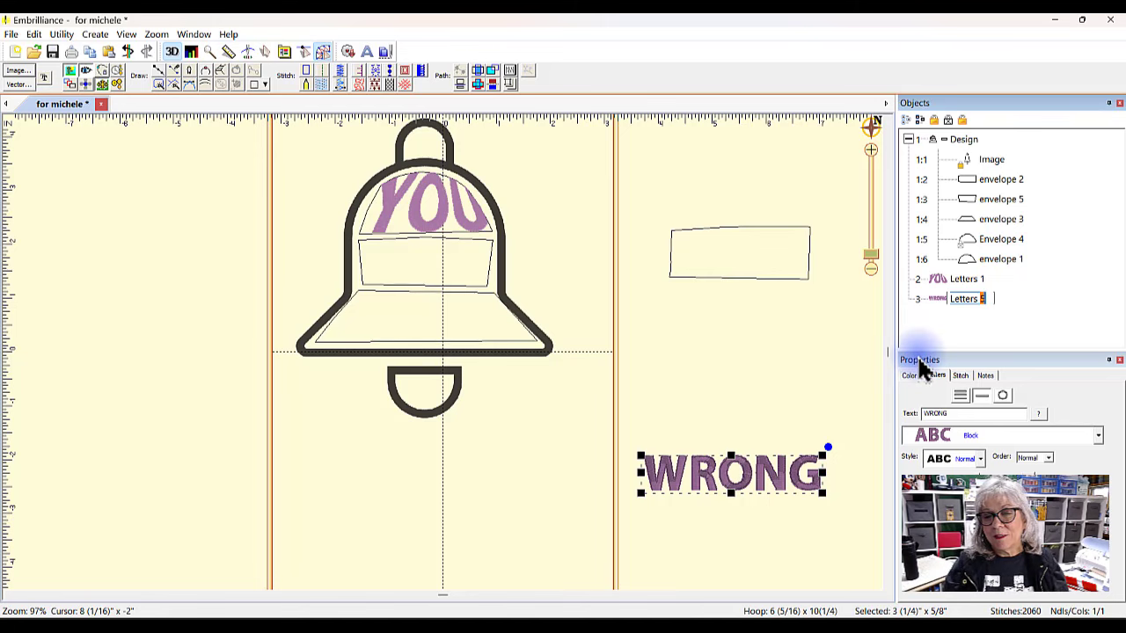
pyautogui.write('2')
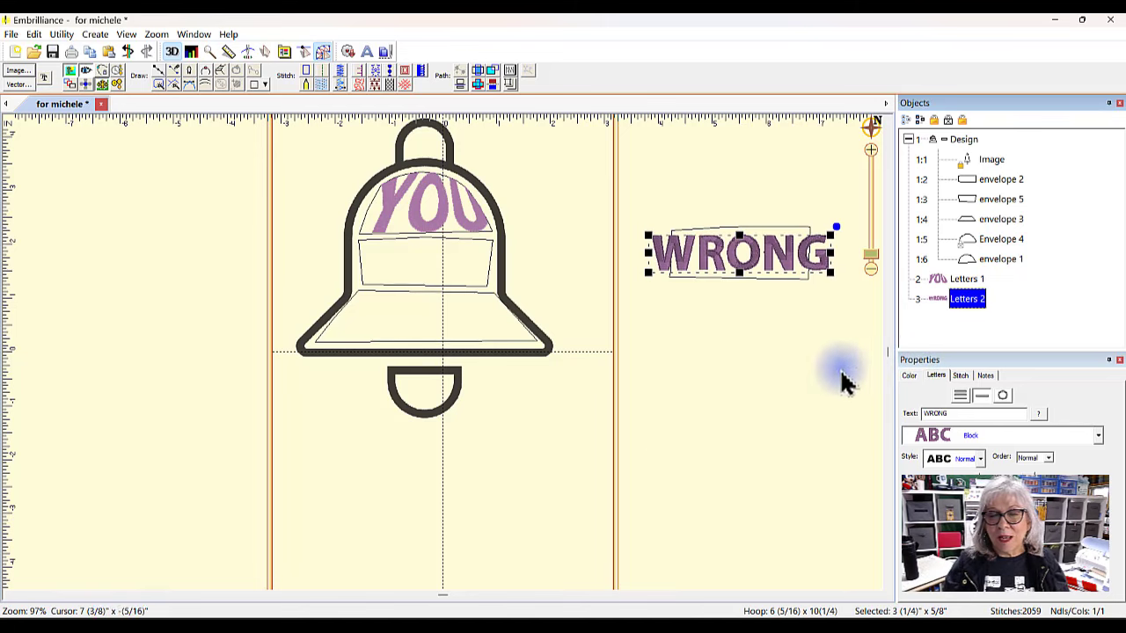
pyautogui.click(802, 368)
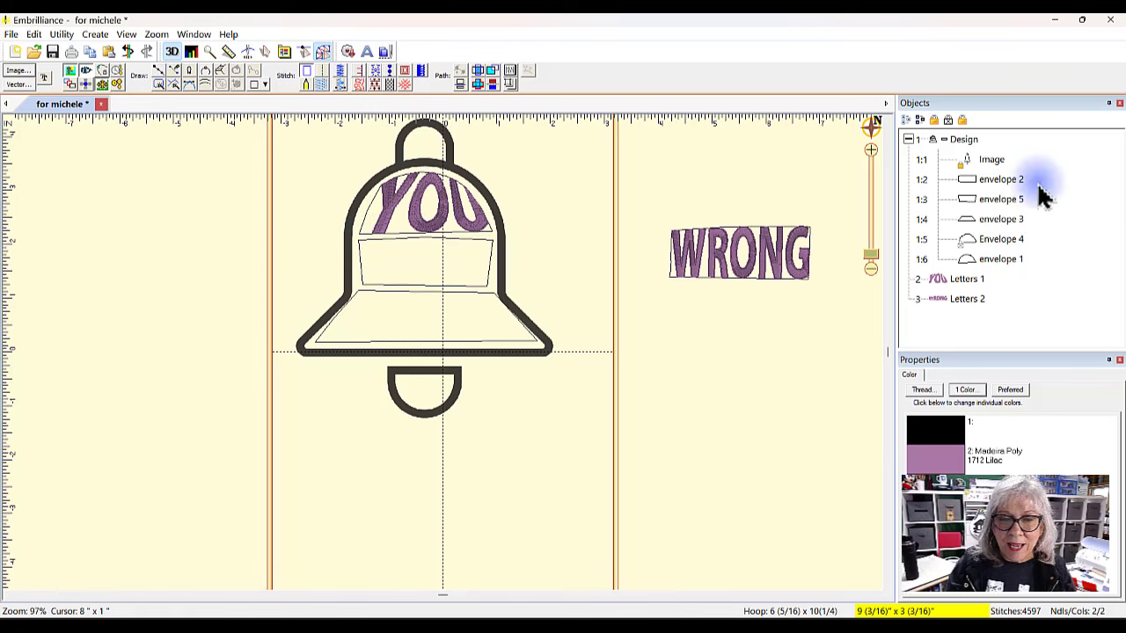
# - Check the start points of the envelope outlines and rename the WRONG lettering as Letters 3 to fit it into envelope 3
pyautogui.click(1002, 180)
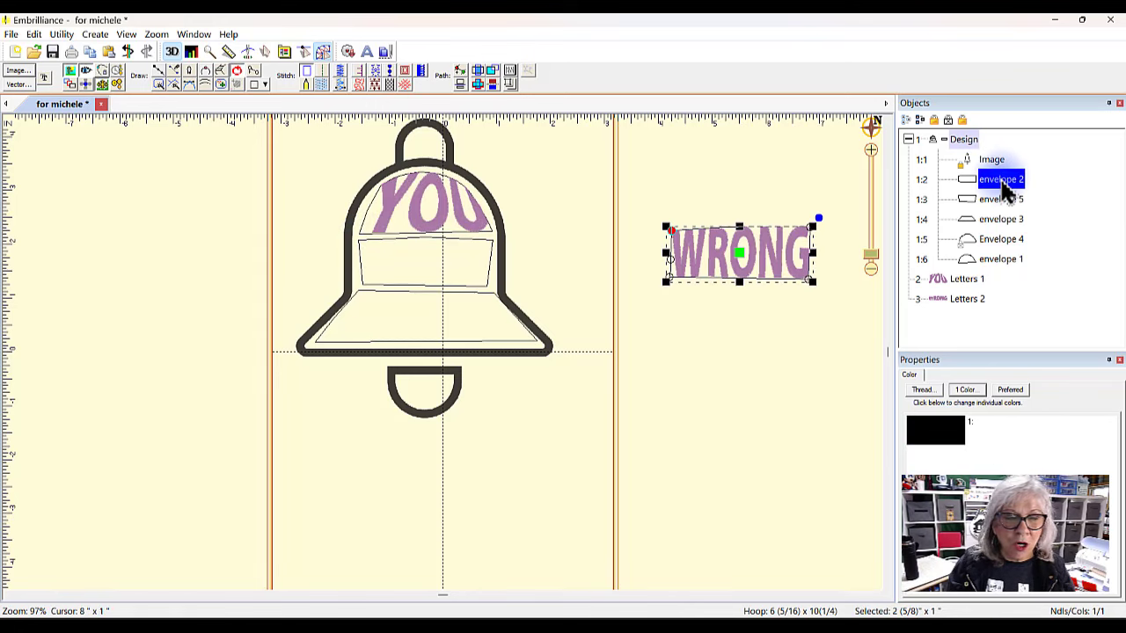
pyautogui.click(466, 198)
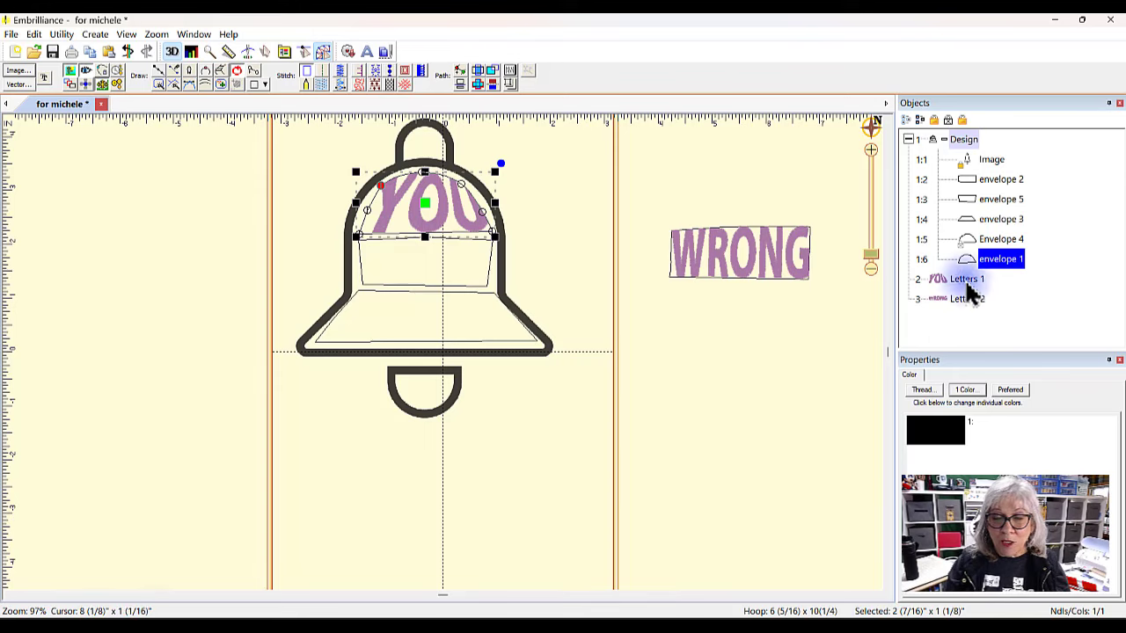
pyautogui.click(448, 305)
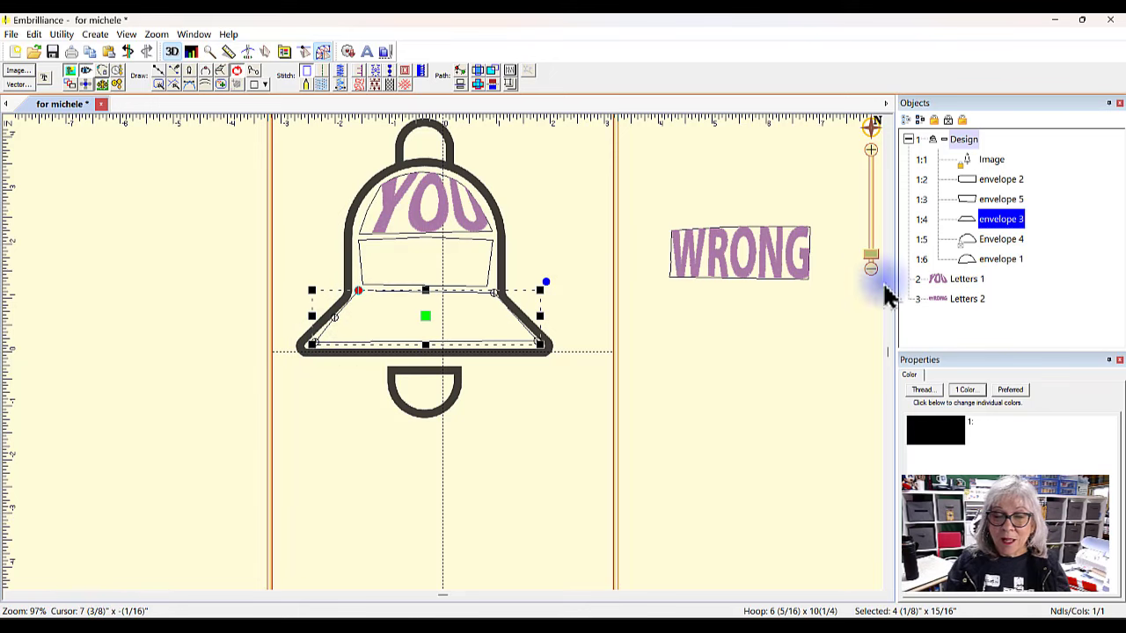
pyautogui.click(974, 303)
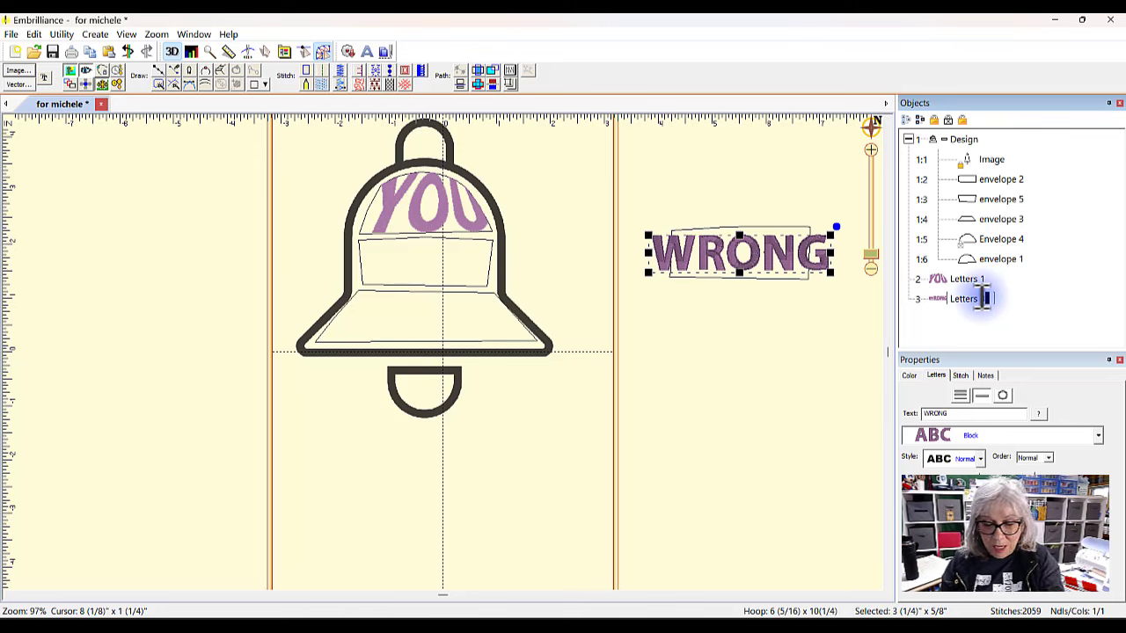
pyautogui.write('3')
pyautogui.press('Return')
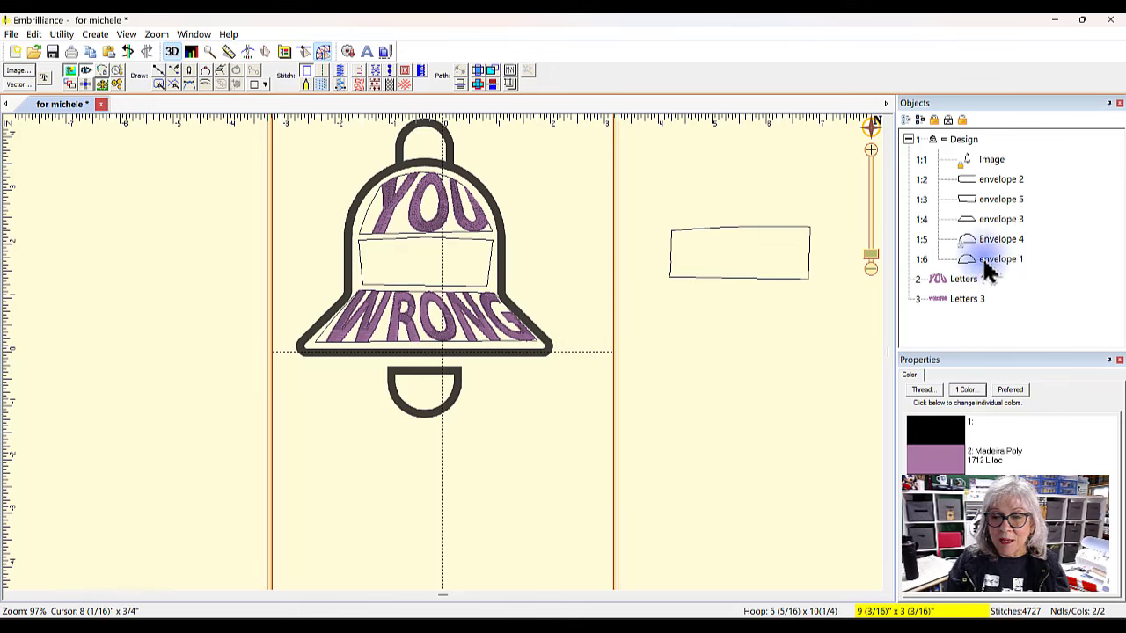
# - Try to move the WRONG lettering outside the hoop, and delete the envelope 3 outline from the bell's flared bottom section
pyautogui.moveTo(446, 322); pyautogui.dragTo(748, 427)
pyautogui.click(502, 347)
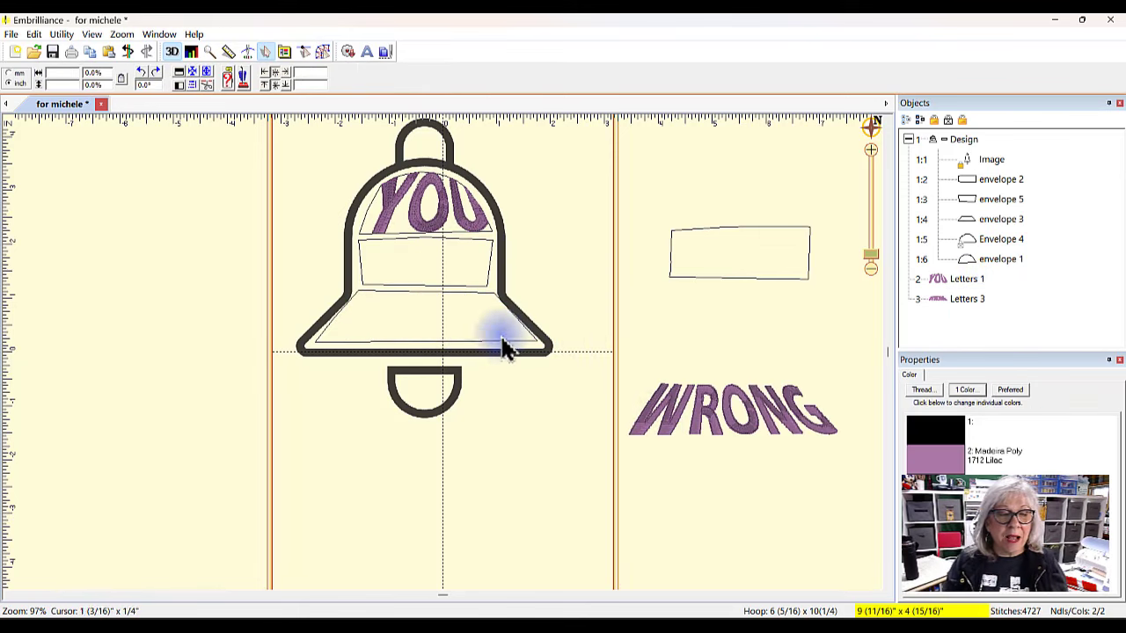
pyautogui.click(458, 296)
pyautogui.click(456, 301)
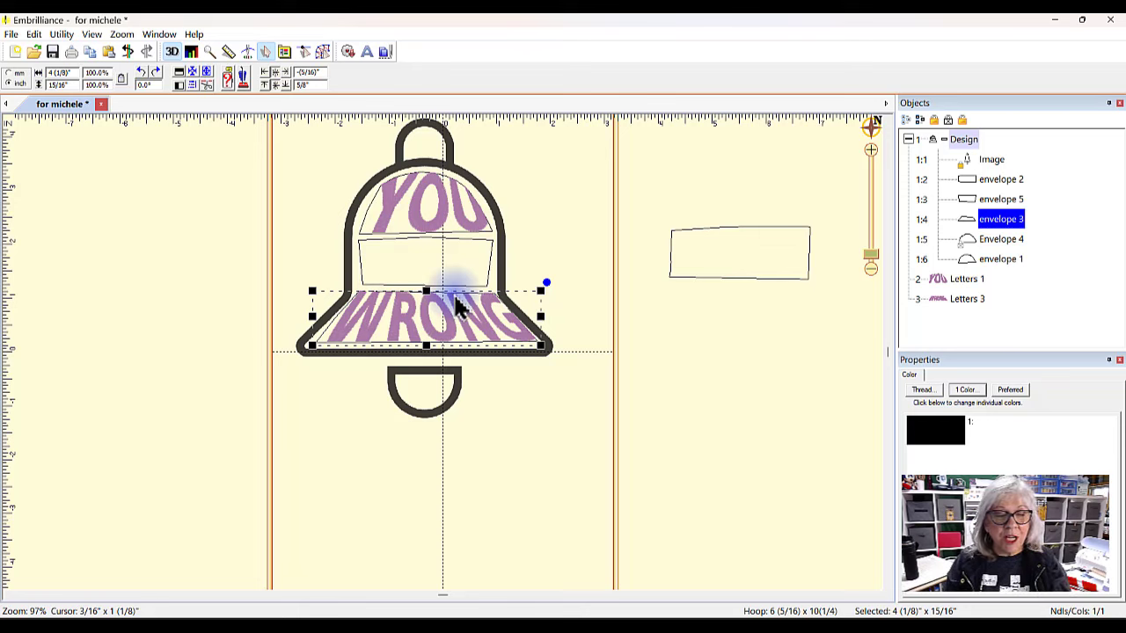
pyautogui.press('Delete')
pyautogui.click(442, 335)
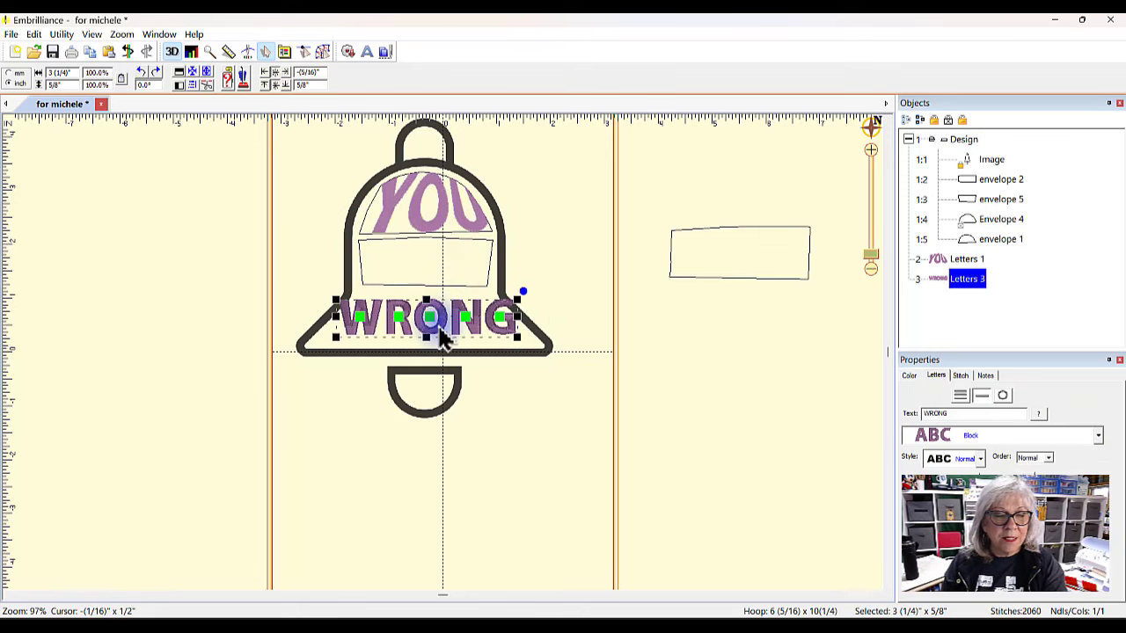
# - Move the WRONG lettering outside the hoop, and draw a closed six-point outline about 3 7/8 by 15/16 inch inside the bell's flared bottom
pyautogui.moveTo(436, 330); pyautogui.dragTo(790, 373)
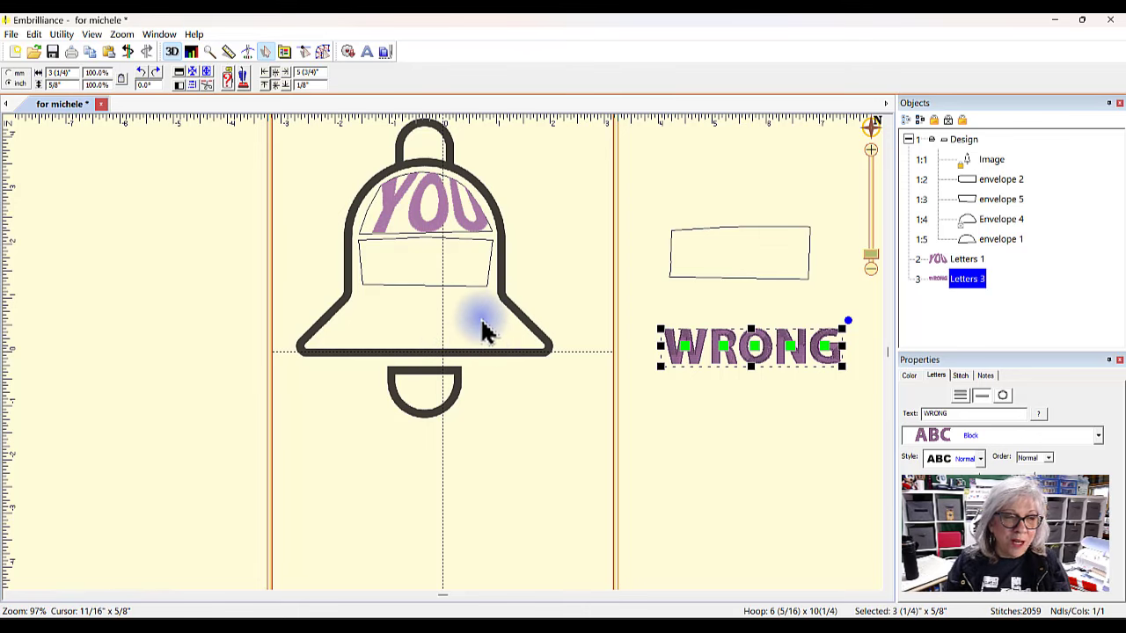
pyautogui.click(323, 51)
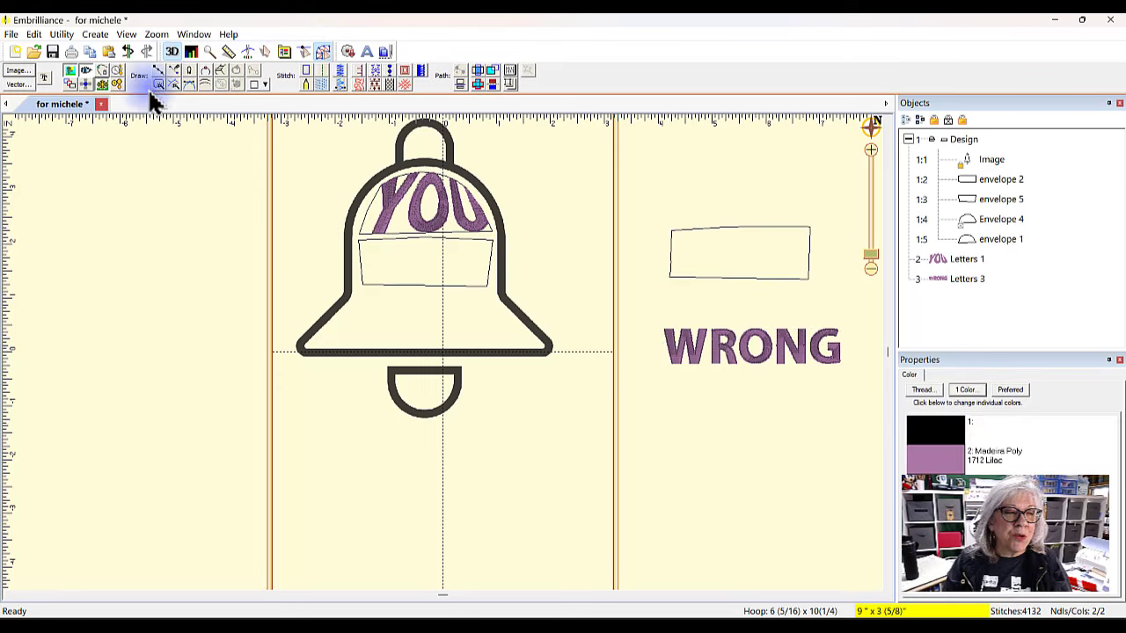
pyautogui.click(159, 72)
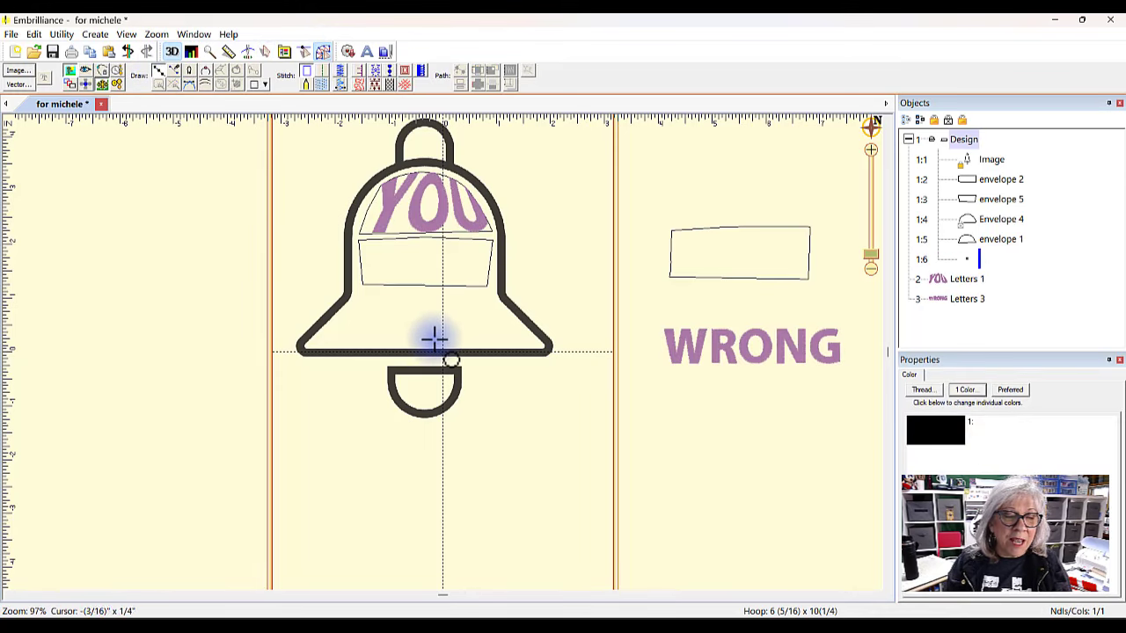
pyautogui.click(363, 344)
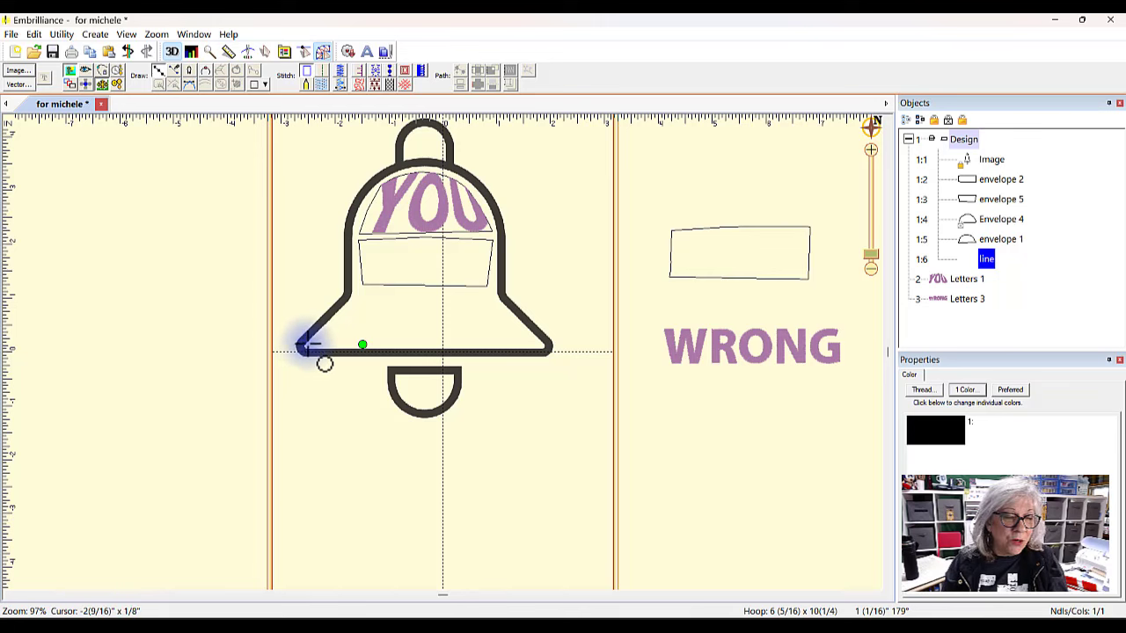
pyautogui.click(324, 340)
pyautogui.click(360, 298)
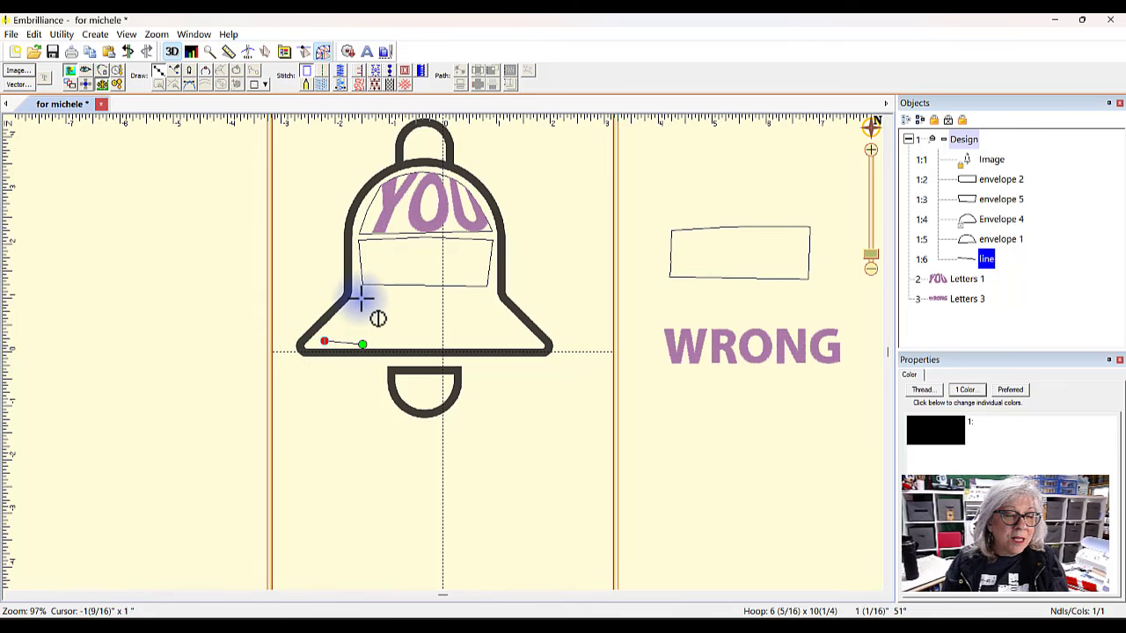
pyautogui.click(486, 295)
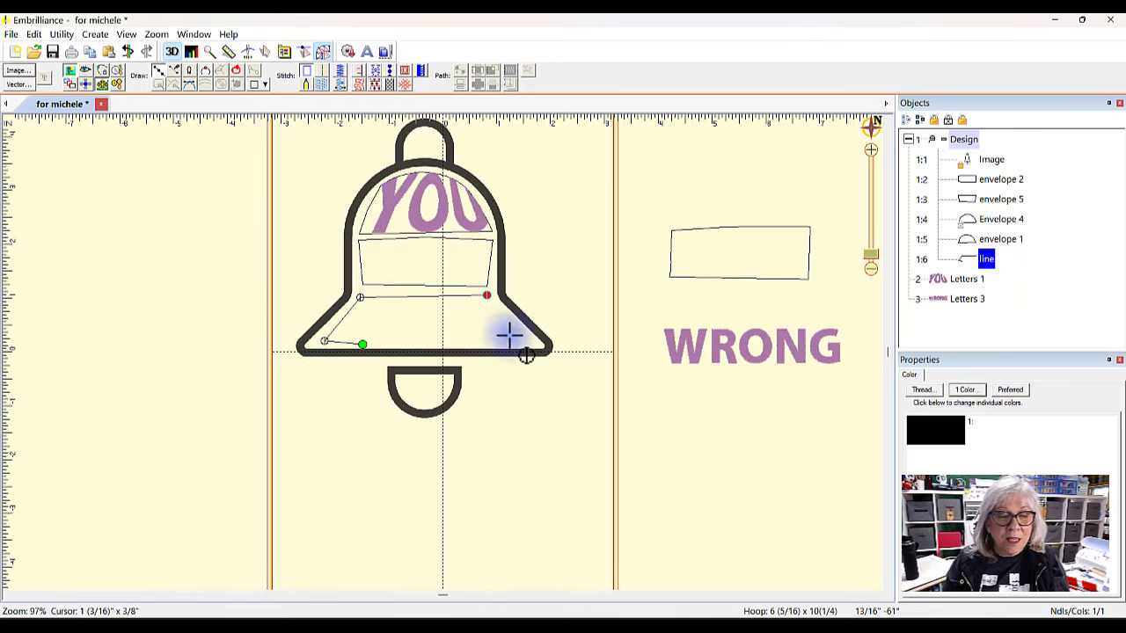
pyautogui.click(531, 341)
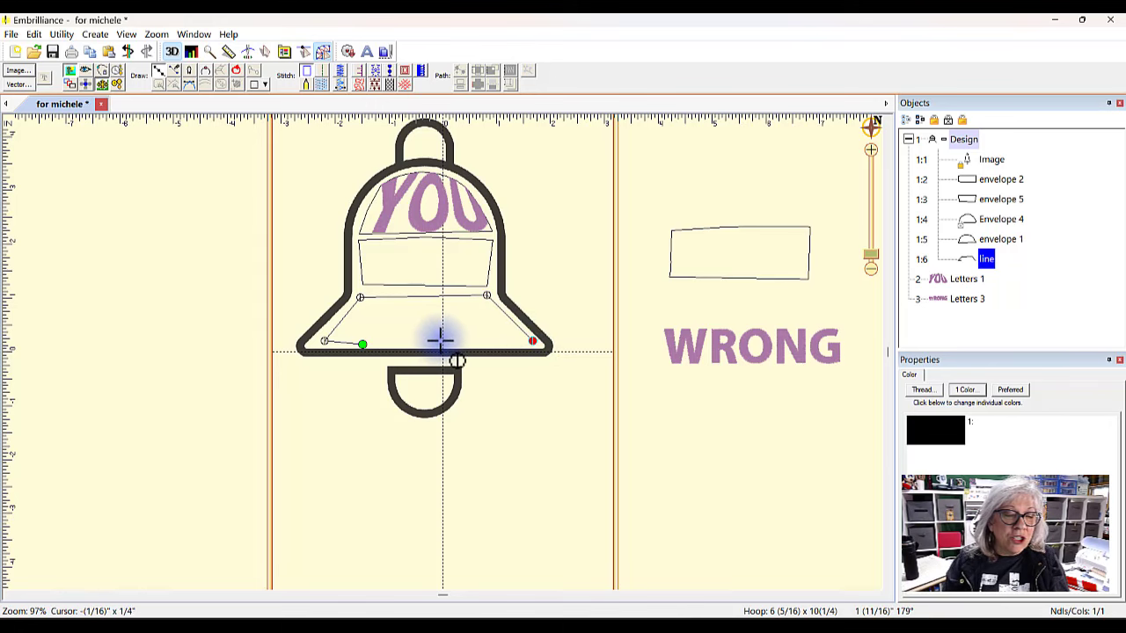
pyautogui.click(425, 344)
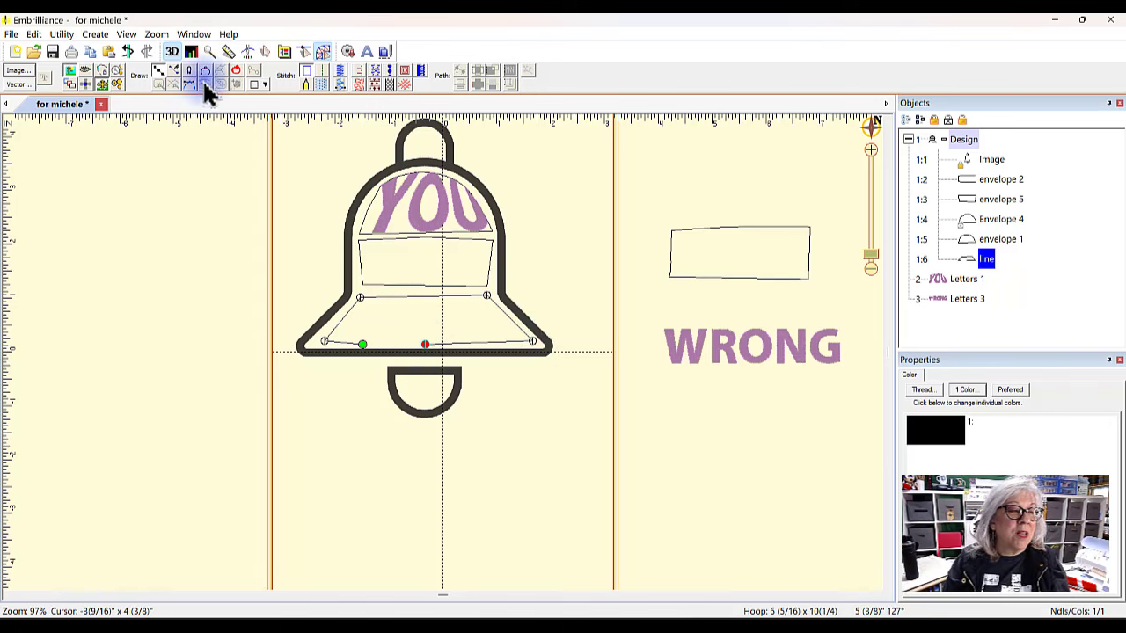
pyautogui.click(233, 70)
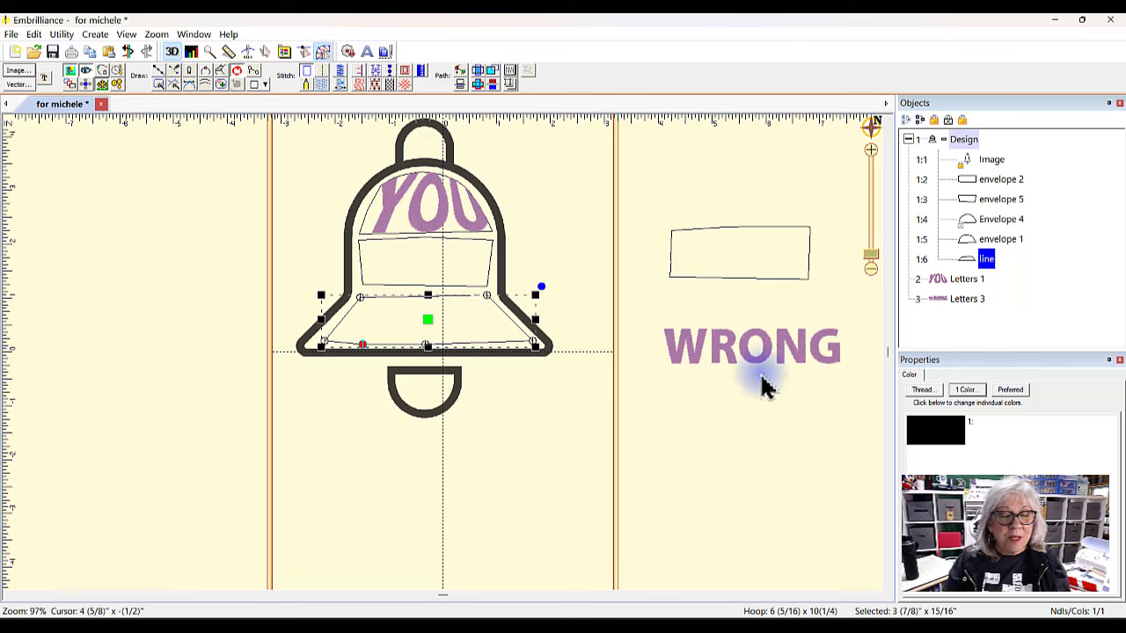
# - Rename the newly drawn outline in the bell's flared bottom section as ENVELOPE 3
pyautogui.click(809, 371)
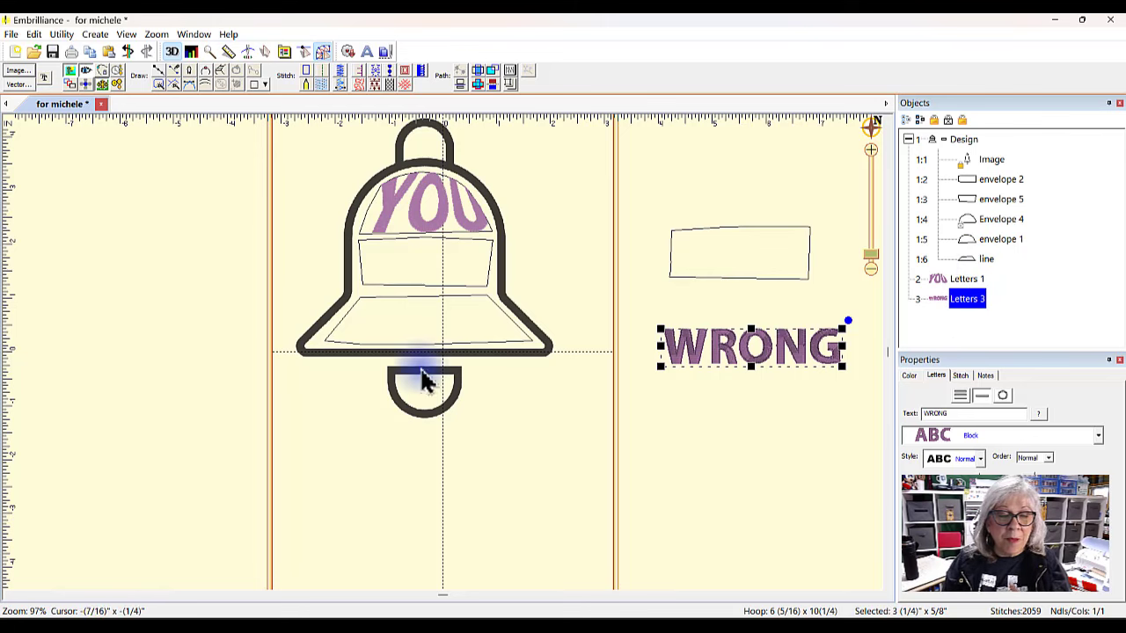
pyautogui.click(482, 302)
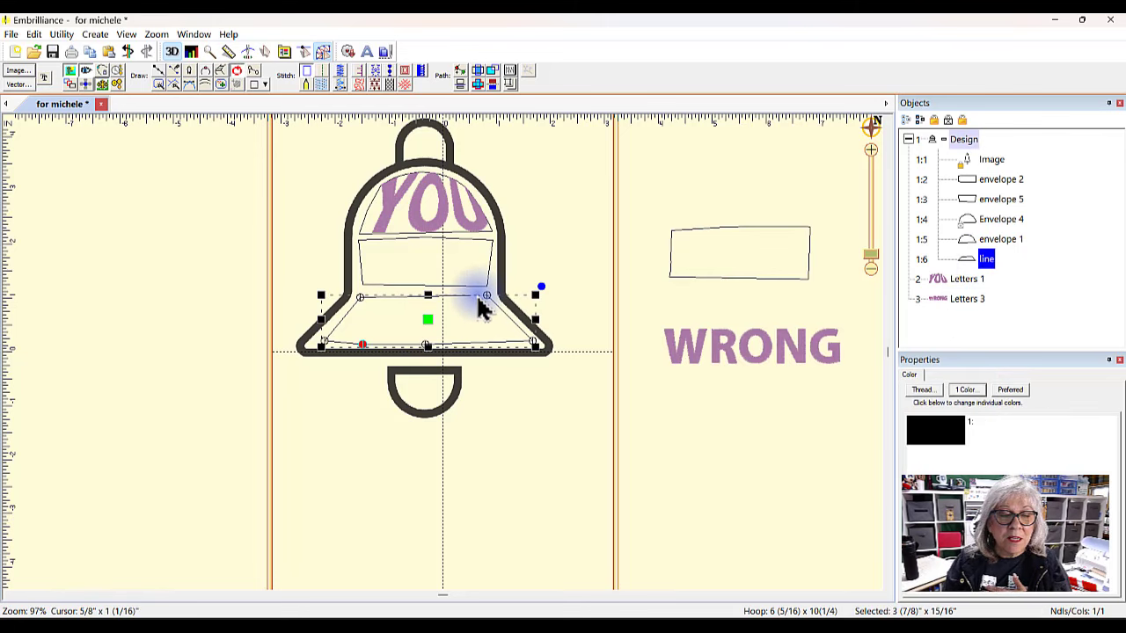
pyautogui.click(988, 259)
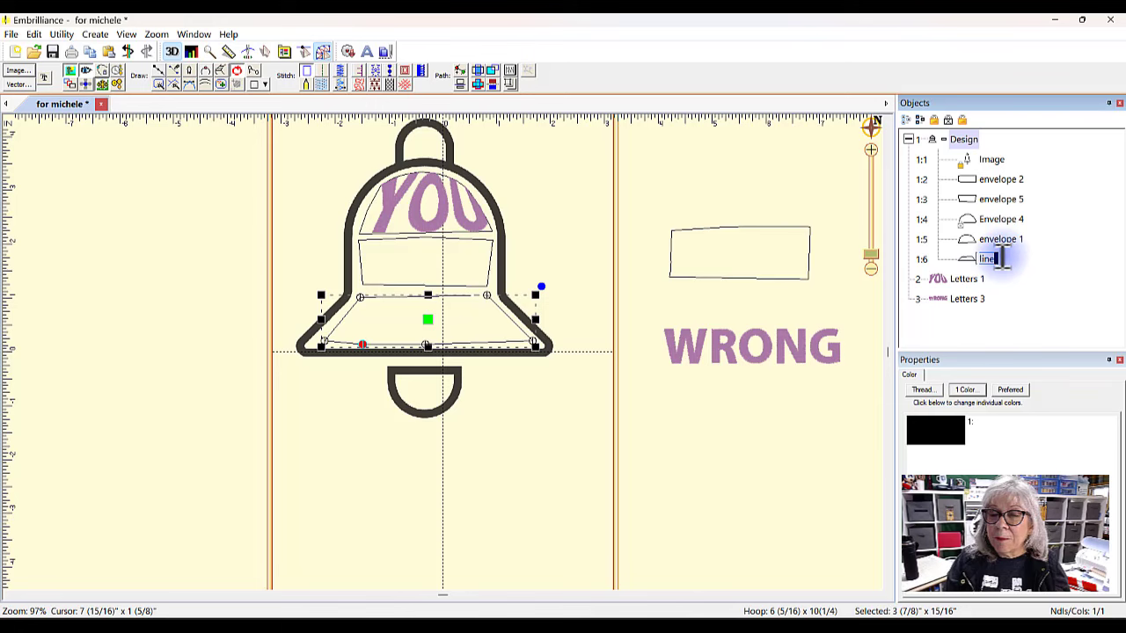
pyautogui.moveTo(1001, 257); pyautogui.dragTo(963, 258)
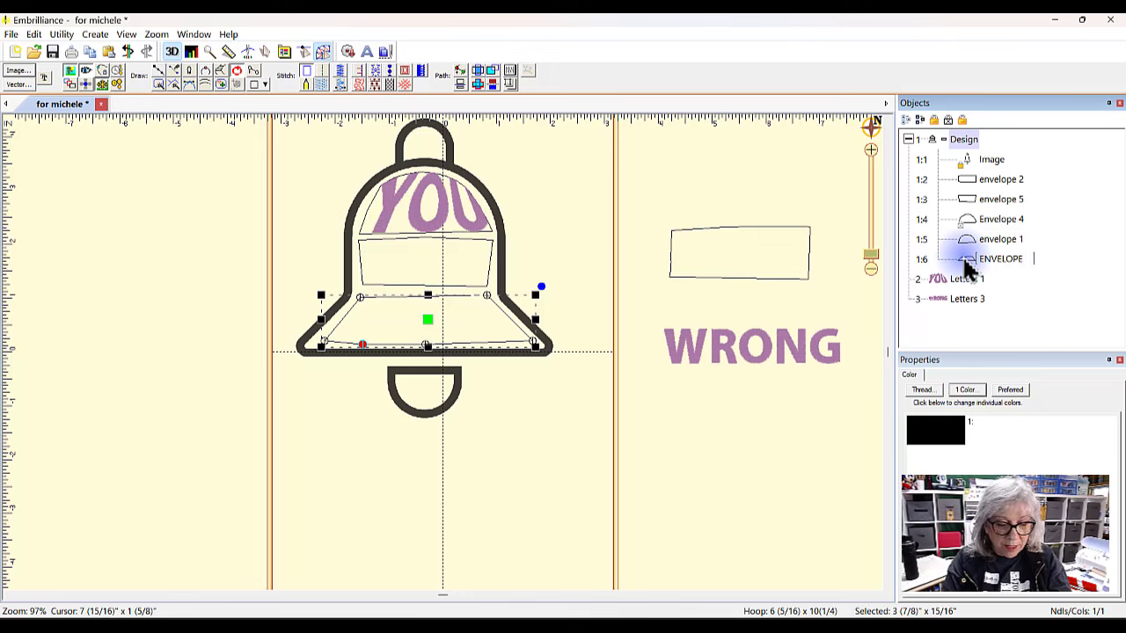
pyautogui.write('3')
pyautogui.press('Return')
pyautogui.click(783, 528)
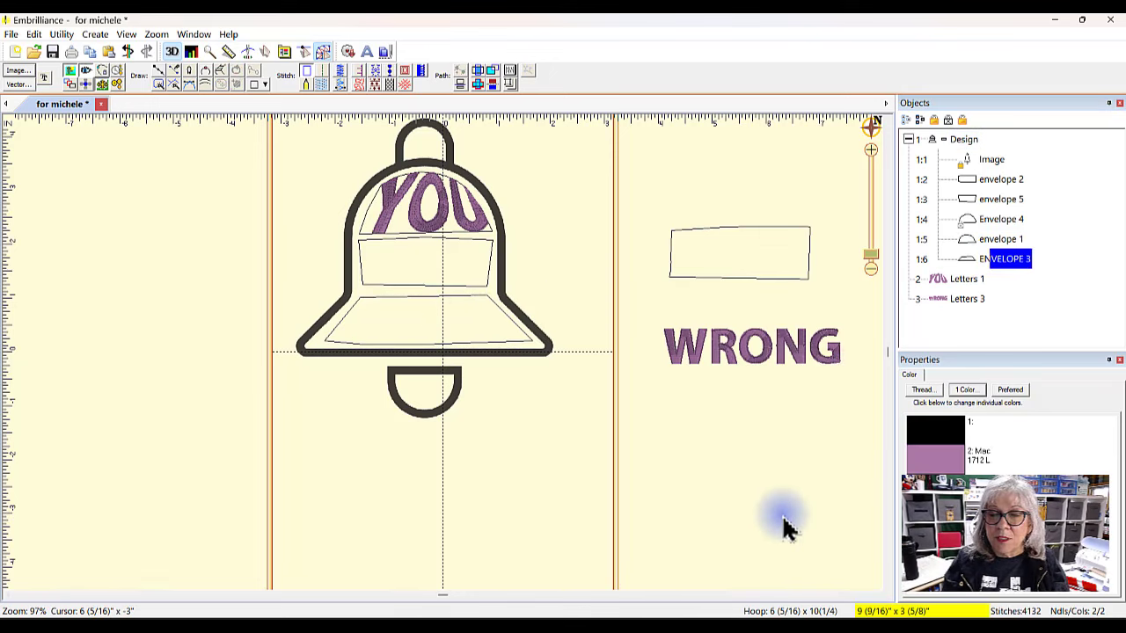
# - Move the WRONG lettering back into the bell's flared bottom section to test its fit in ENVELOPE 3
pyautogui.click(1025, 261)
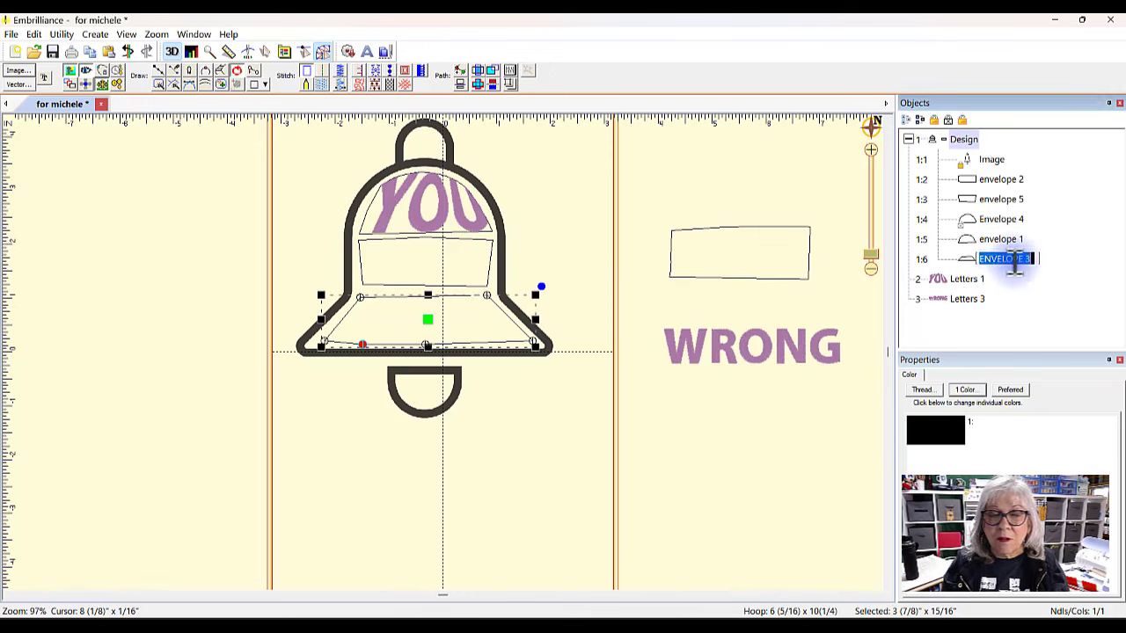
pyautogui.click(951, 299)
pyautogui.moveTo(783, 345); pyautogui.dragTo(461, 319)
pyautogui.click(540, 402)
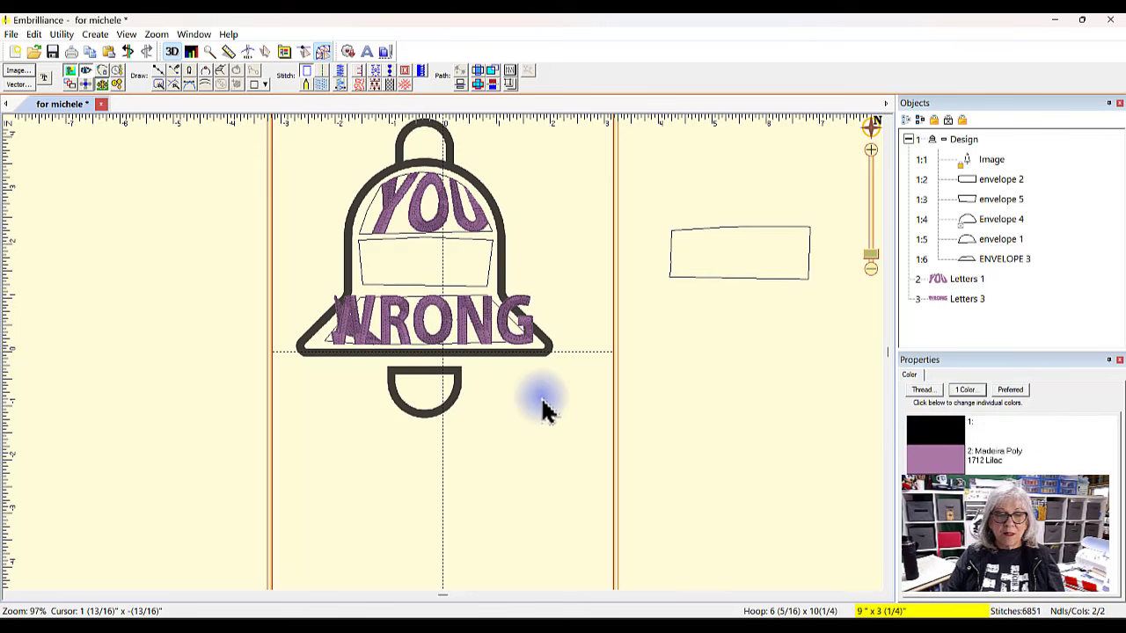